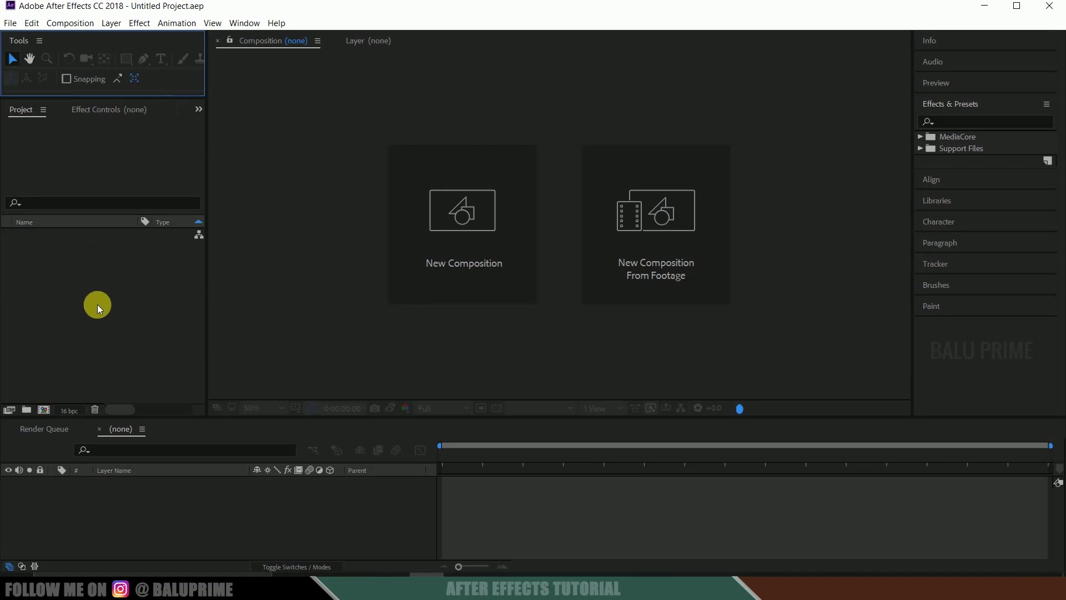
# - Create a new composition with the HDTV 1080 24 preset at 24 frames per second and a duration of 0:00:10:01
pyautogui.click(425, 221)
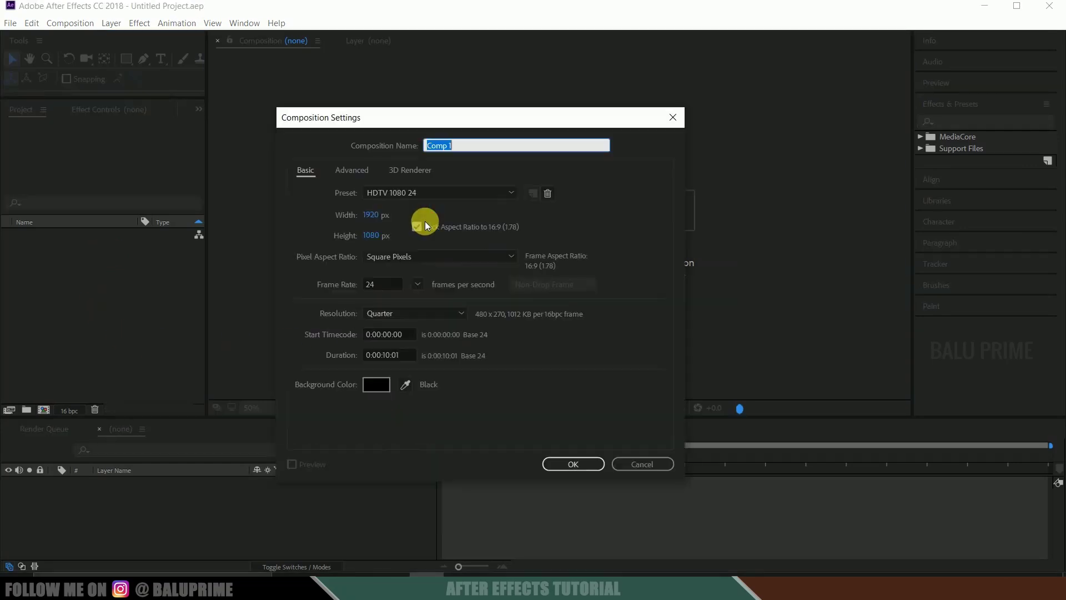
pyautogui.click(395, 192)
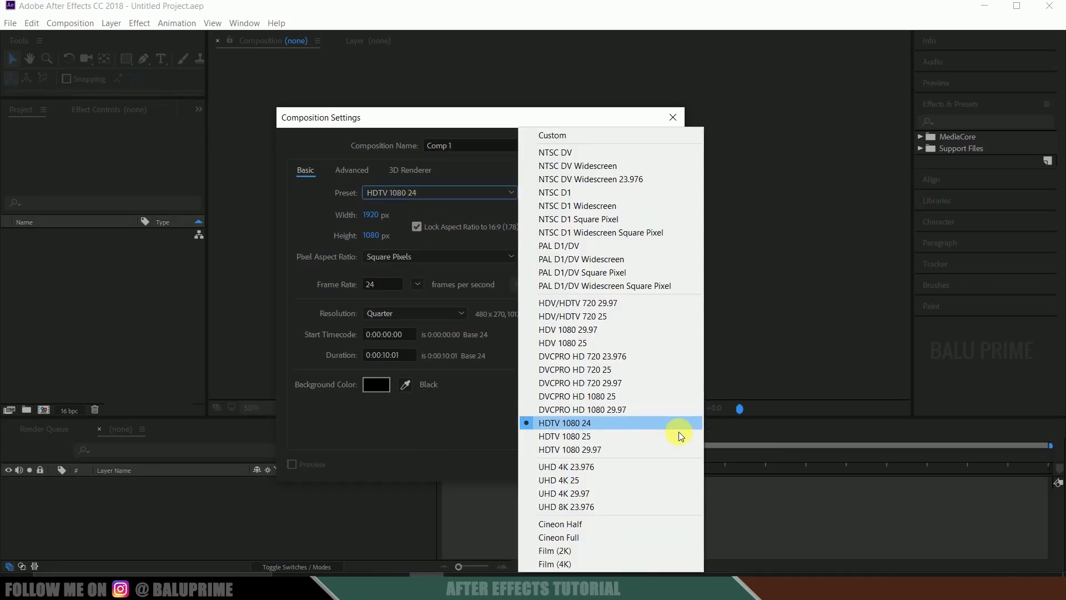
pyautogui.click(596, 425)
pyautogui.click(377, 284)
pyautogui.click(389, 355)
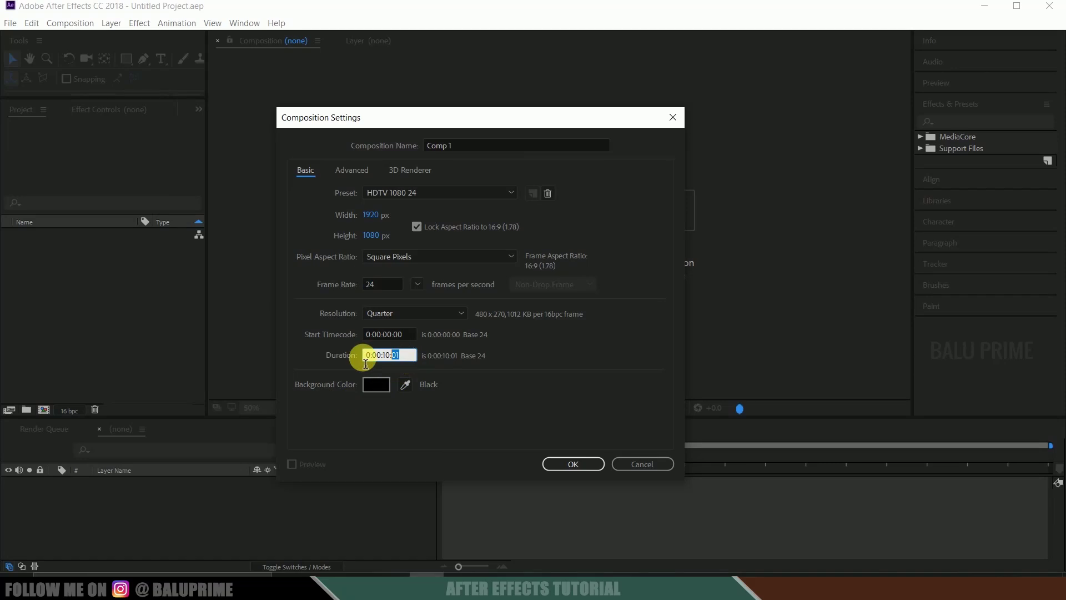
pyautogui.click(568, 468)
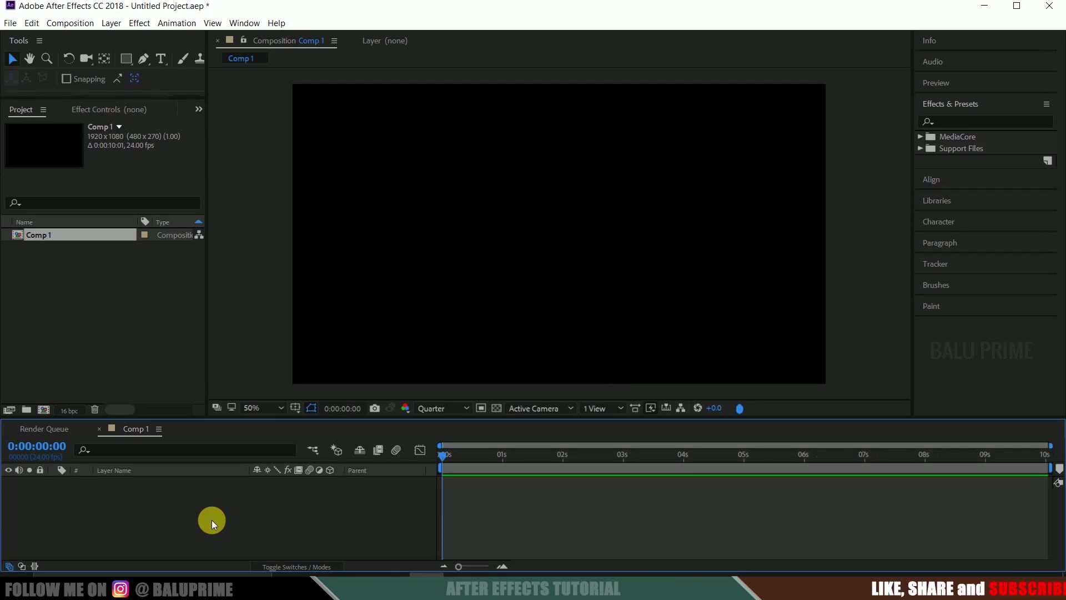
# - Create a composition-sized black solid layer named "stardust"
pyautogui.click(113, 23)
pyautogui.moveTo(127, 36)
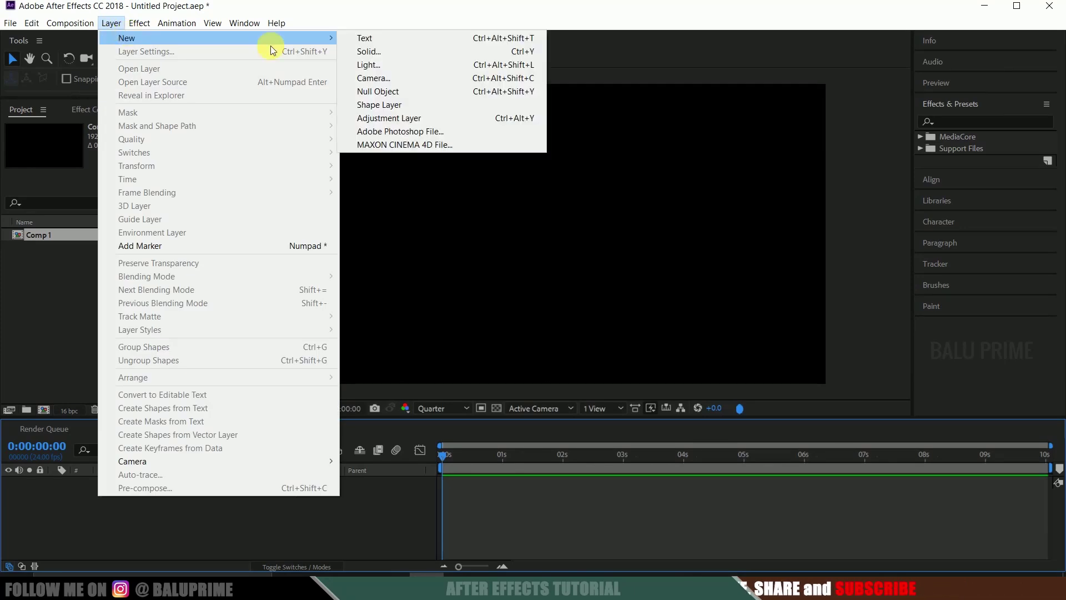
pyautogui.click(358, 50)
pyautogui.write('so')
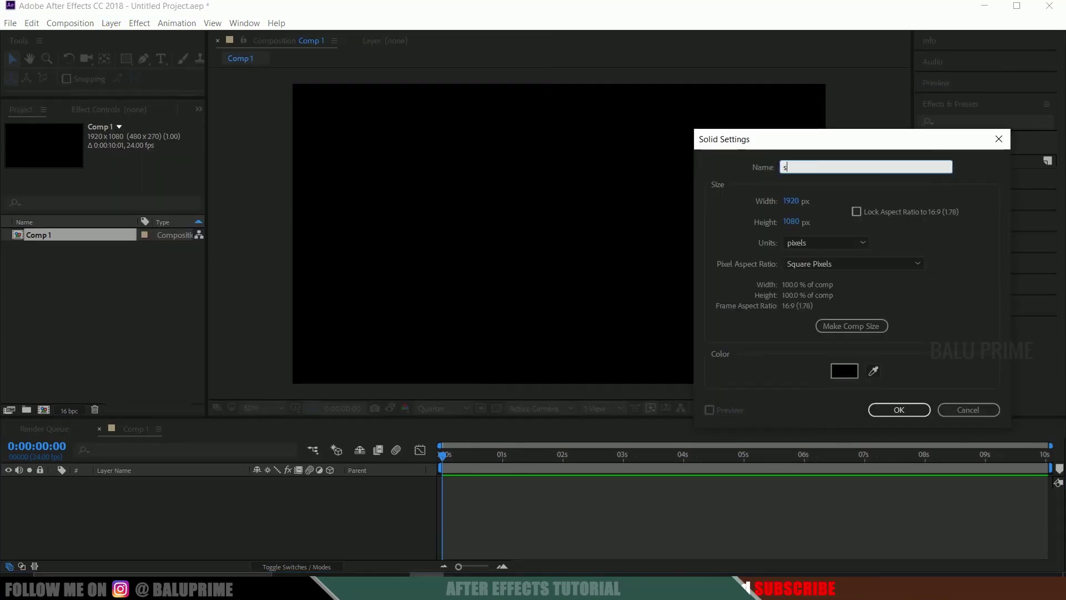
pyautogui.press('BackSpace')
pyautogui.press('BackSpace')
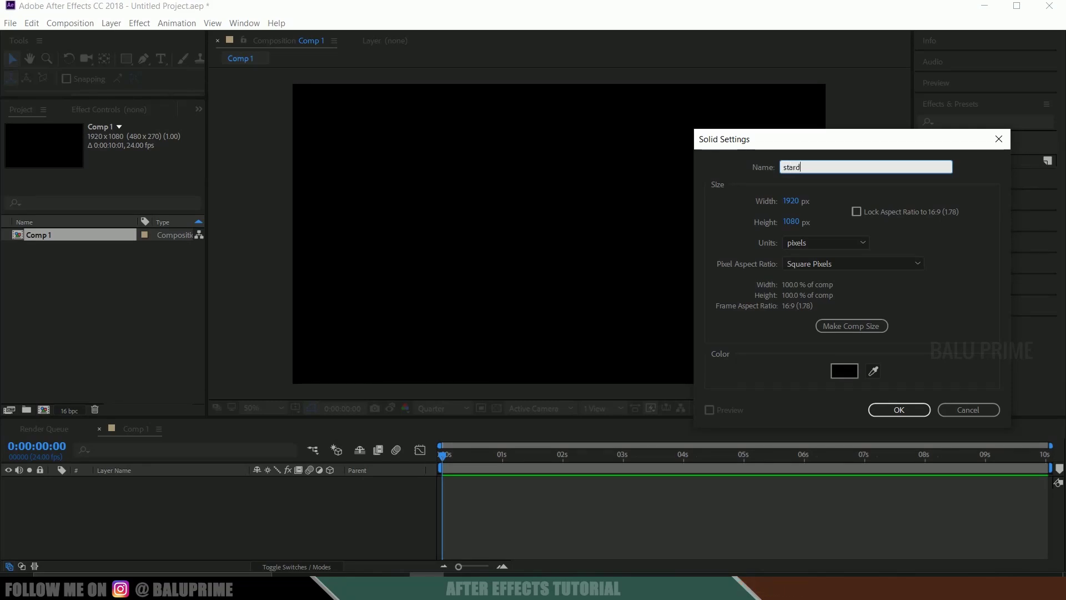
pyautogui.click(894, 409)
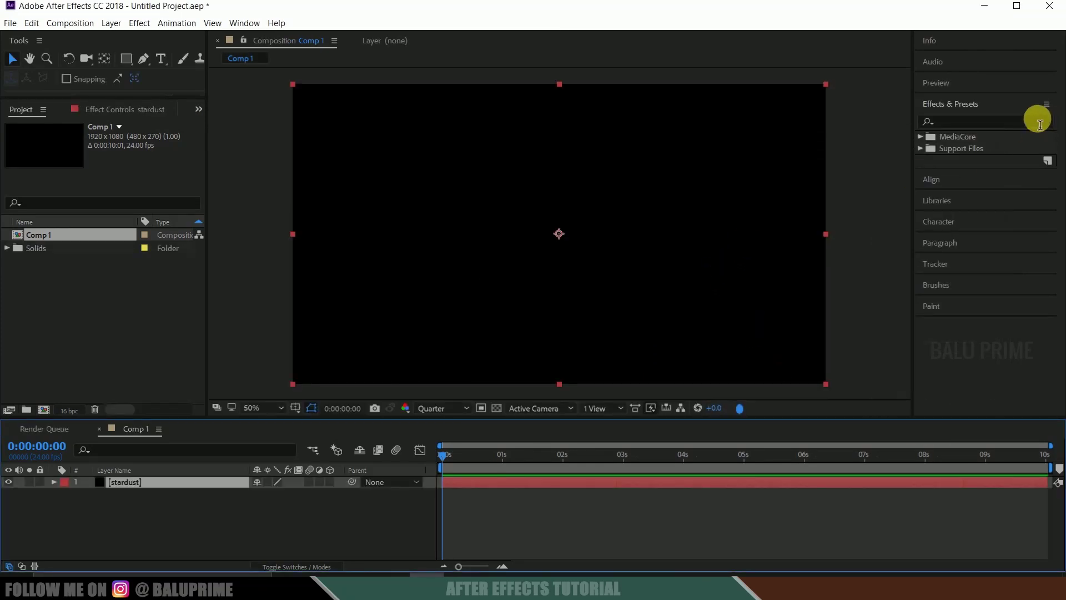
# - Search the effects for "stardust" and apply the Stardust effect to the stardust solid layer
pyautogui.click(1015, 130)
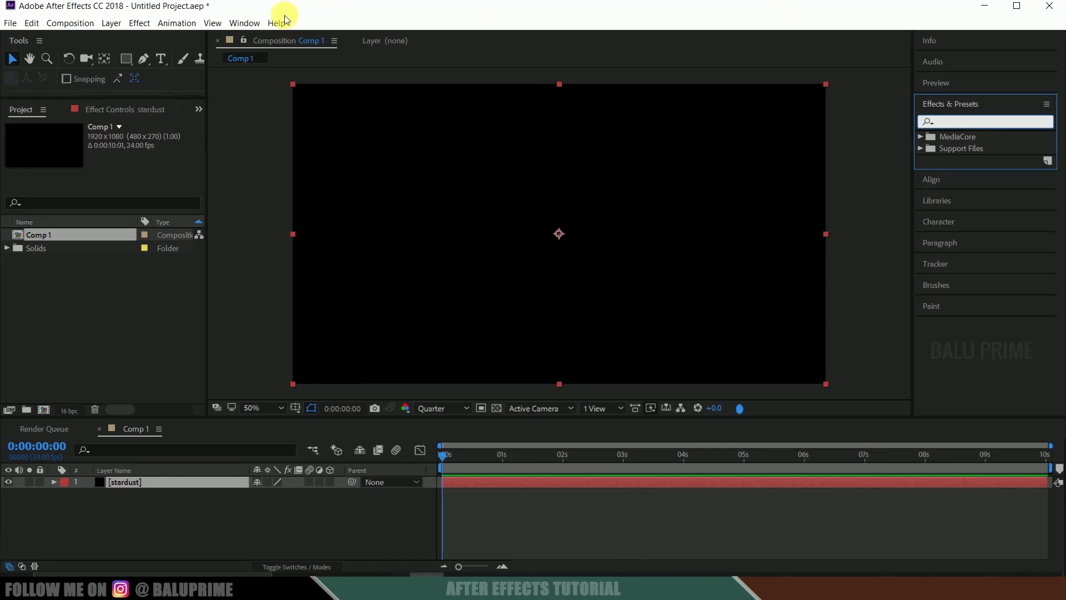
pyautogui.click(248, 23)
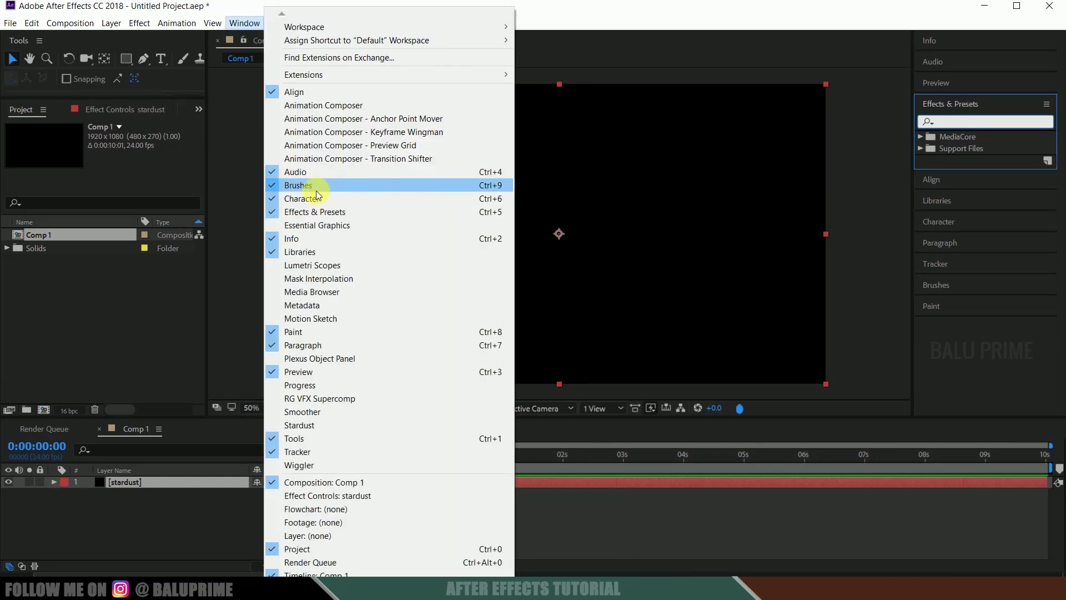
pyautogui.click(961, 125)
pyautogui.write('st')
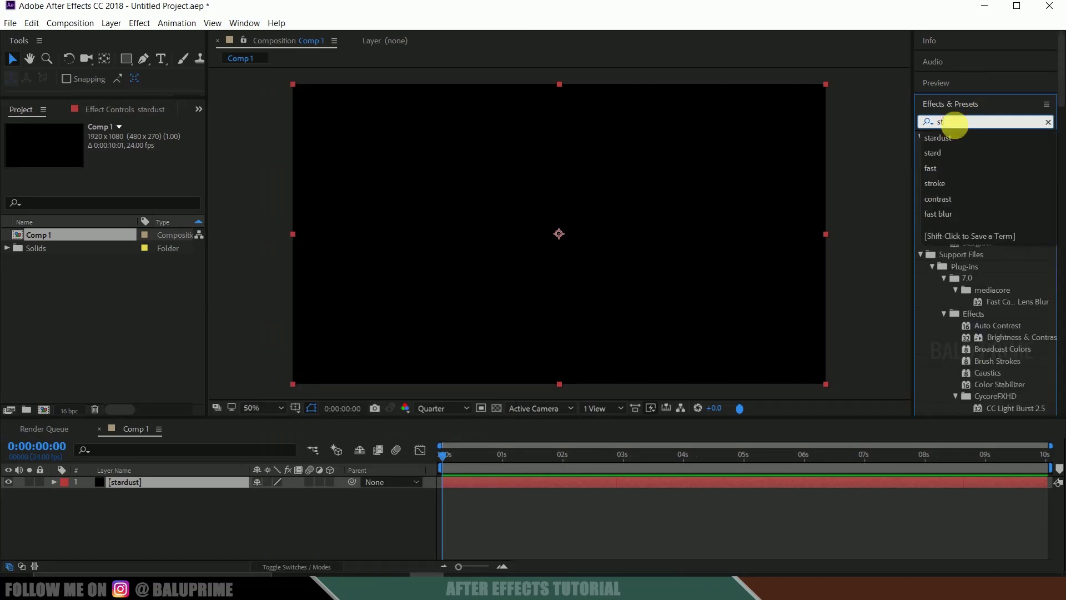
pyautogui.write('ardust')
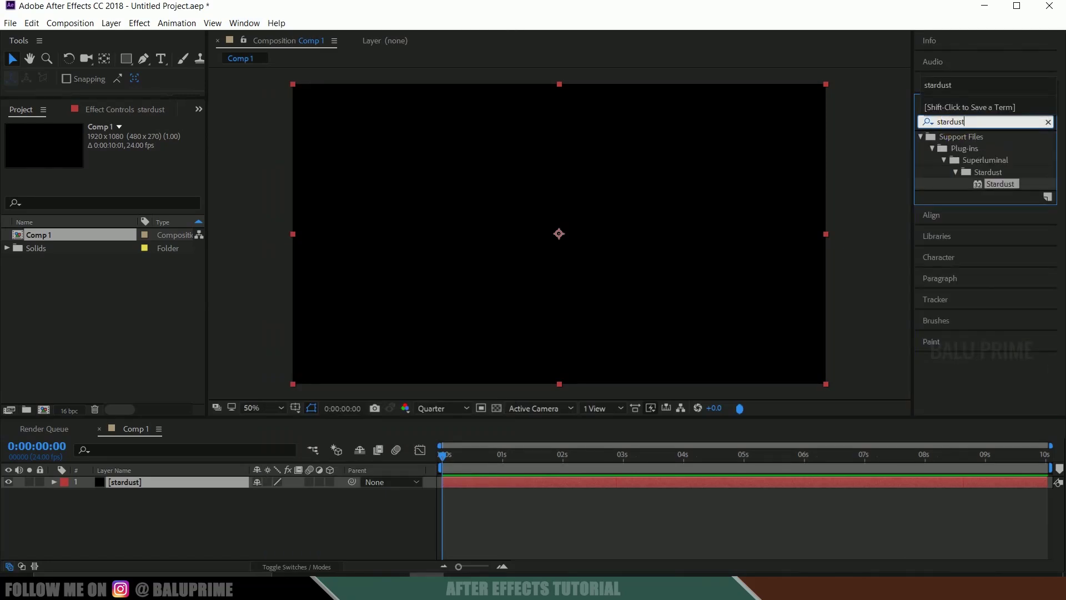
pyautogui.moveTo(998, 182); pyautogui.dragTo(152, 484)
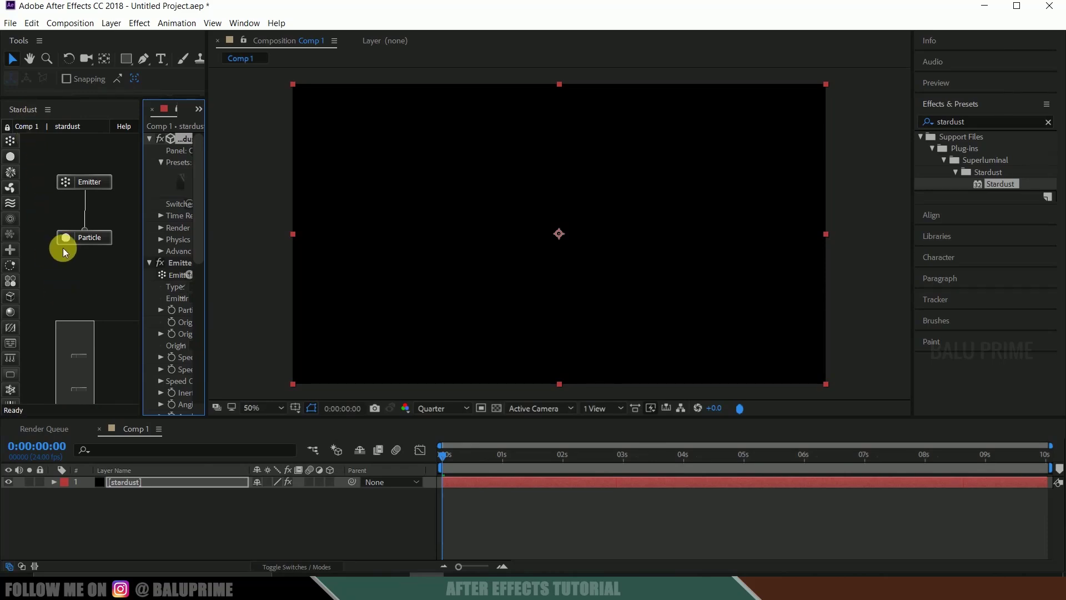
# - Preview the default particle animation, stop at 0:00:01:20, and delete the default Emitter and Particle nodes
pyautogui.press('space')
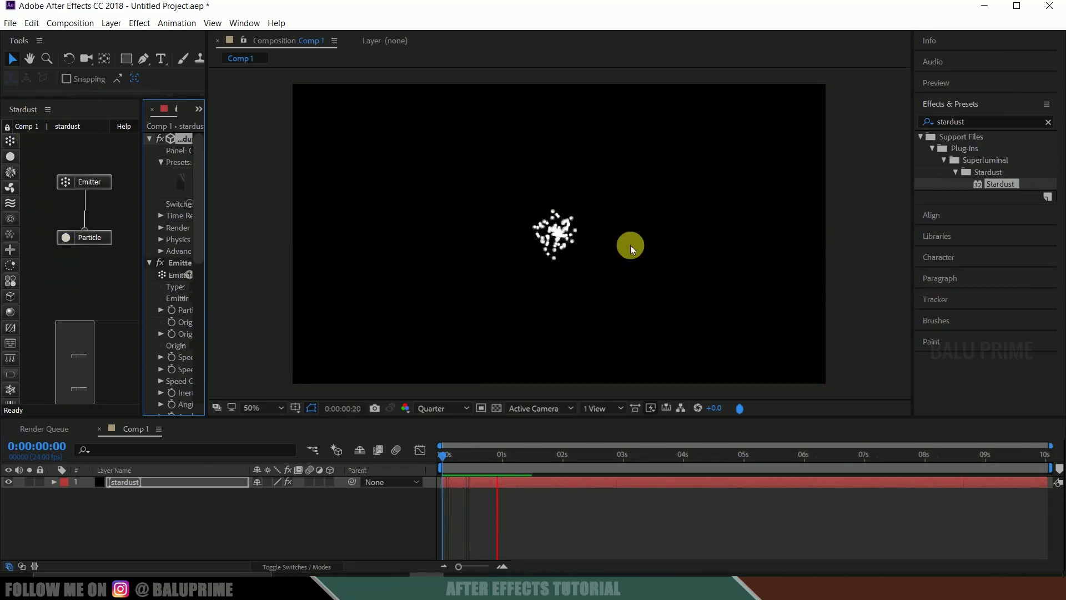
pyautogui.click(554, 463)
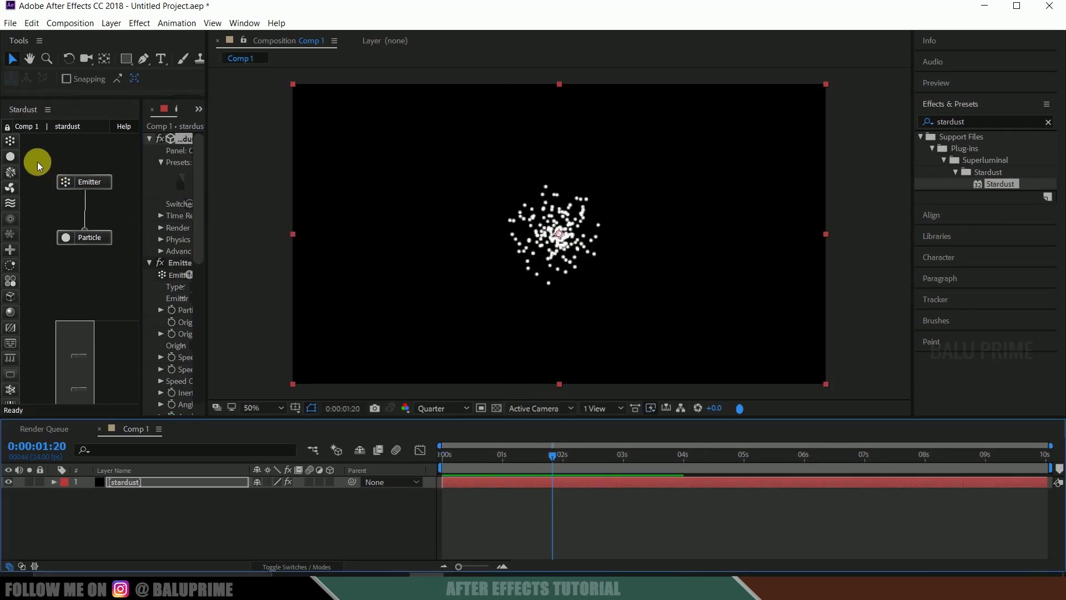
pyautogui.moveTo(47, 176); pyautogui.dragTo(51, 232)
pyautogui.moveTo(30, 143); pyautogui.dragTo(89, 269)
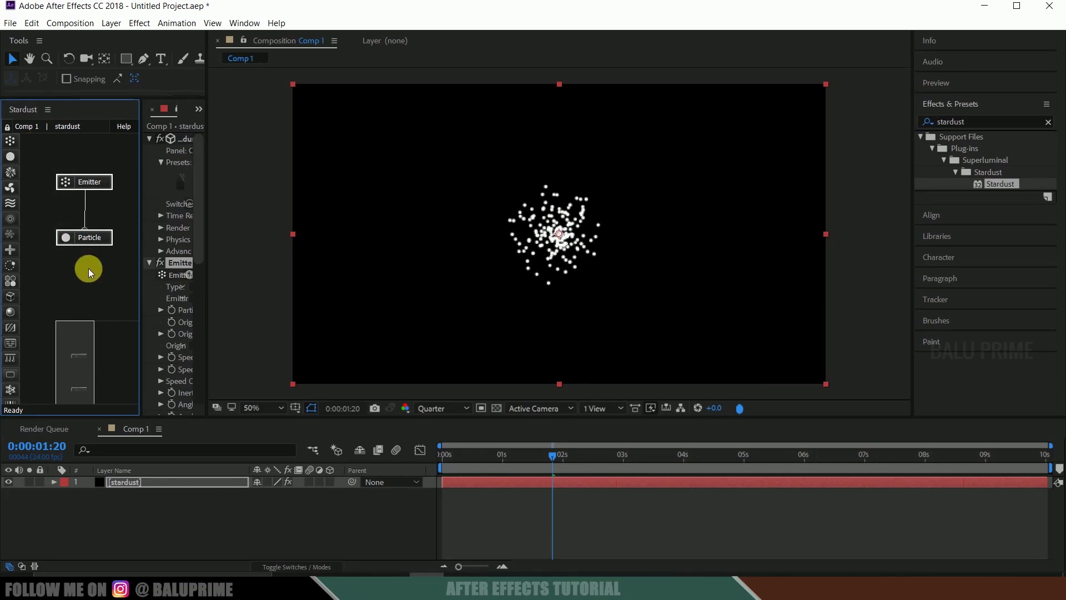
pyautogui.press('Delete')
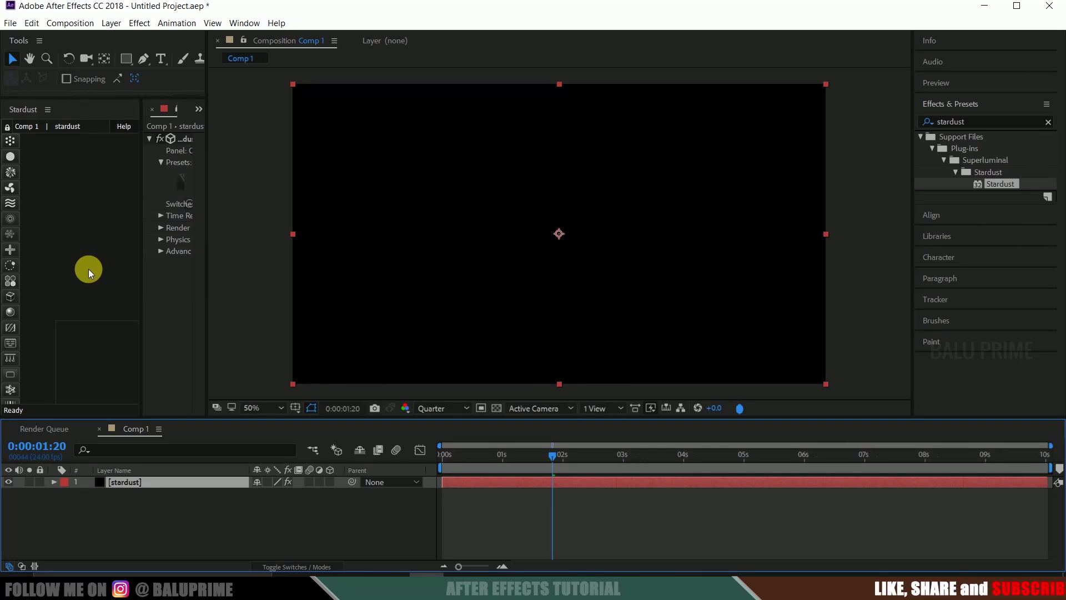
# - Add a Model node to the empty Stardust node graph and widen the effect settings area to make its properties readable
pyautogui.click(11, 298)
pyautogui.moveTo(36, 298); pyautogui.dragTo(66, 161)
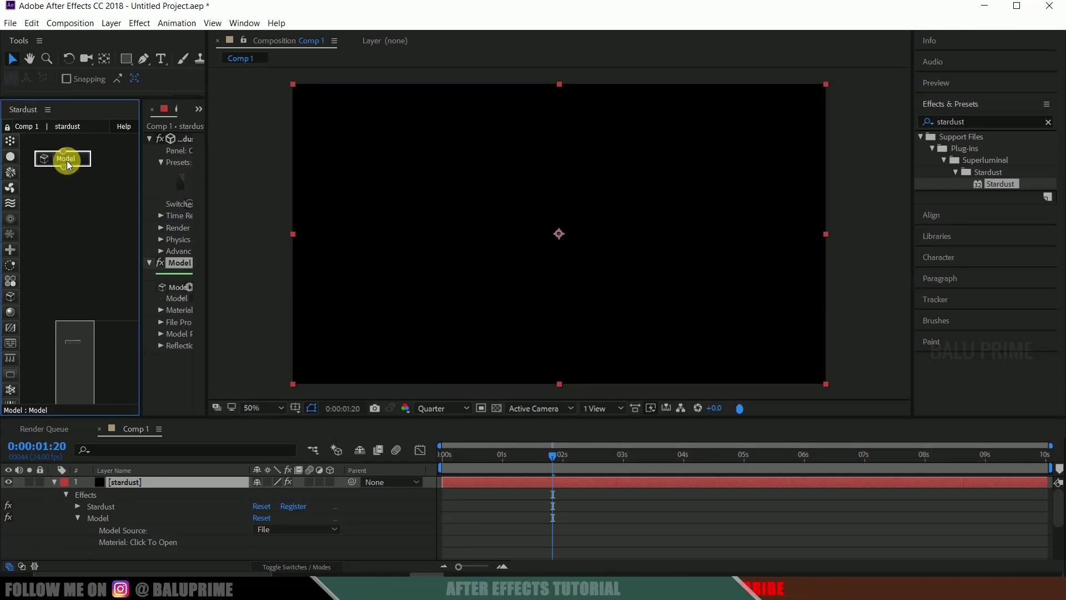
pyautogui.moveTo(207, 245); pyautogui.dragTo(303, 249)
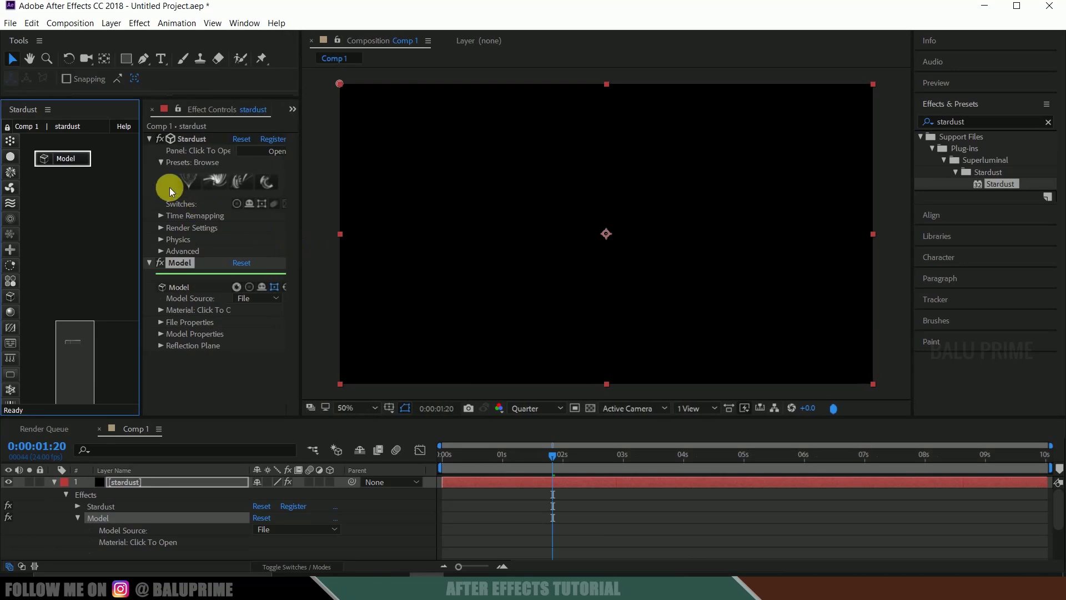
# - Load bowl.obj from the Tutorial folder as the Model node's file, with Import Materials turned off
pyautogui.click(69, 158)
pyautogui.click(159, 320)
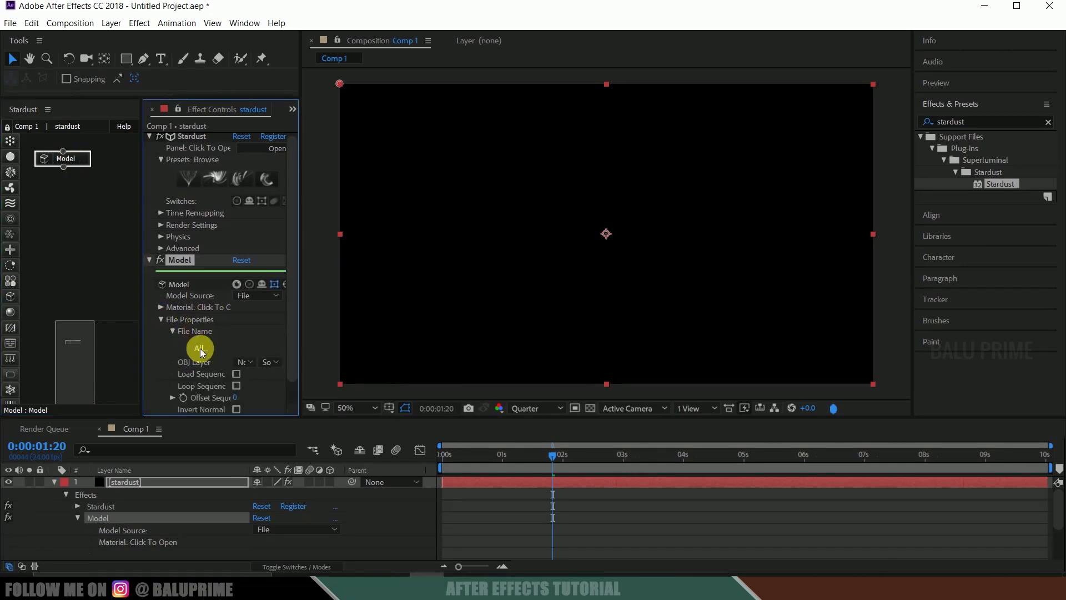
pyautogui.click(200, 348)
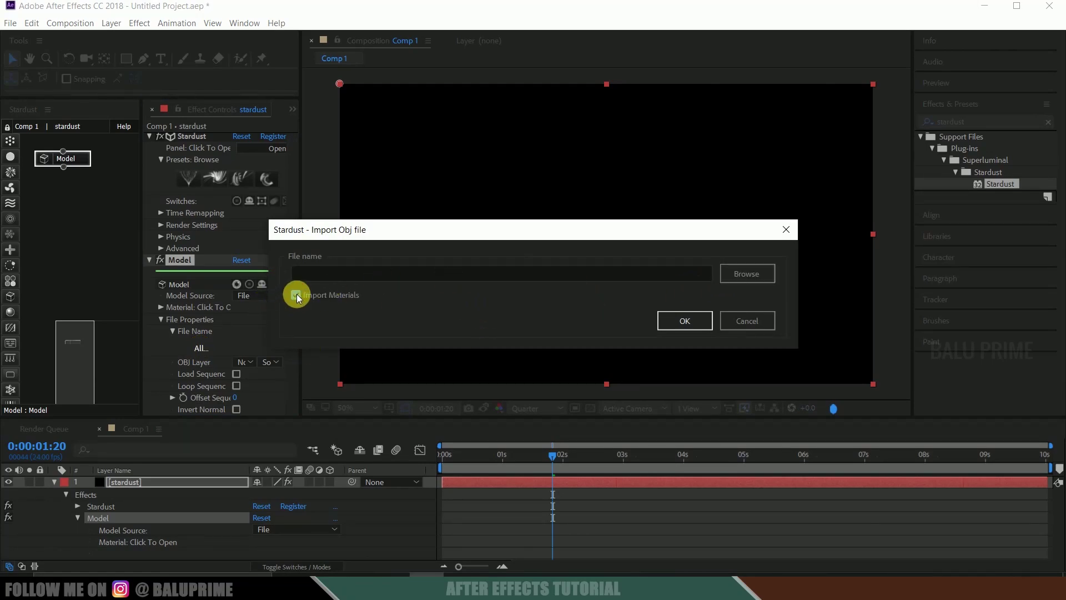
pyautogui.click(742, 274)
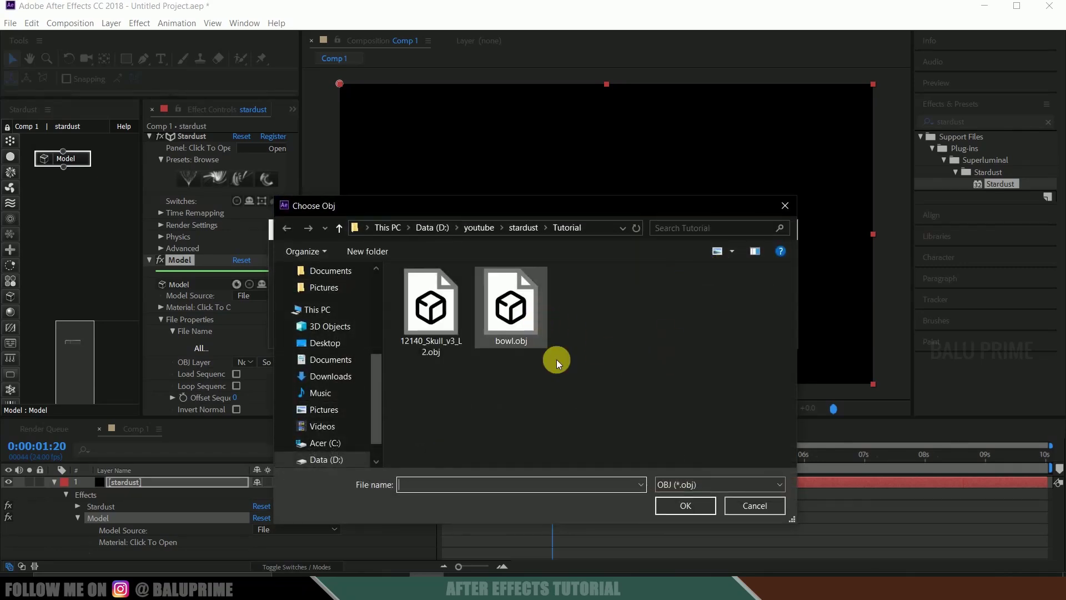
pyautogui.click(514, 328)
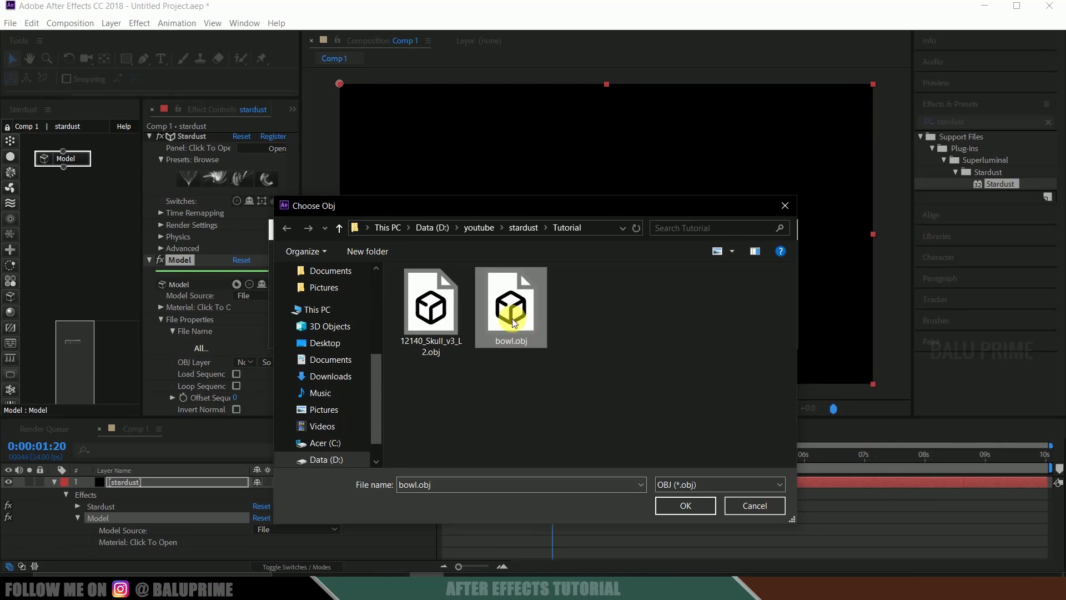
pyautogui.click(676, 509)
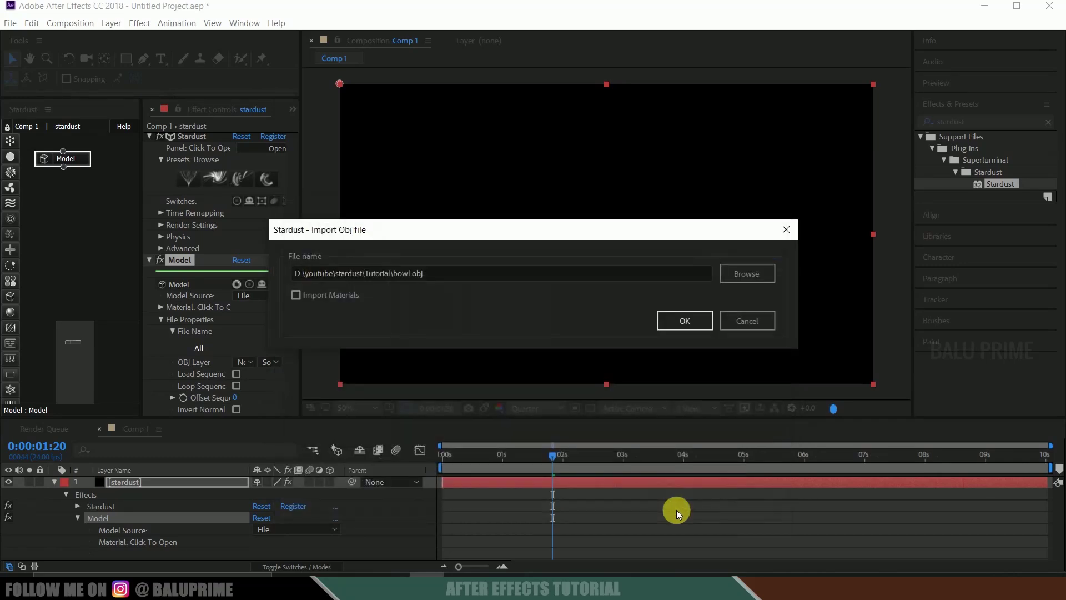
pyautogui.click(684, 330)
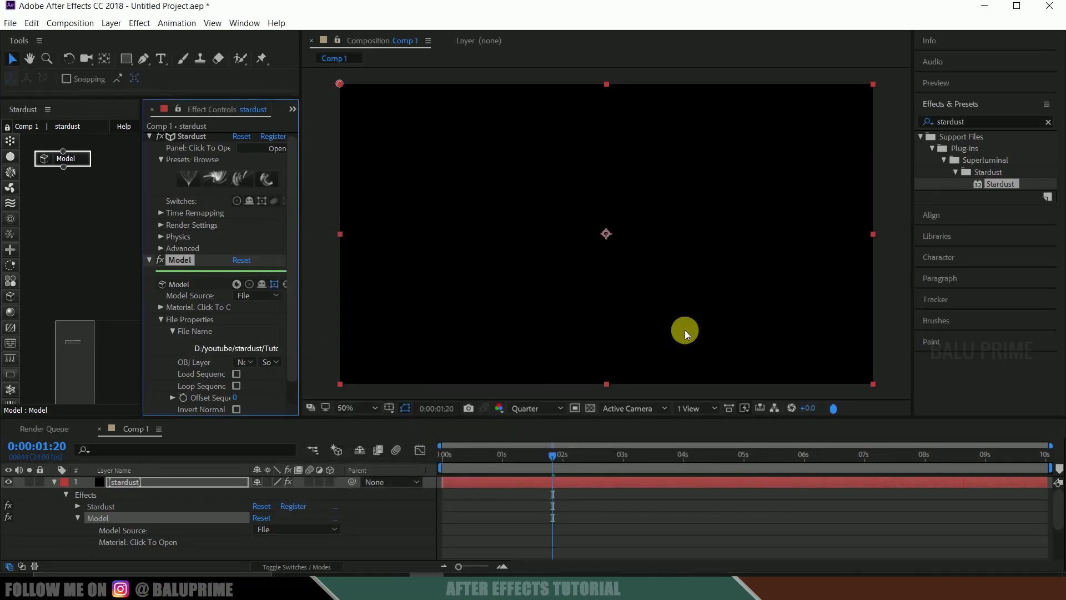
pyautogui.click(655, 504)
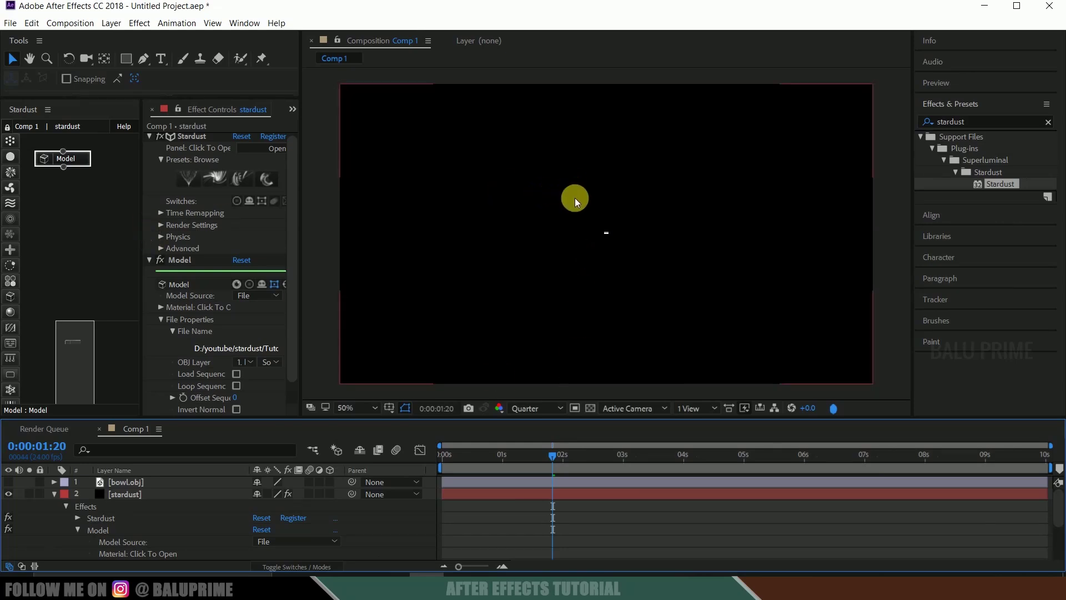
# - Rename the Model node of the Stardust effect to "base"
pyautogui.click(74, 160)
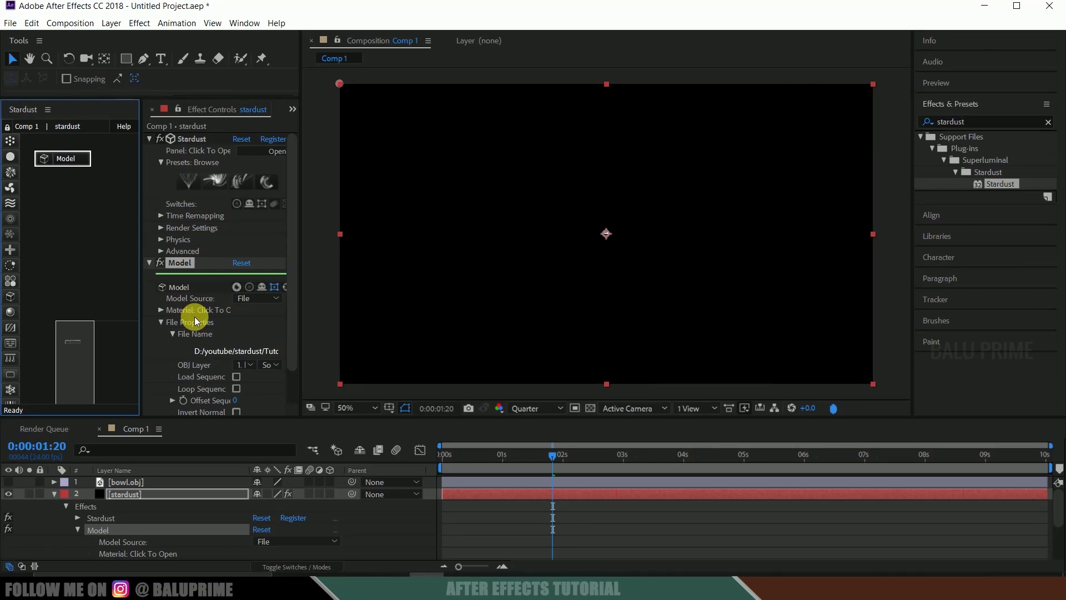
pyautogui.press('Return')
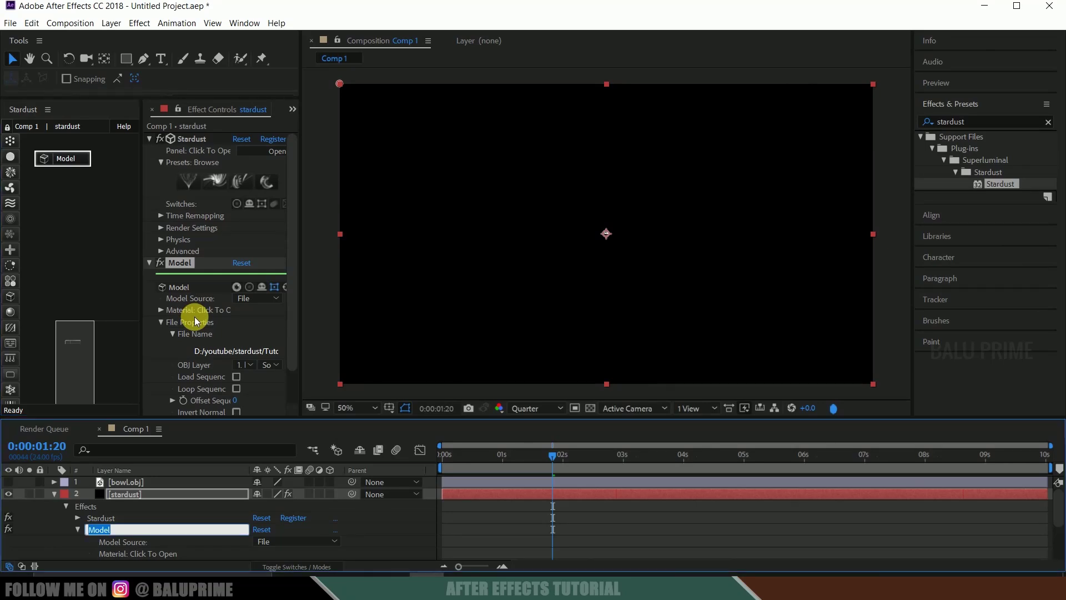
pyautogui.click(190, 263)
pyautogui.press('Return')
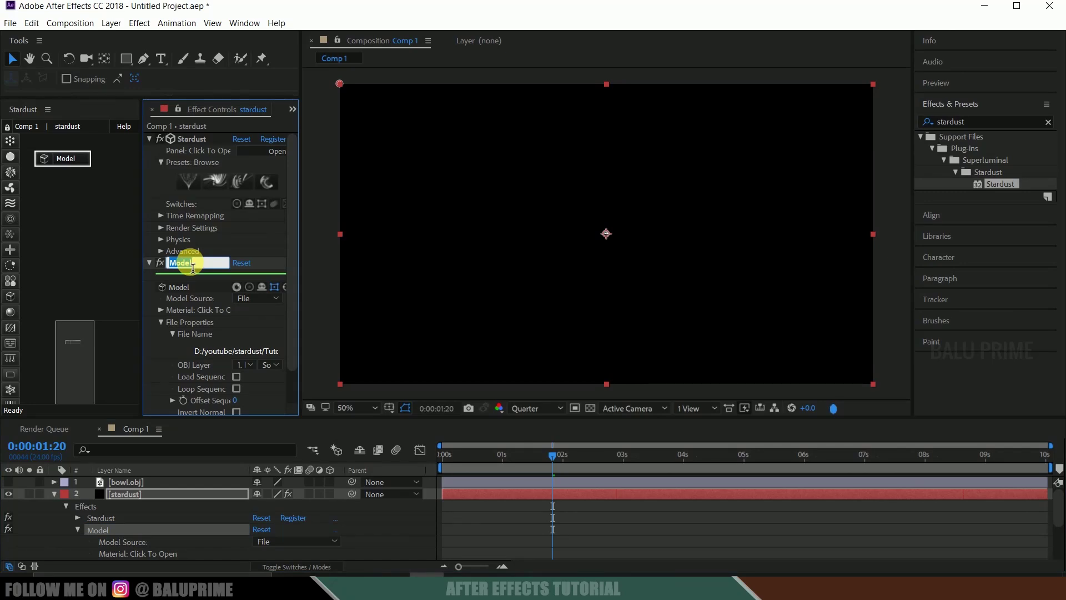
pyautogui.write('base')
pyautogui.press('Return')
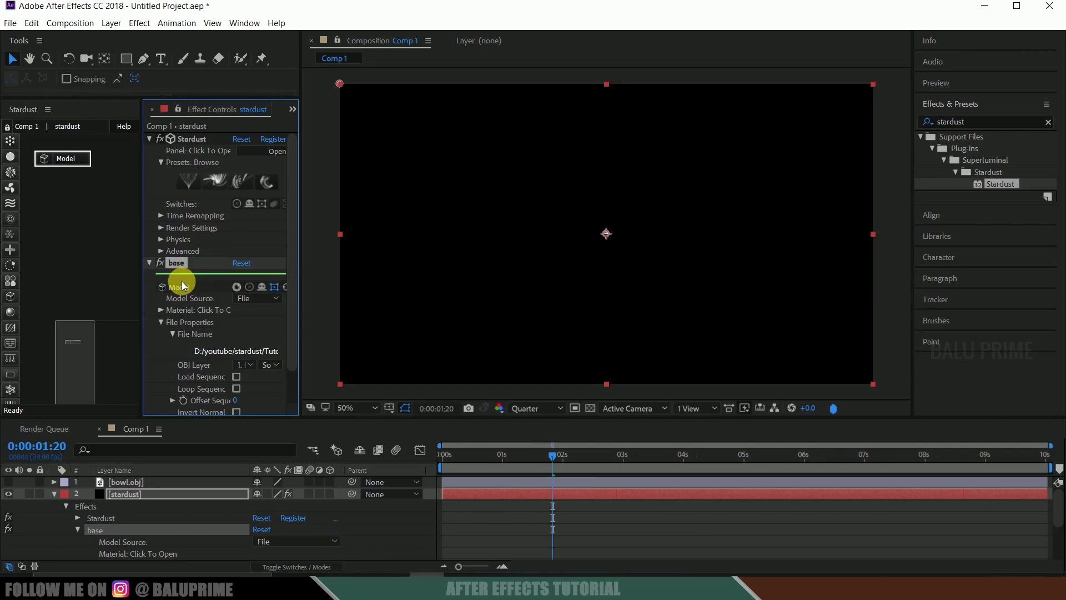
# - Set the Size of the base model to 10000 in its Model Properties
pyautogui.scroll(-2, 187, 336)
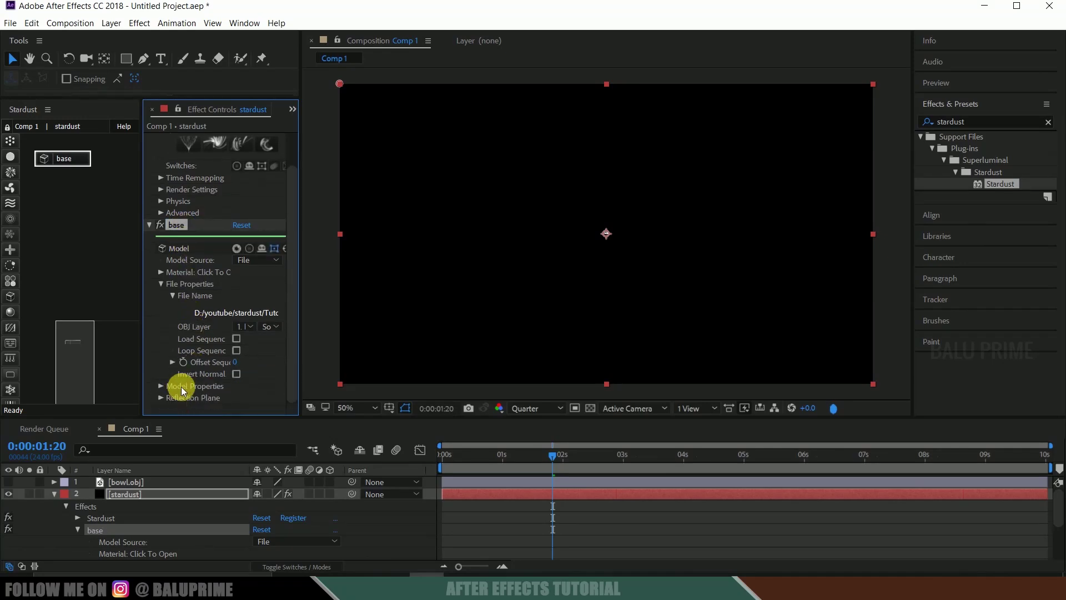
pyautogui.click(161, 387)
pyautogui.scroll(-10, 207, 371)
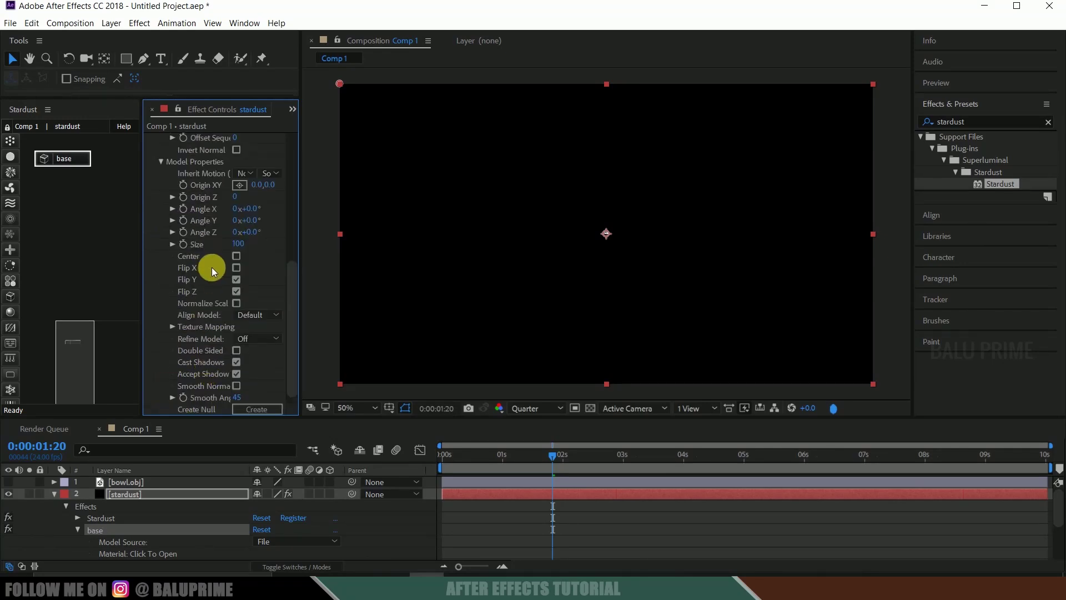
pyautogui.click(240, 244)
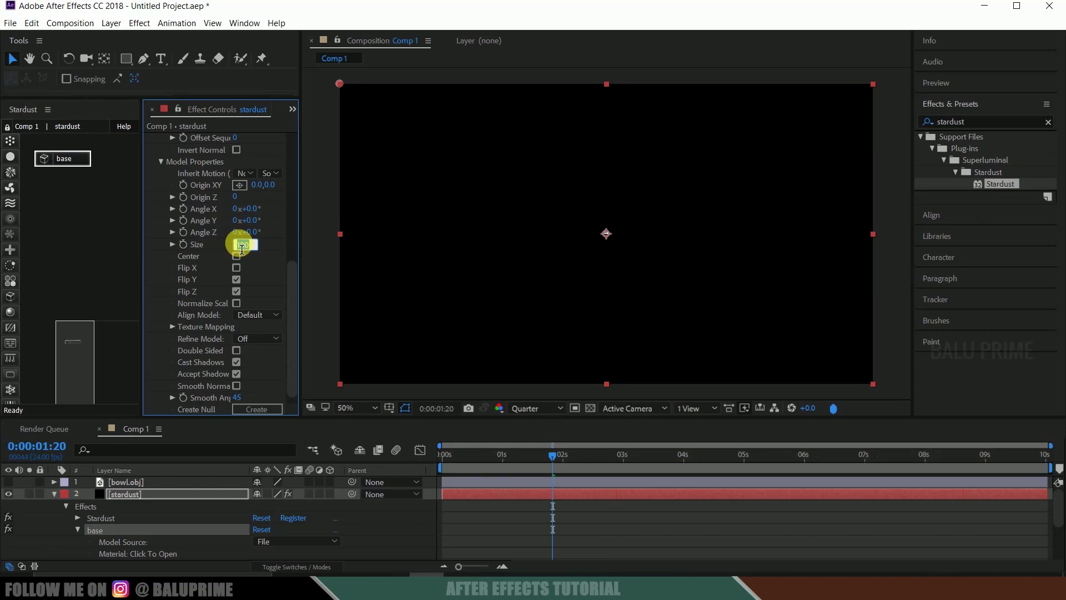
pyautogui.write('10000')
pyautogui.press('Return')
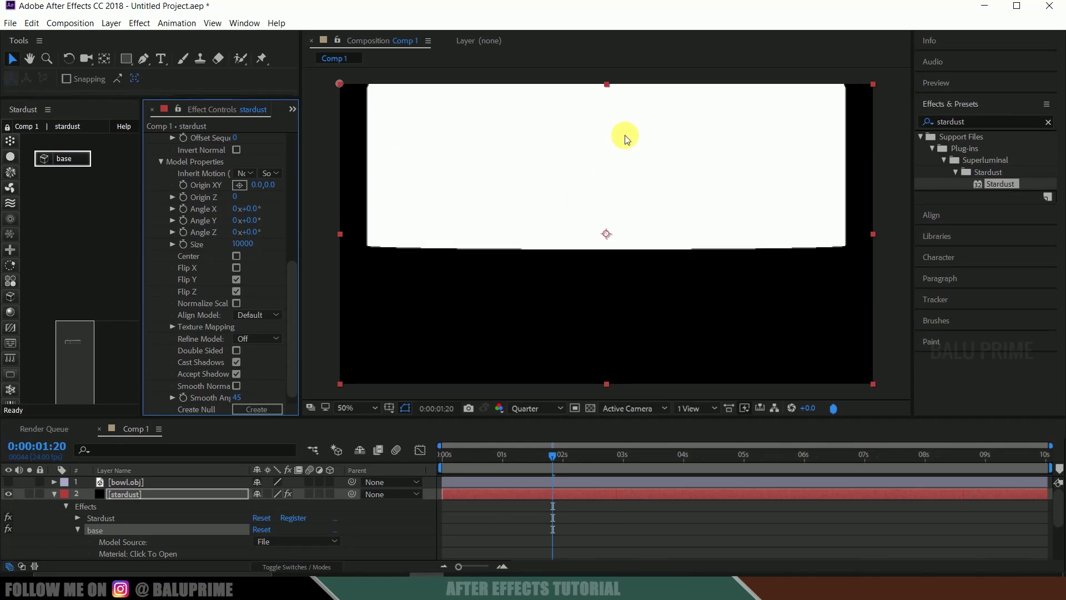
pyautogui.scroll(-1, 208, 333)
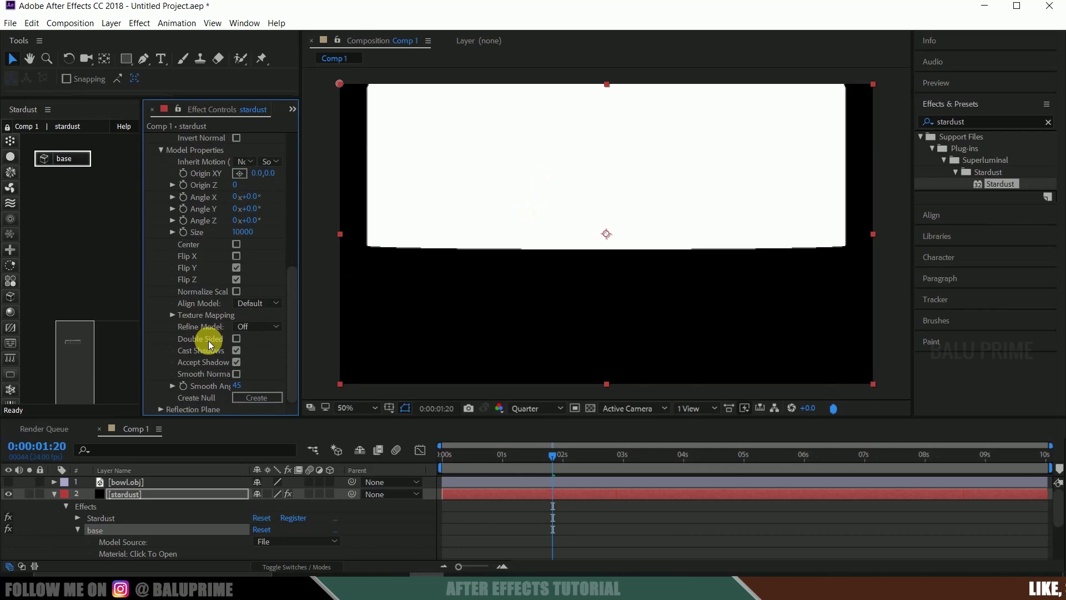
# - Create a control null from the base model's properties and rename it "base null"
pyautogui.click(252, 396)
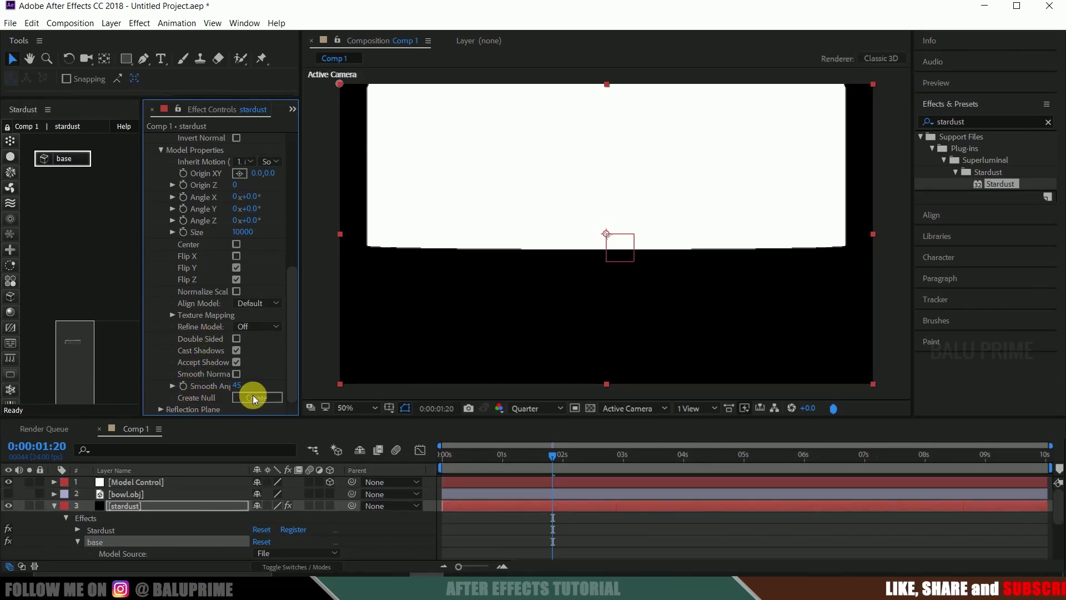
pyautogui.click(137, 483)
pyautogui.rightClick(136, 484)
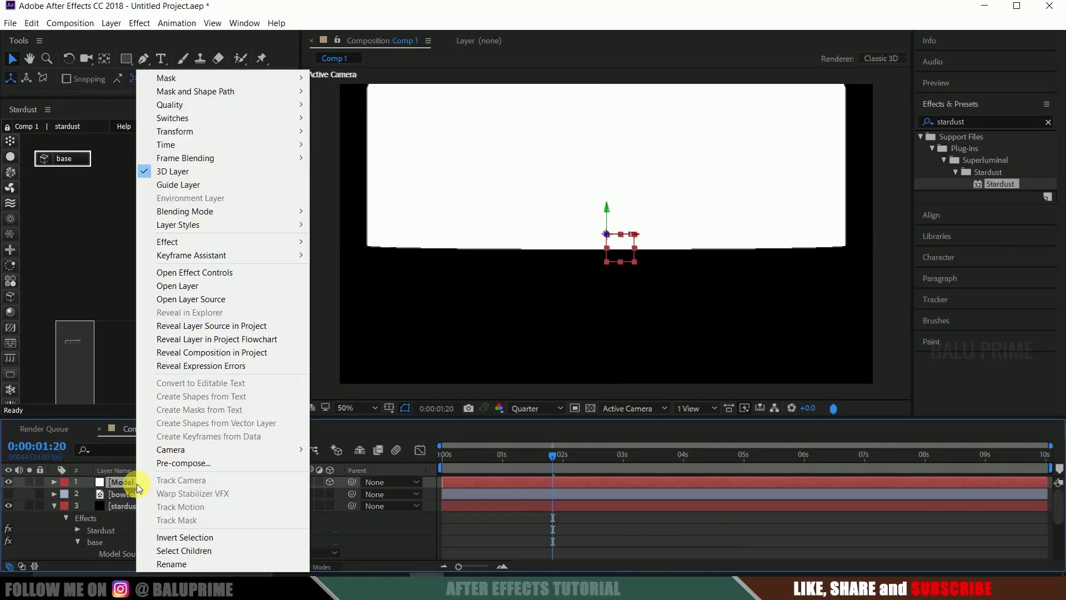
pyautogui.click(182, 561)
pyautogui.write('base null')
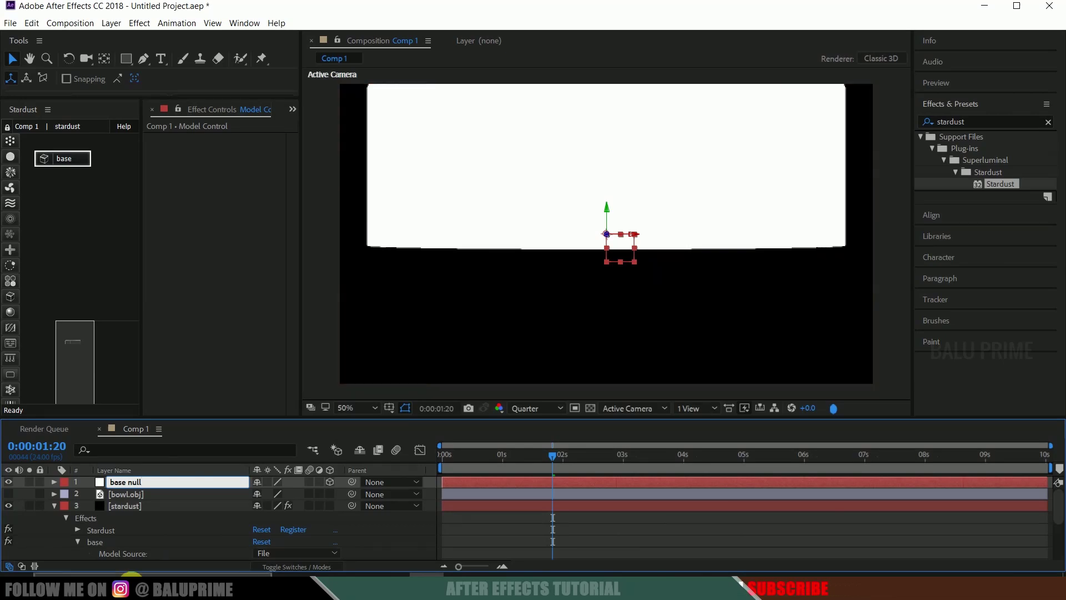
# - Move the base null straight down so the bowl fills the lower part of the frame
pyautogui.click(136, 482)
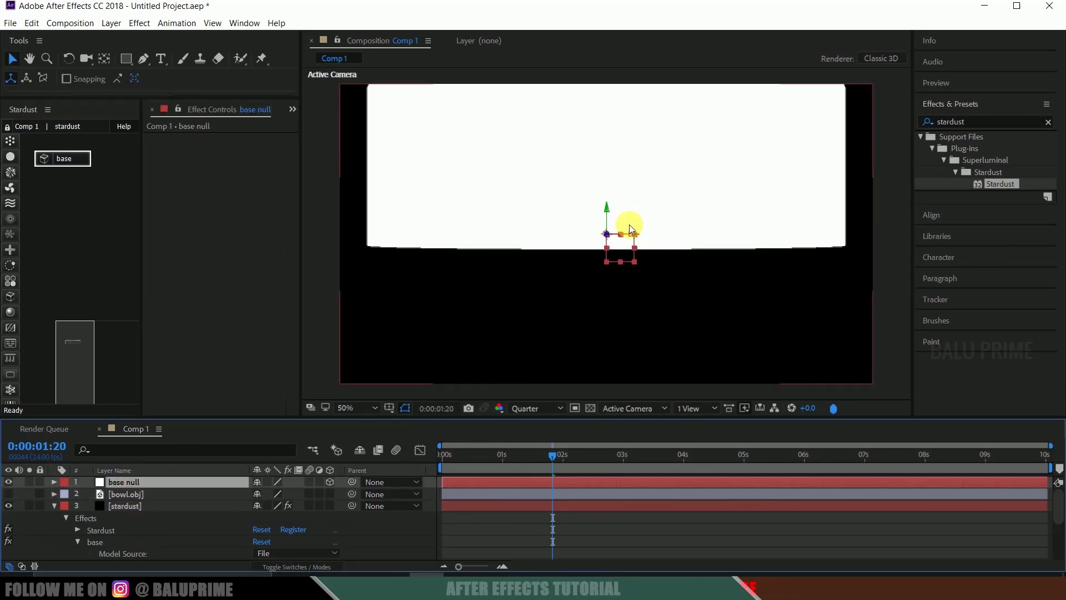
pyautogui.moveTo(608, 211); pyautogui.dragTo(602, 312)
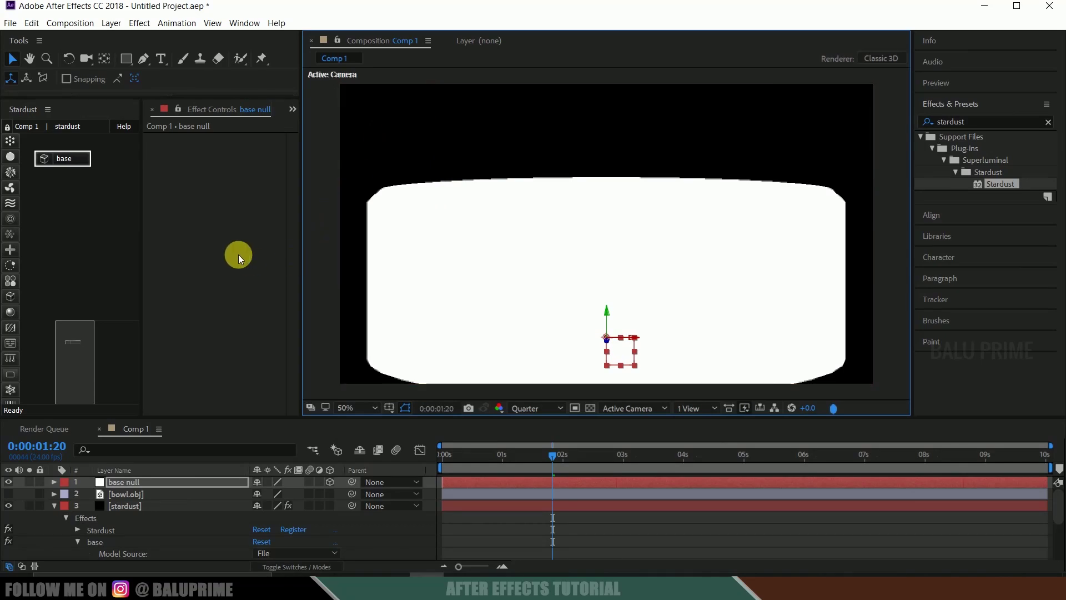
# - Add a Parallel light to the composition with its Intensity set to 150%
pyautogui.click(109, 24)
pyautogui.moveTo(119, 37)
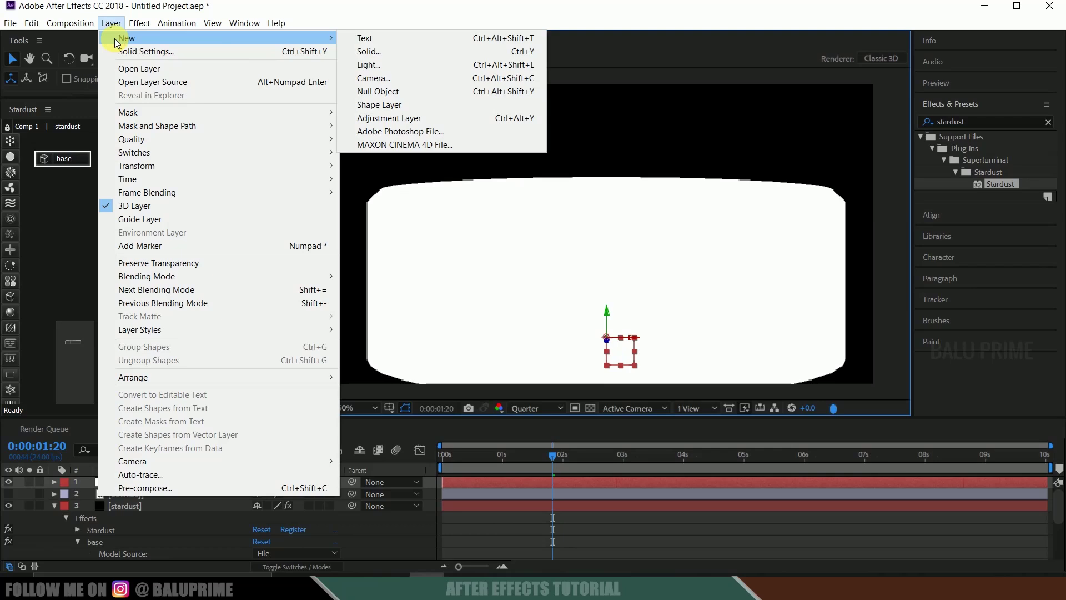
pyautogui.click(361, 64)
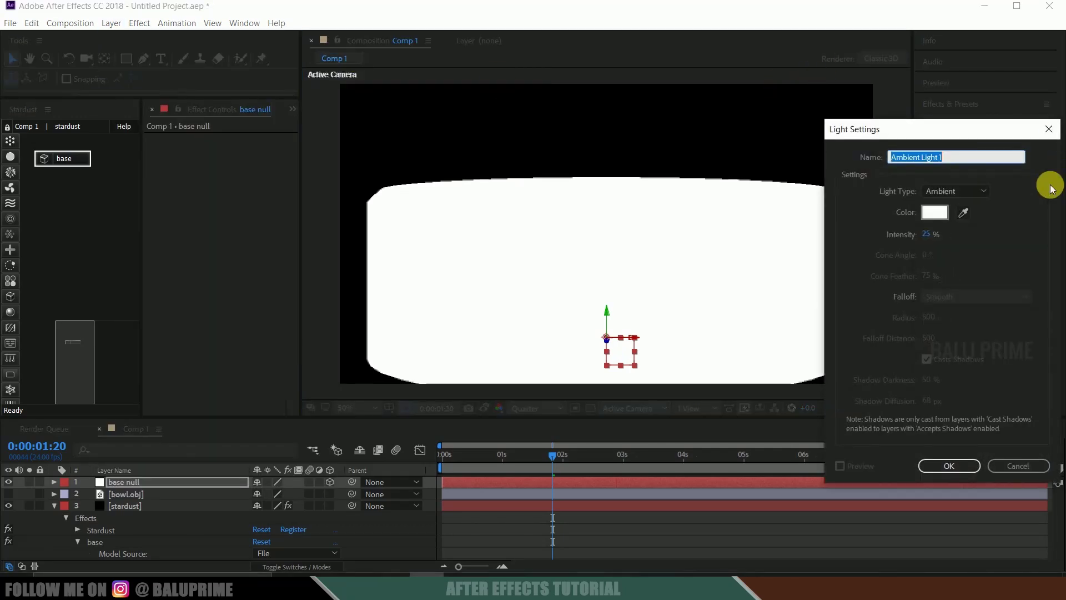
pyautogui.click(948, 192)
pyautogui.click(951, 208)
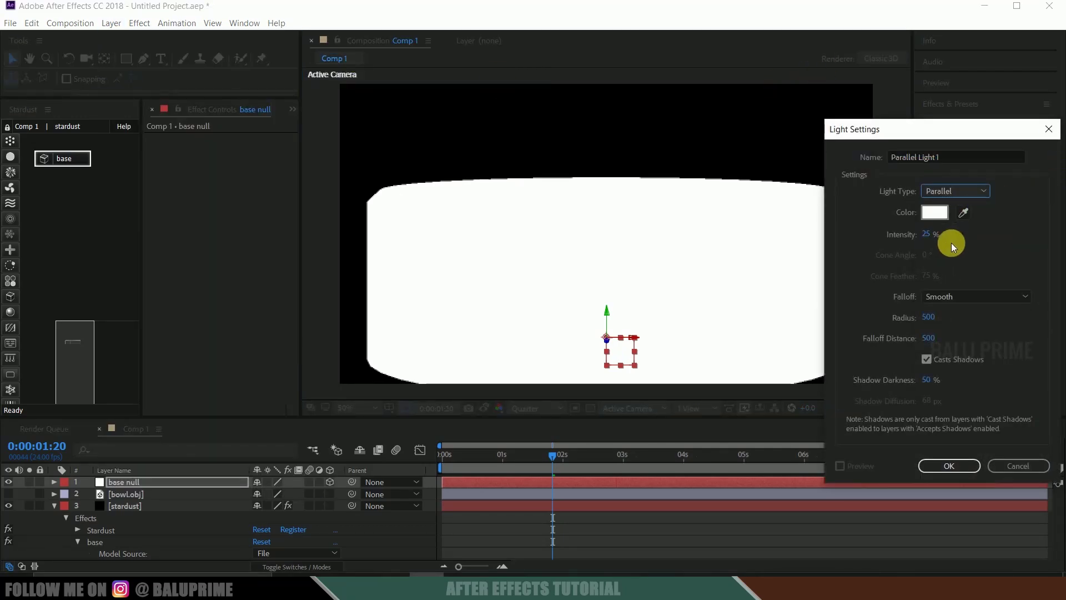
pyautogui.click(925, 236)
pyautogui.write('150')
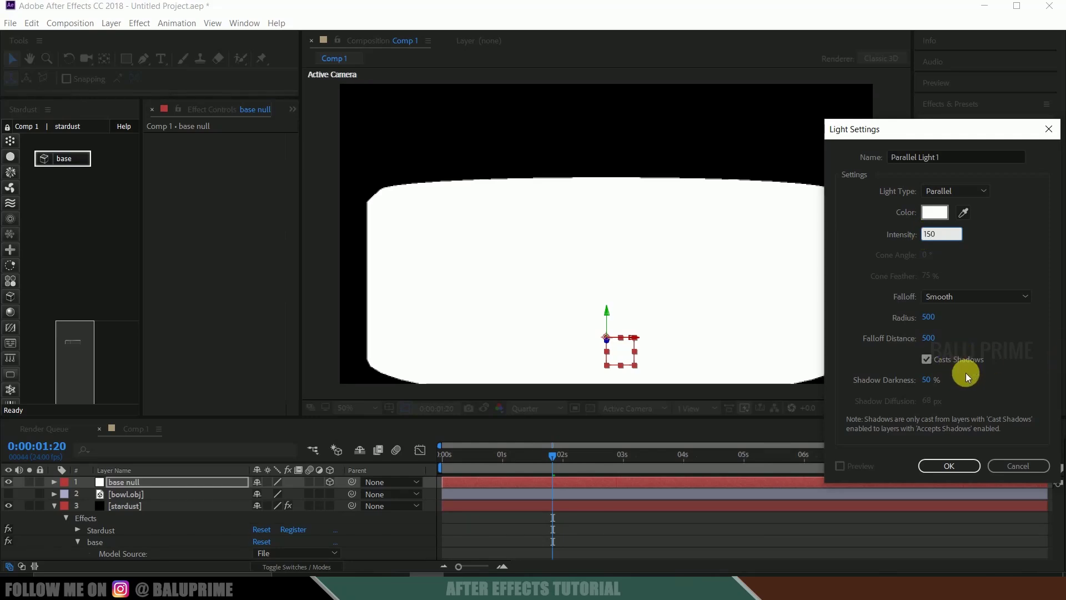
pyautogui.click(939, 463)
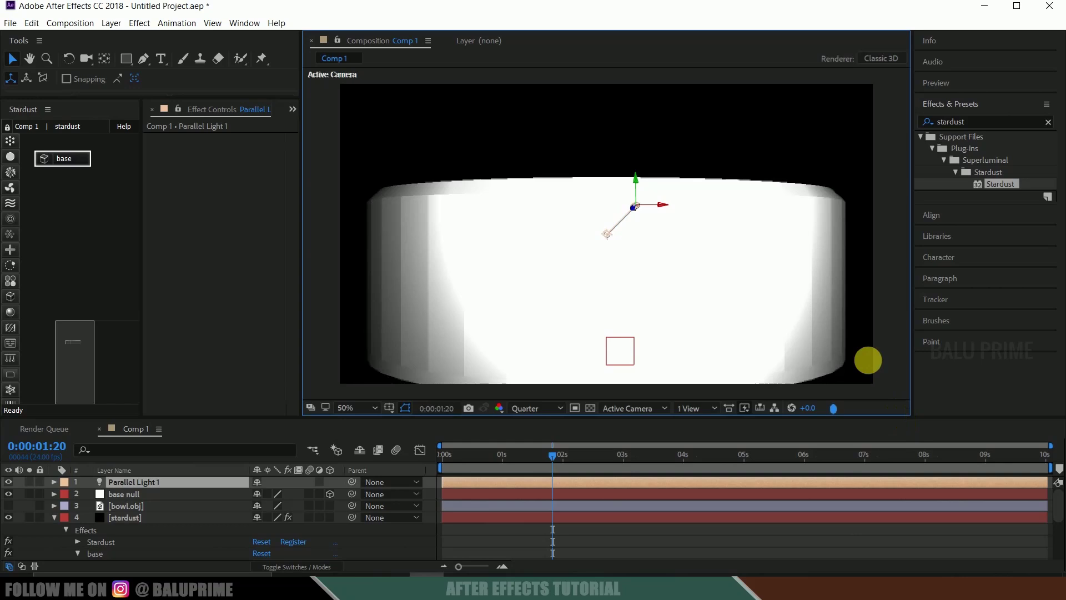
# - Reposition the parallel light and its target so it shines from the upper right onto the bowl's right edge
pyautogui.moveTo(637, 190); pyautogui.dragTo(638, 100)
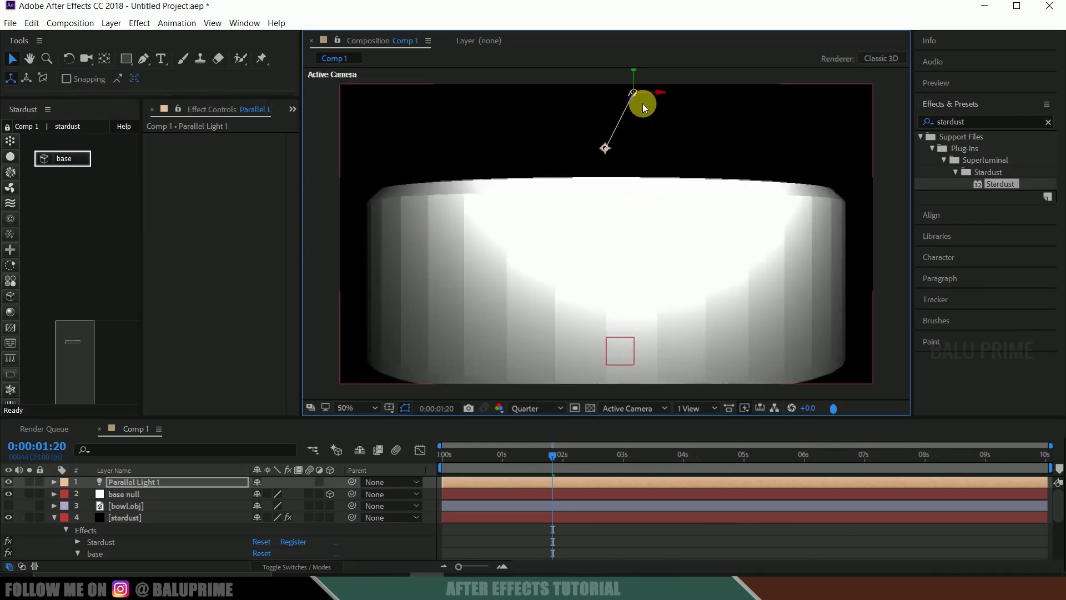
pyautogui.moveTo(673, 92); pyautogui.dragTo(907, 112)
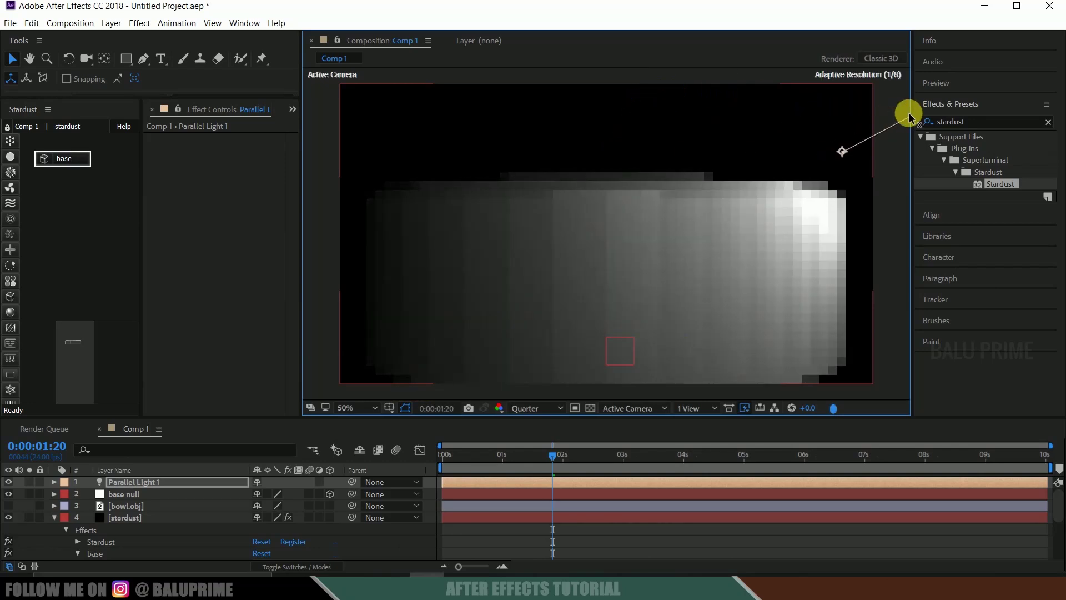
pyautogui.moveTo(673, 189)
pyautogui.mouseDown()
pyautogui.moveTo(624, 200)
pyautogui.moveTo(690, 183)
pyautogui.moveTo(809, 218)
pyautogui.moveTo(829, 246)
pyautogui.mouseUp()
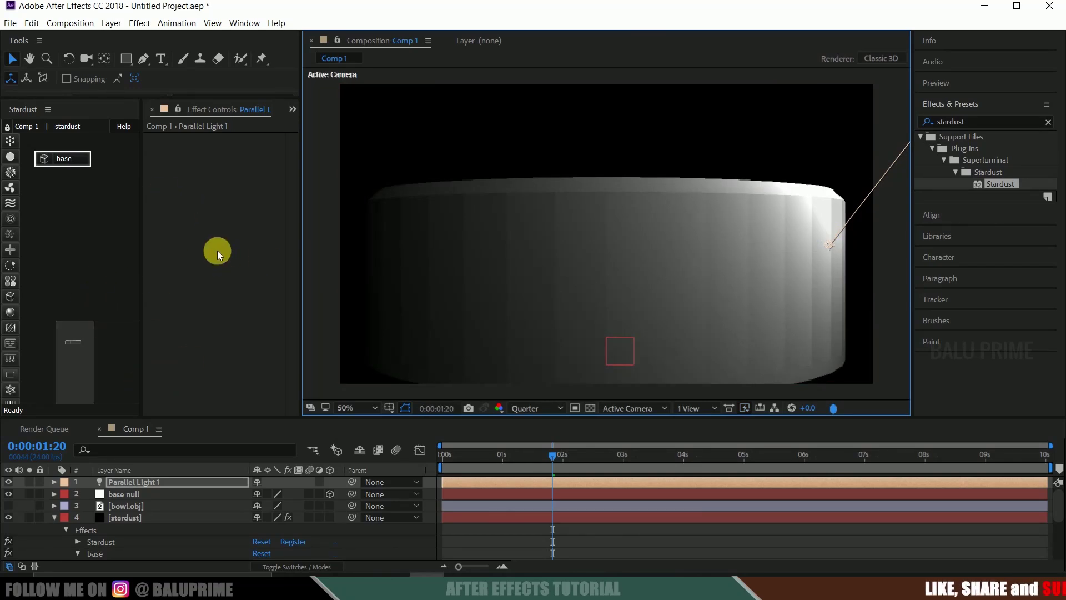
# - Add a two-node camera with the 35mm preset and depth of field enabled
pyautogui.click(107, 25)
pyautogui.moveTo(166, 38)
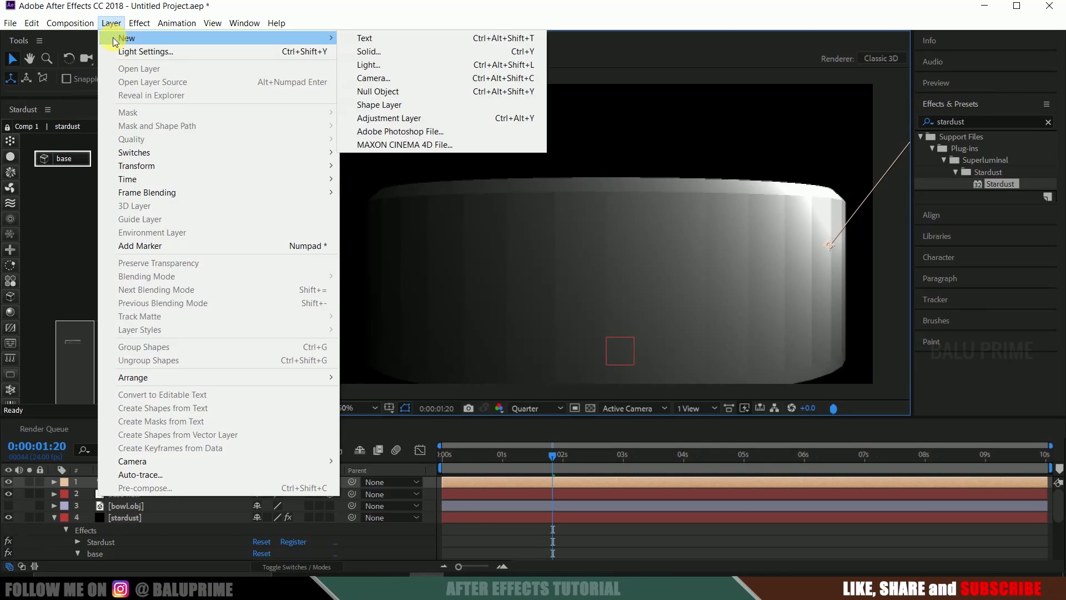
pyautogui.click(388, 74)
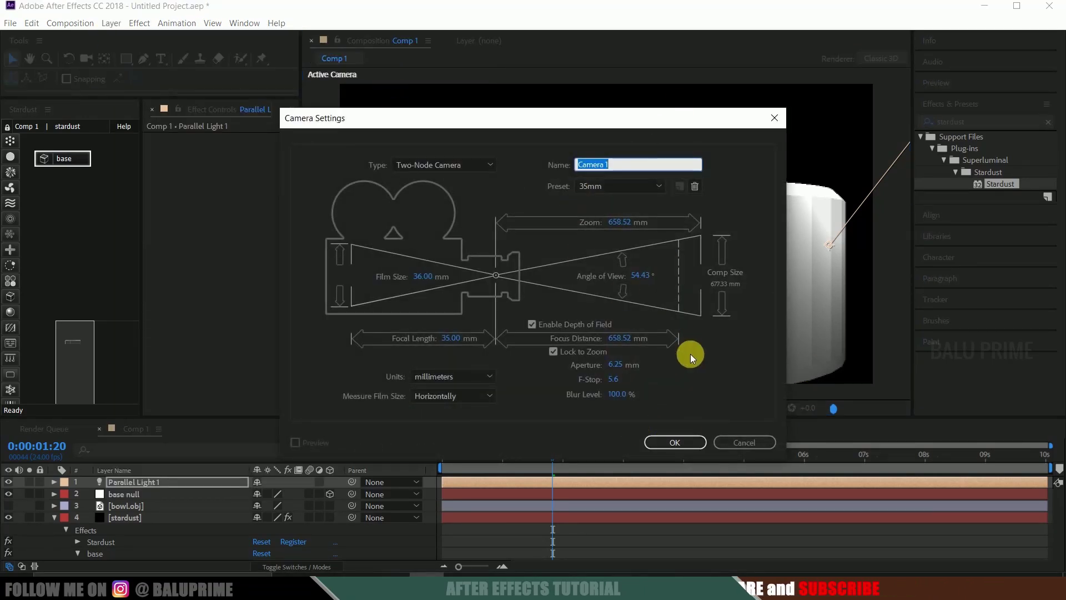
pyautogui.click(661, 436)
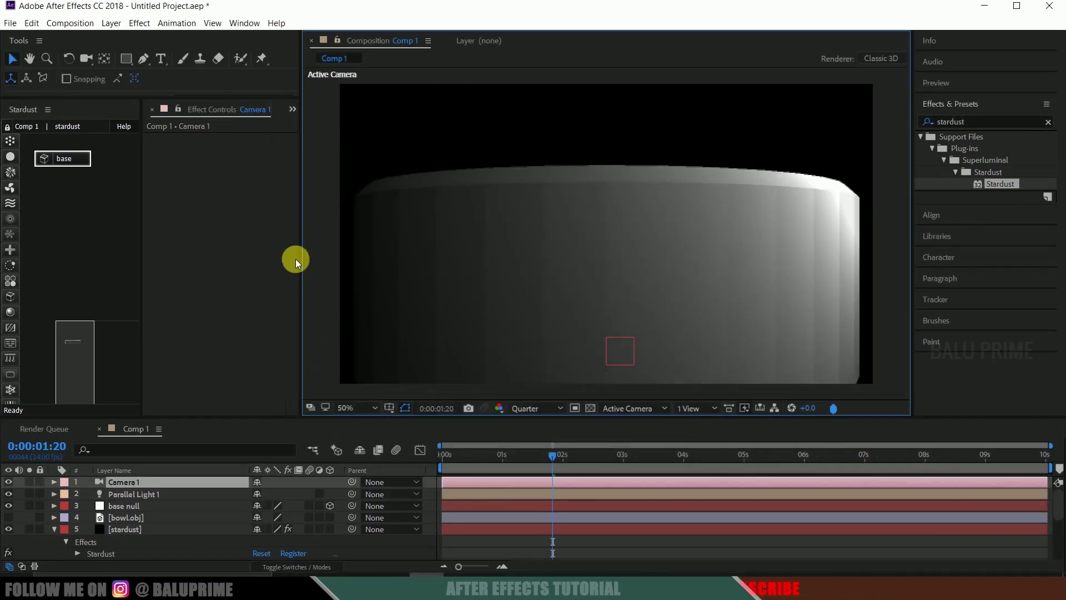
# - Add a null object above the camera layer and rename it "camera control"
pyautogui.click(145, 483)
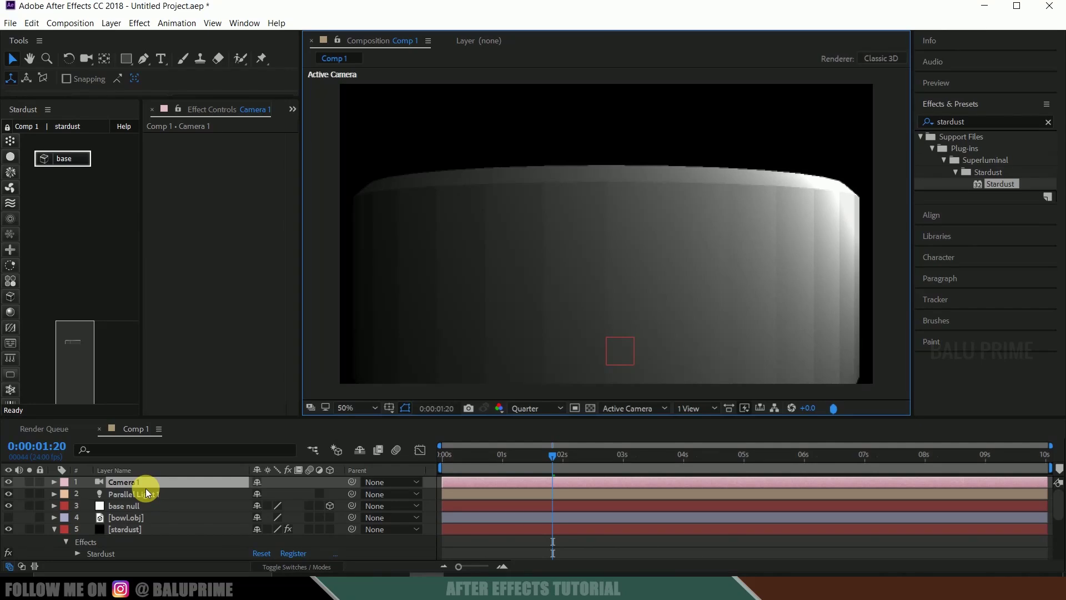
pyautogui.click(147, 493)
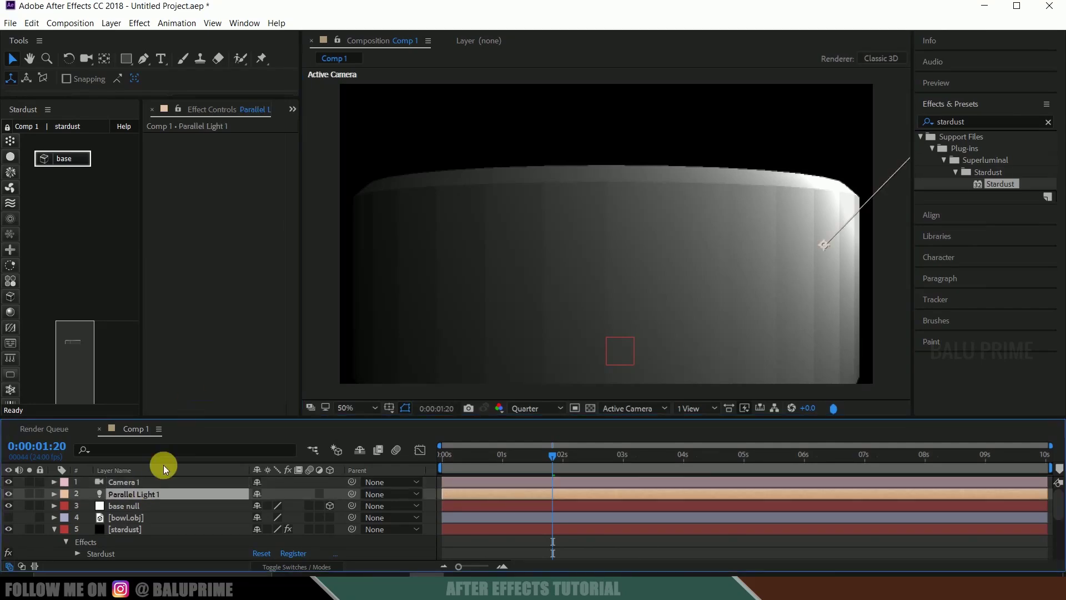
pyautogui.click(121, 482)
pyautogui.click(111, 22)
pyautogui.moveTo(120, 40)
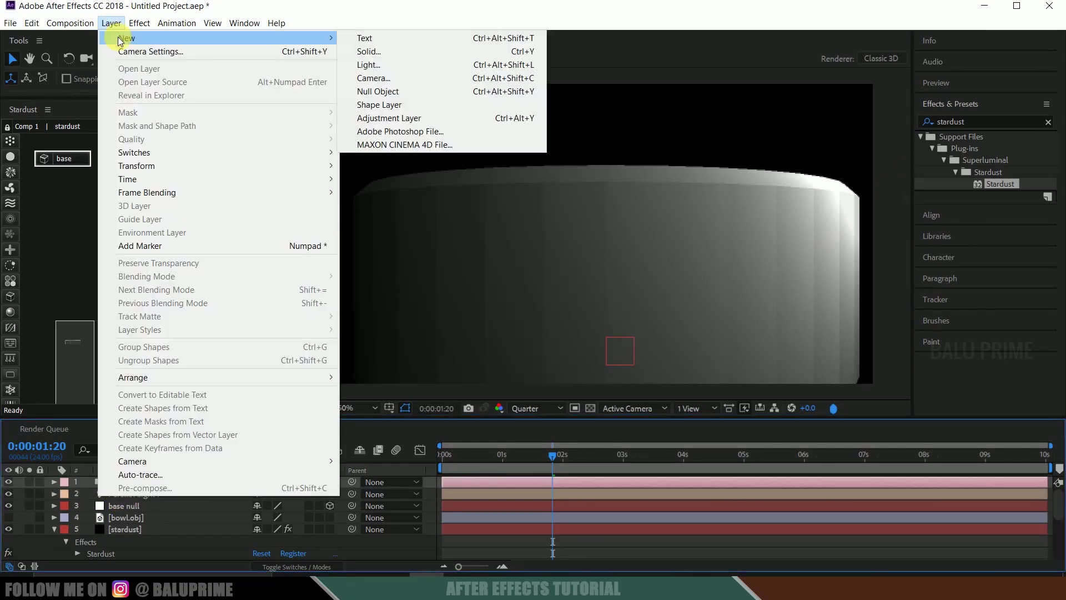
pyautogui.click(422, 92)
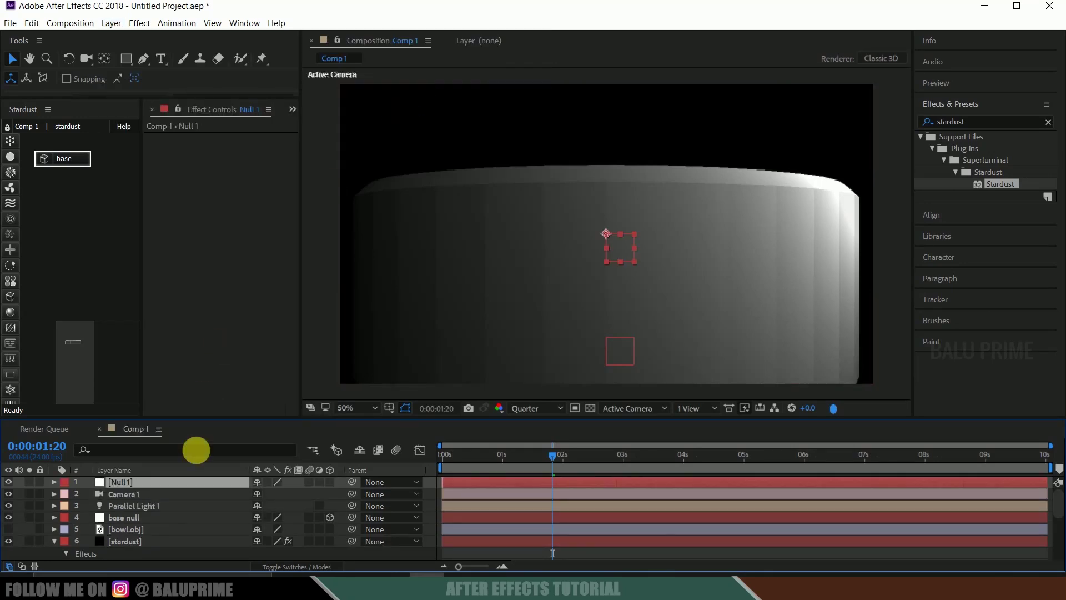
pyautogui.rightClick(128, 487)
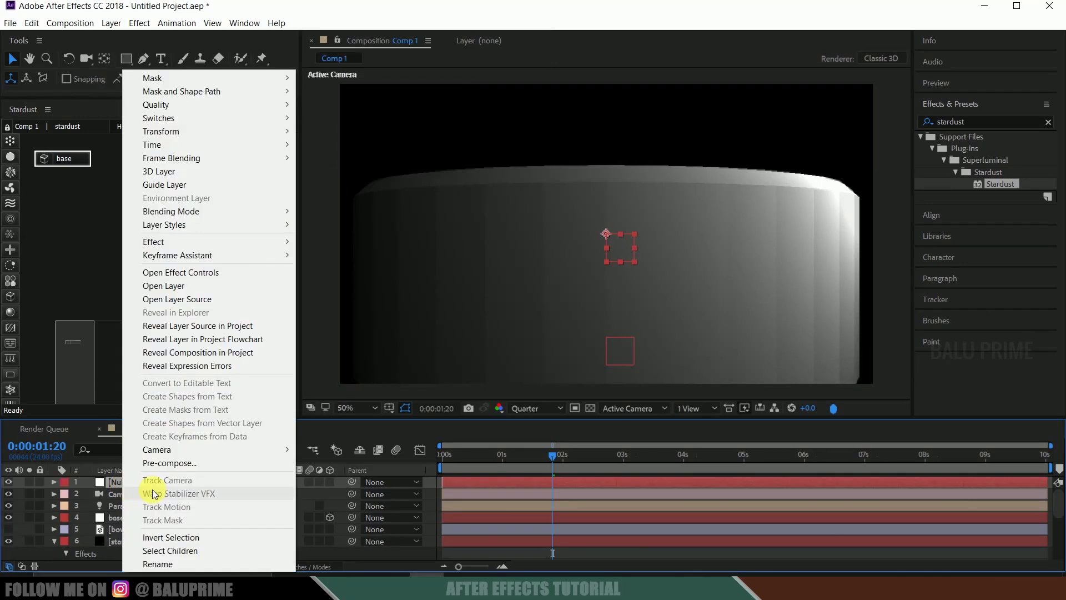
pyautogui.click(162, 562)
pyautogui.write('camera')
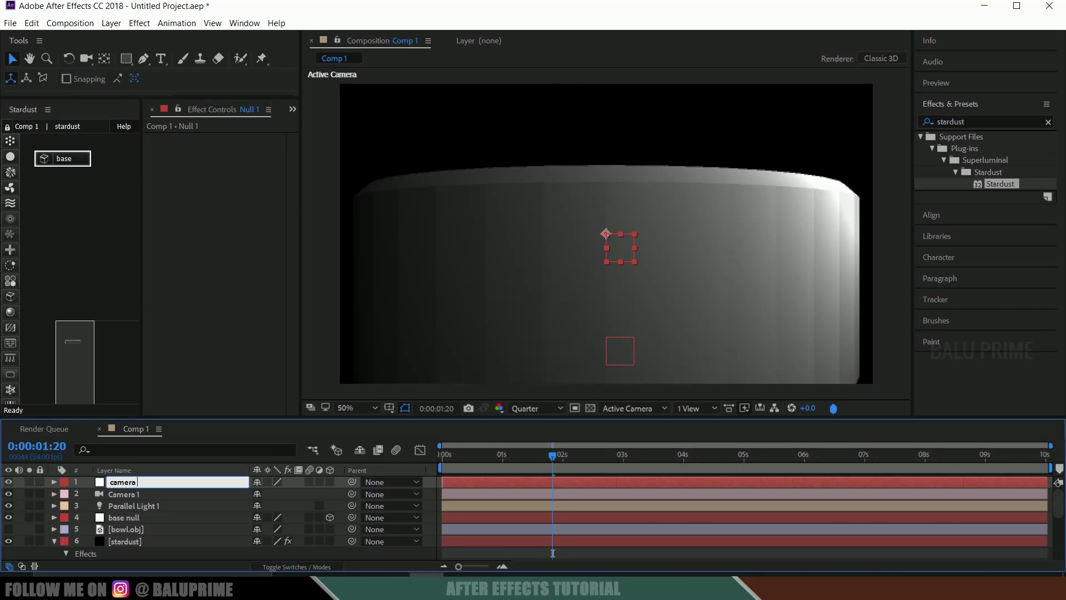
pyautogui.write(' contr')
# - Parent Camera 1 to the camera control null
pyautogui.click(125, 495)
pyautogui.moveTo(351, 494); pyautogui.dragTo(112, 482)
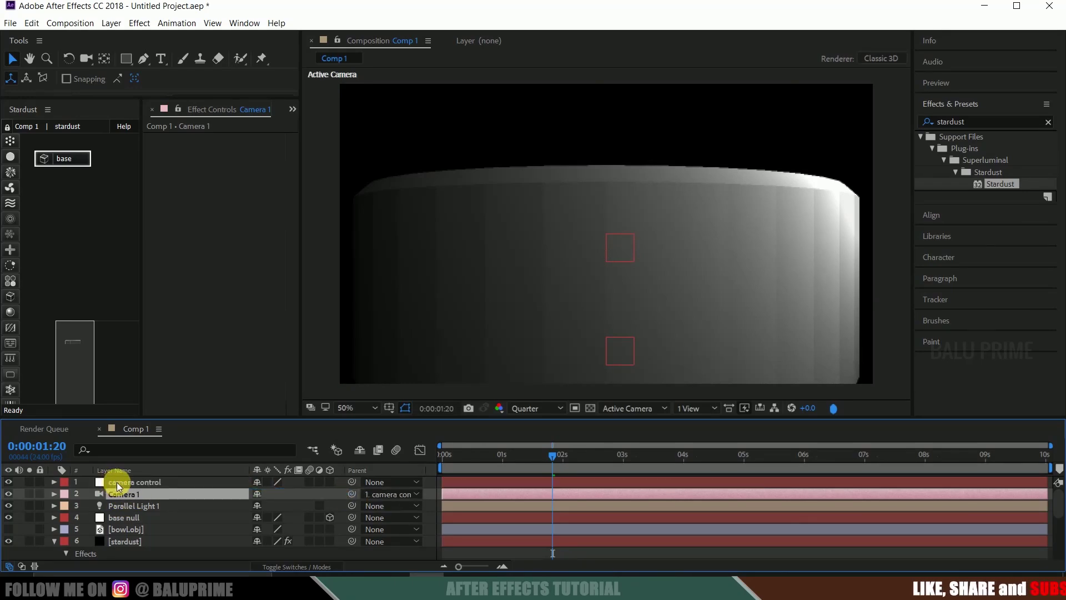
pyautogui.click(117, 482)
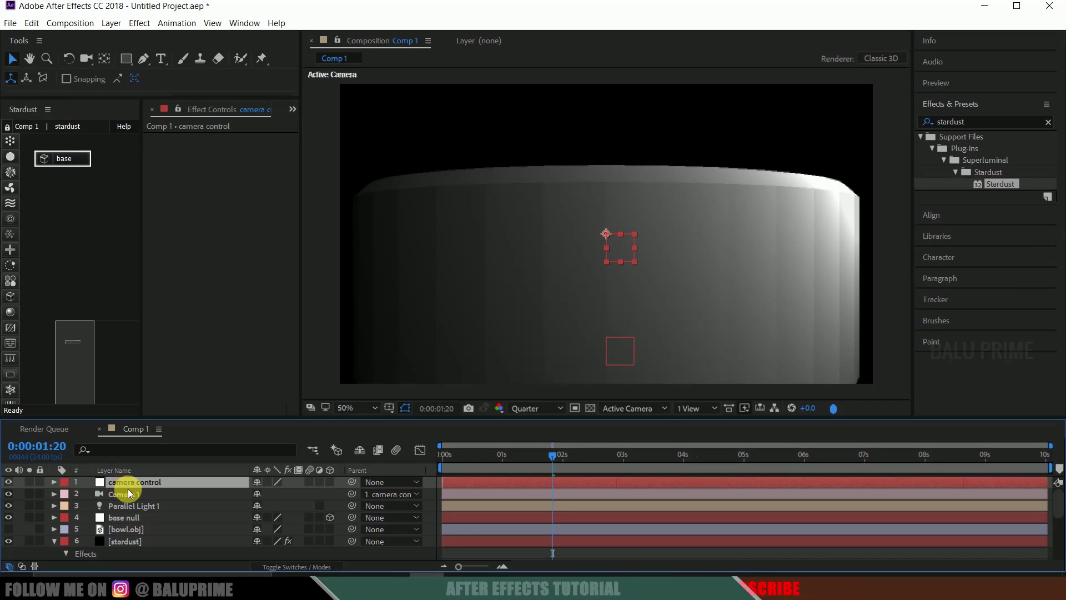
# - Add a Material node to the stardust layer's node graph and connect the base model to it
pyautogui.click(135, 540)
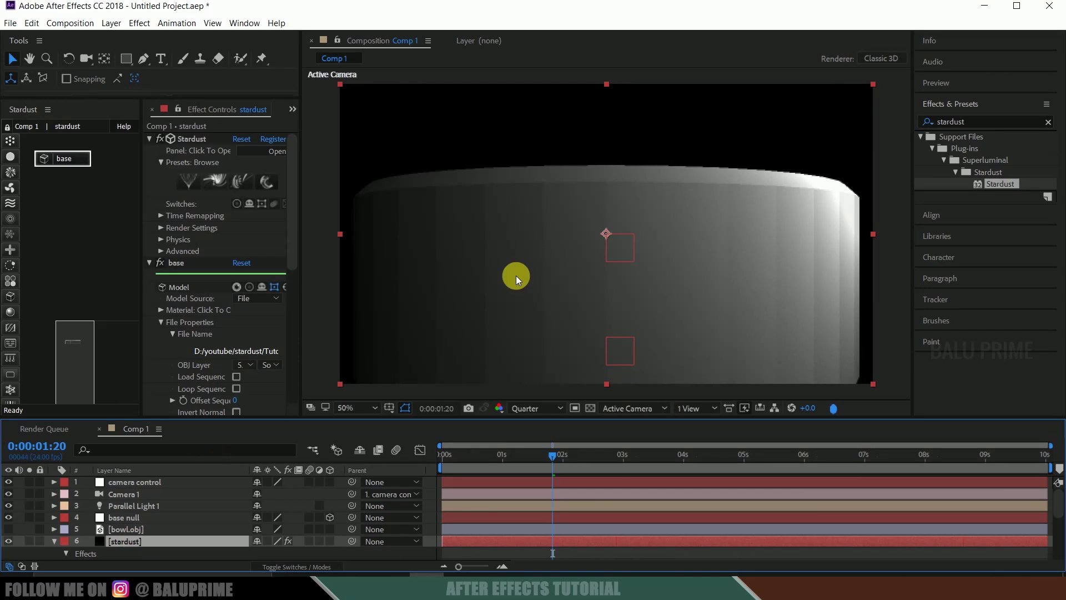
pyautogui.moveTo(291, 191); pyautogui.dragTo(288, 217)
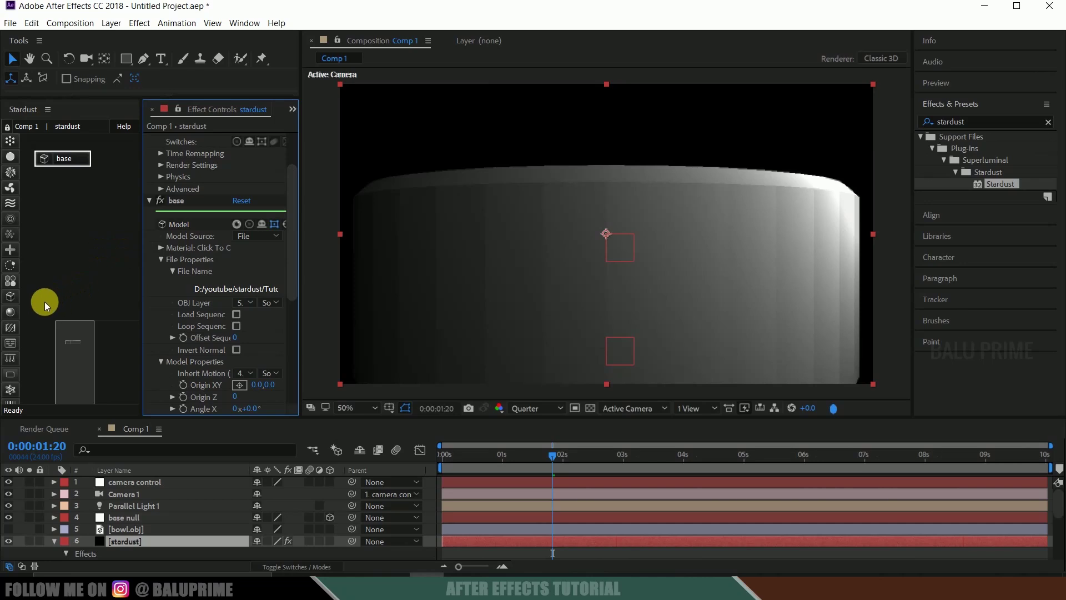
pyautogui.click(11, 312)
pyautogui.click(78, 196)
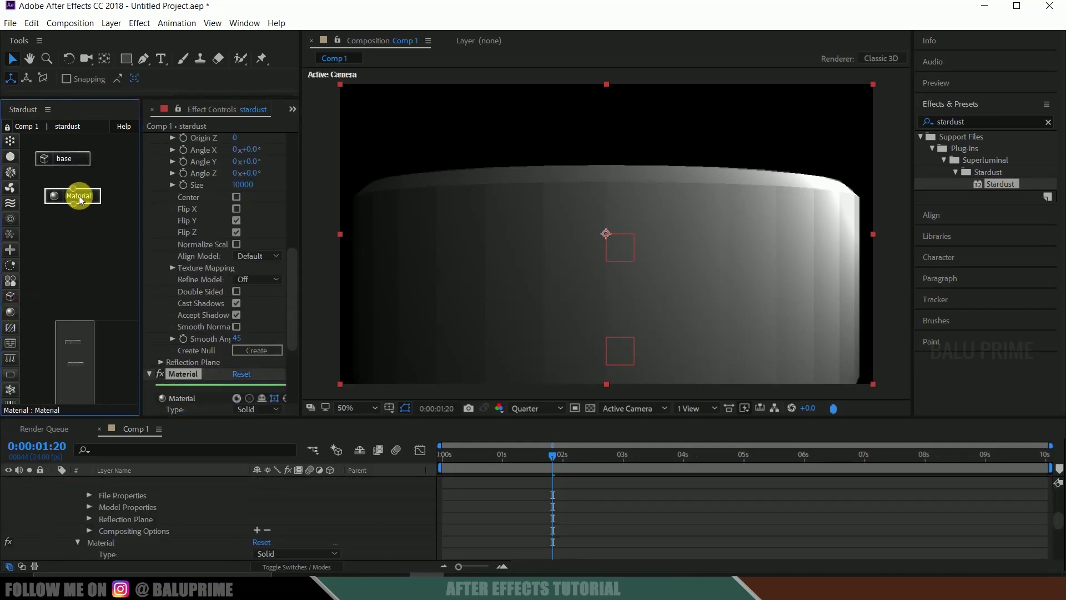
pyautogui.click(64, 158)
pyautogui.moveTo(62, 161); pyautogui.dragTo(77, 197)
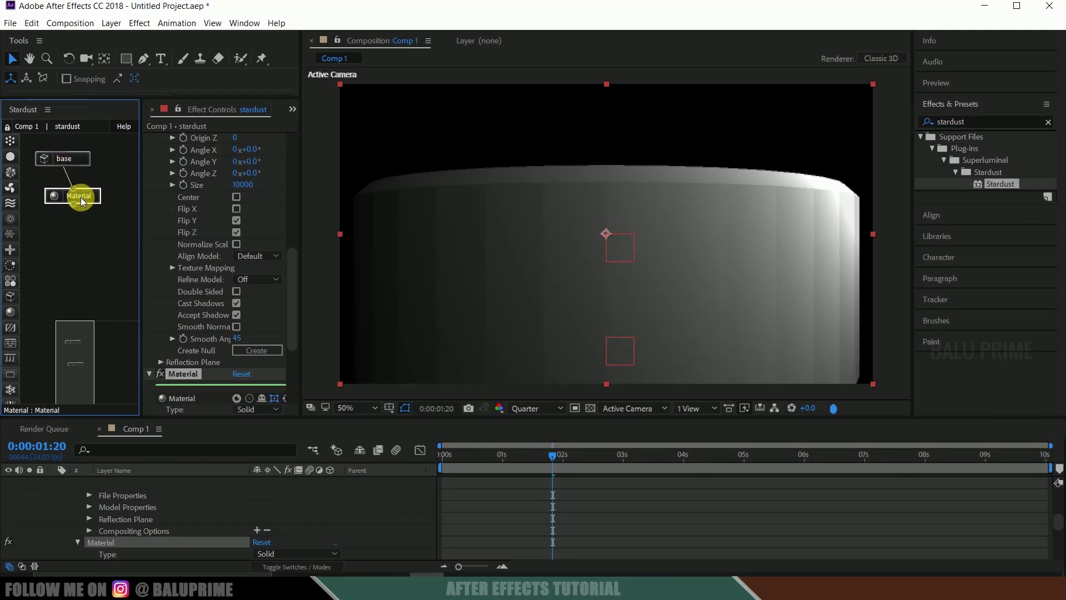
# - Set the Material node's Type to Transparent
pyautogui.scroll(-3, 187, 363)
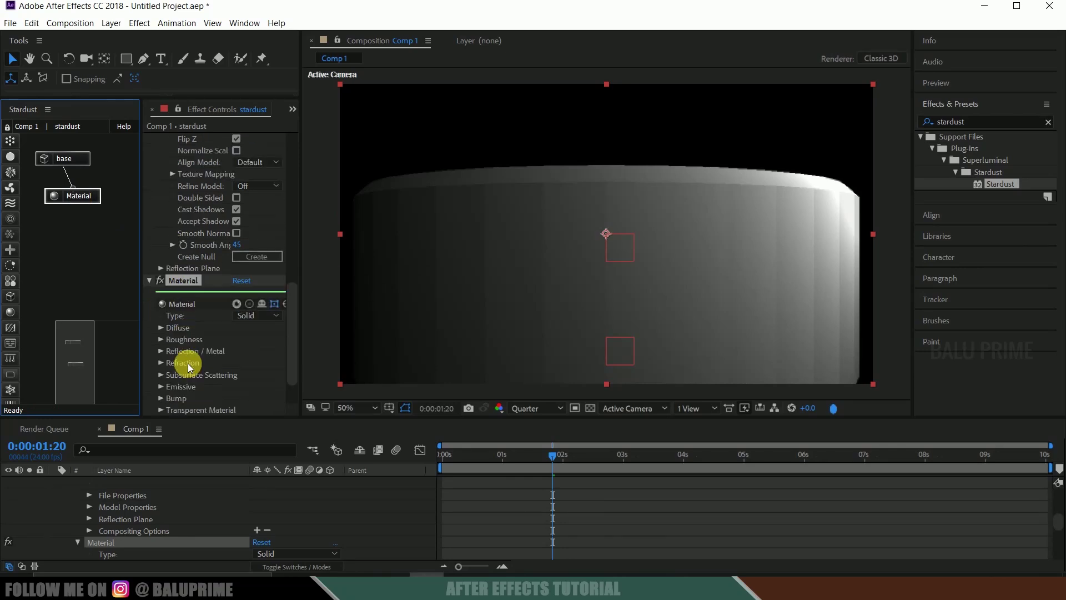
pyautogui.click(255, 315)
pyautogui.click(278, 341)
# - Set both Opacity and Opacity Front to 50 in the Material node's Transparent Material settings
pyautogui.scroll(-2, 238, 351)
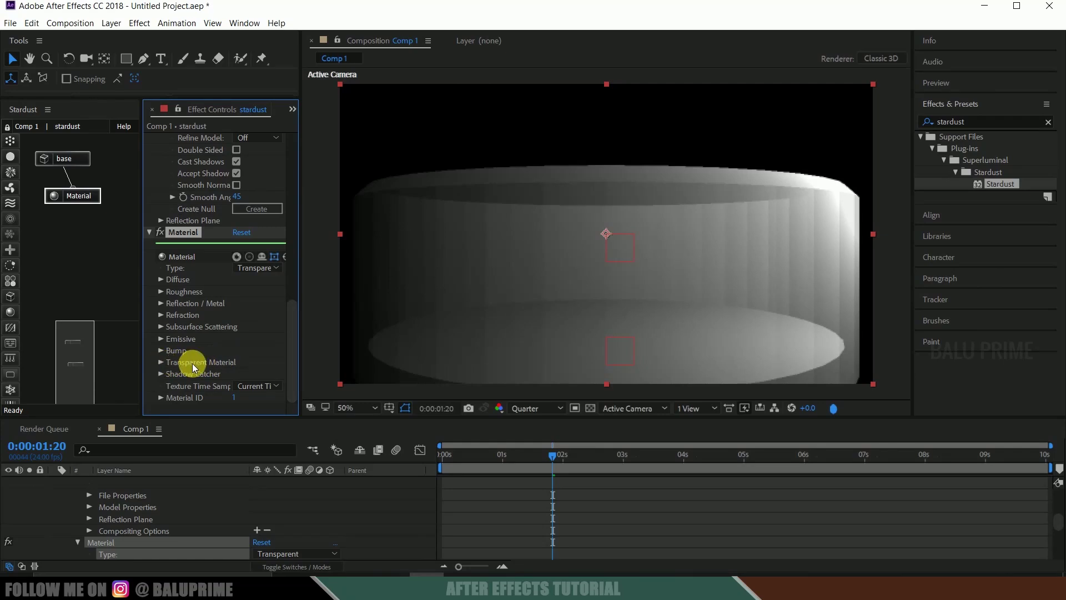
pyautogui.click(161, 362)
pyautogui.click(240, 374)
pyautogui.write('50')
pyautogui.press('Return')
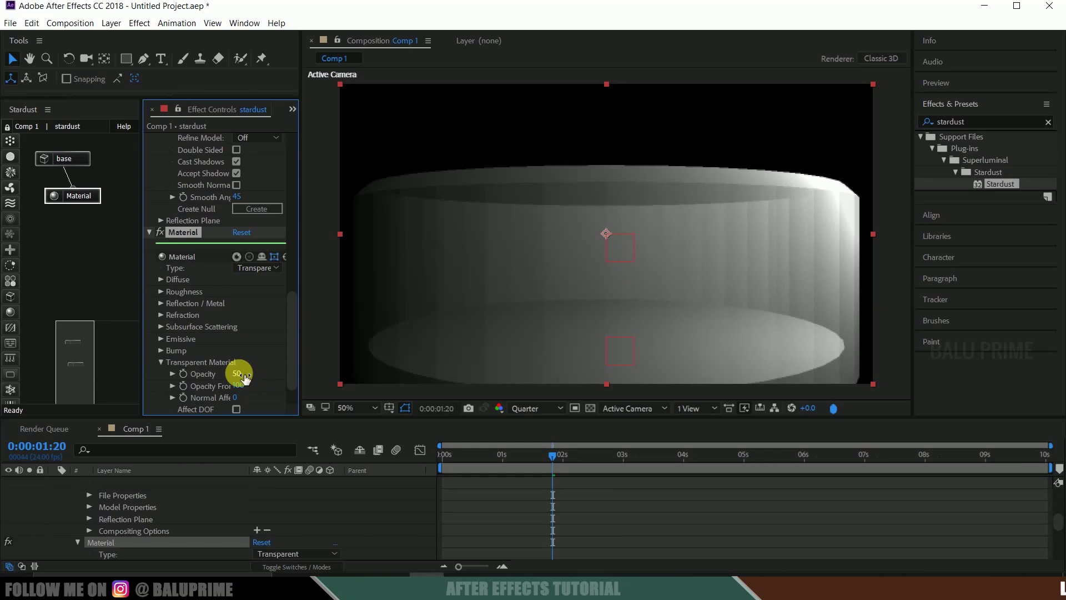
pyautogui.click(238, 385)
pyautogui.write('50')
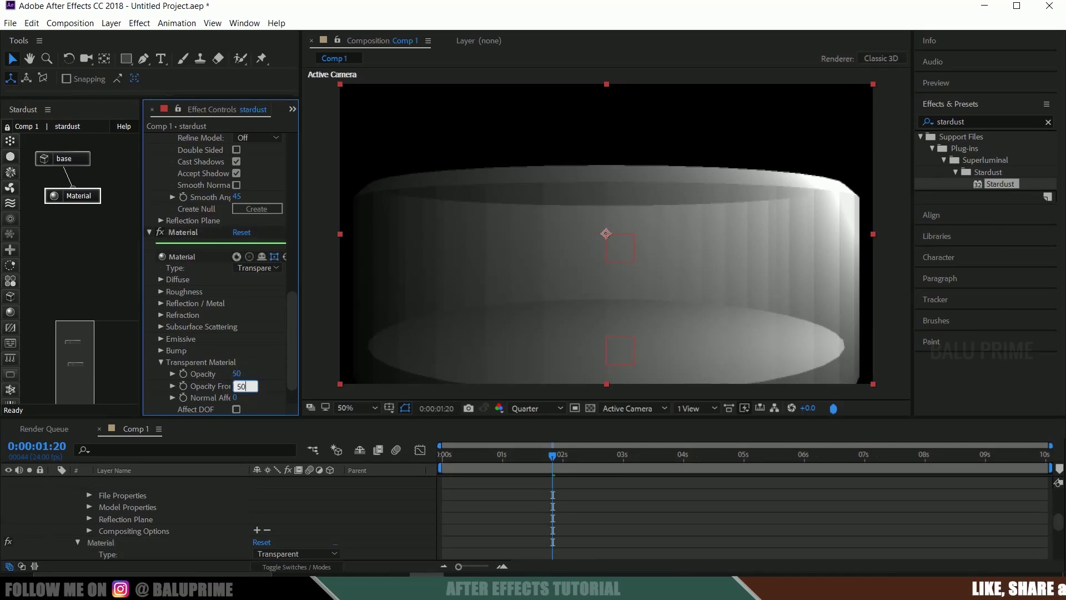
pyautogui.press('Return')
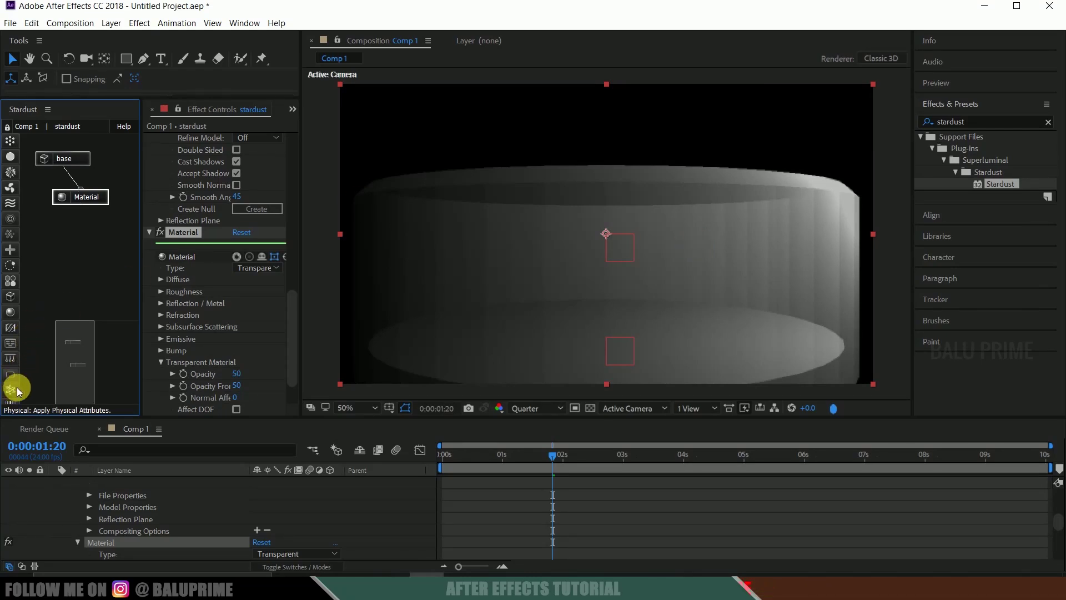
# - Add a Physical node beneath the base model, connected to it, and widen the Stardust node graph area
pyautogui.moveTo(14, 390); pyautogui.dragTo(28, 195)
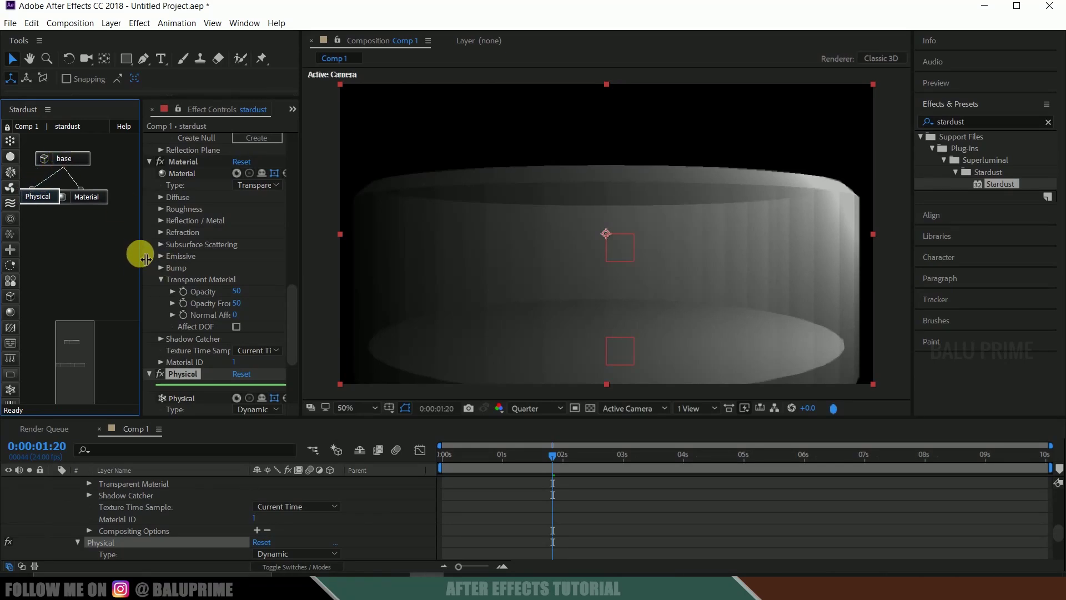
pyautogui.moveTo(138, 252); pyautogui.dragTo(167, 253)
pyautogui.click(108, 333)
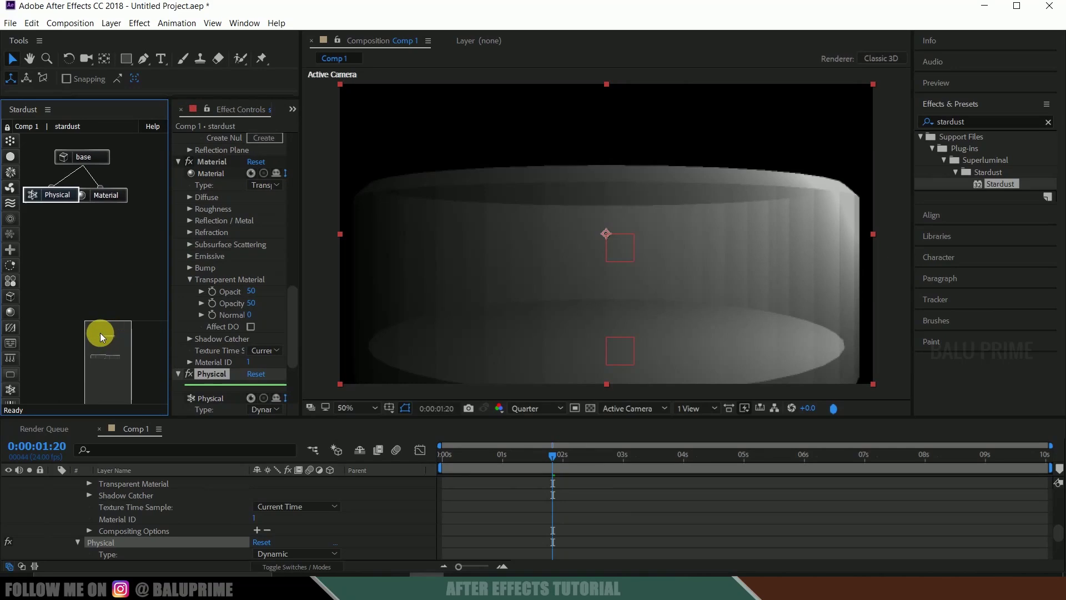
# - Set the Physical node's Type to Kinematic and its Simulate Using option to Model
pyautogui.click(118, 232)
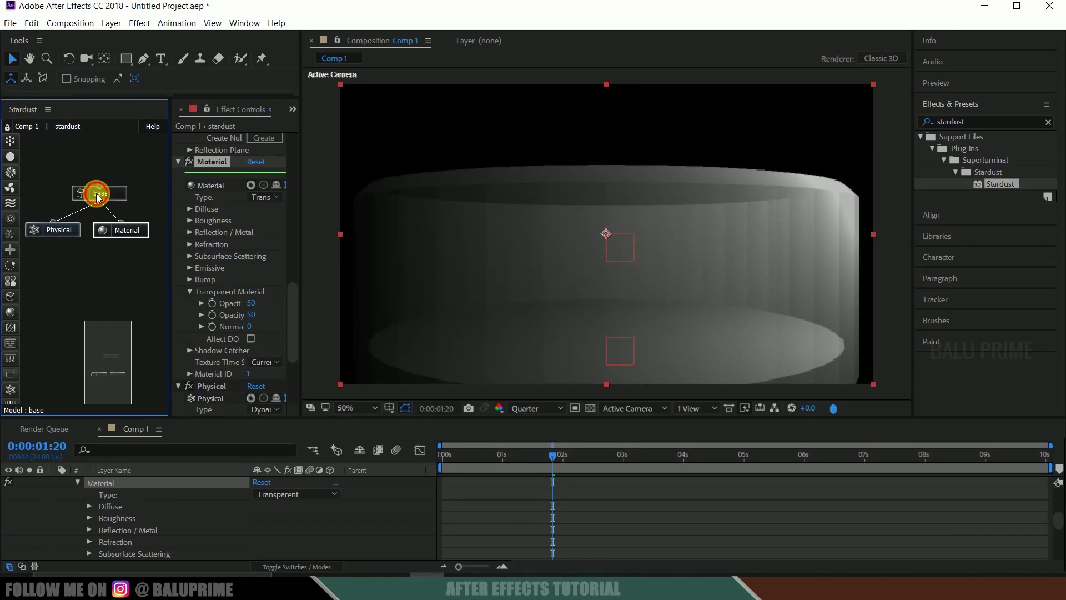
pyautogui.click(96, 193)
pyautogui.click(116, 231)
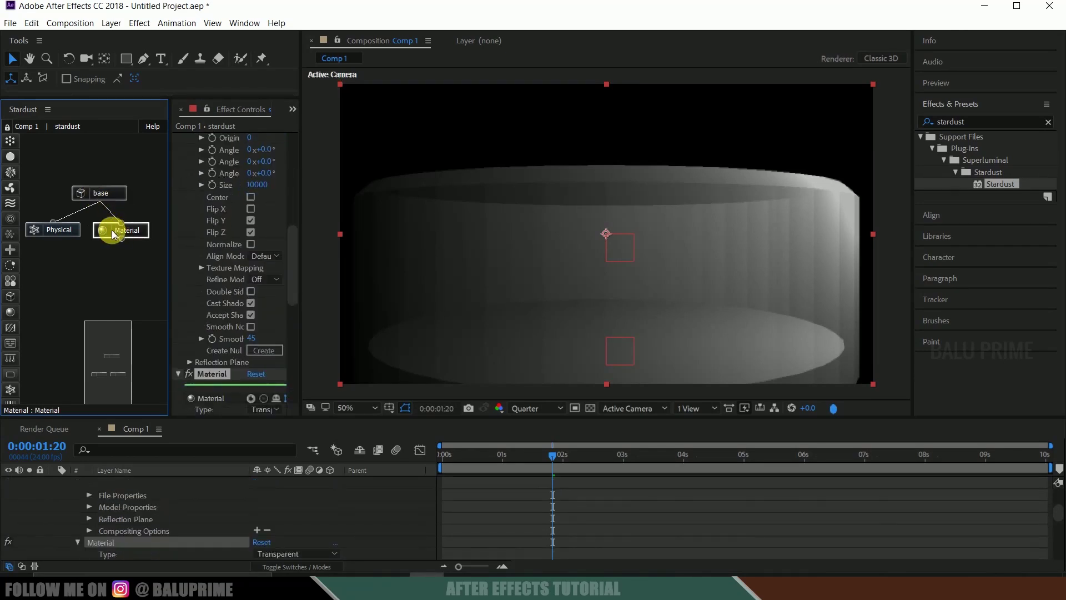
pyautogui.click(68, 229)
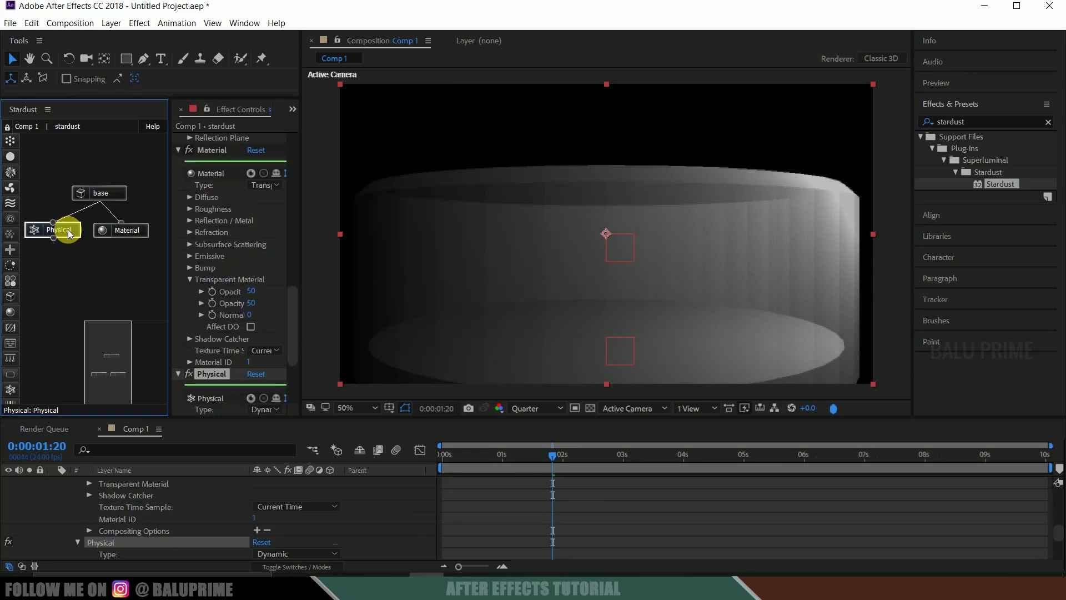
pyautogui.scroll(-3, 196, 334)
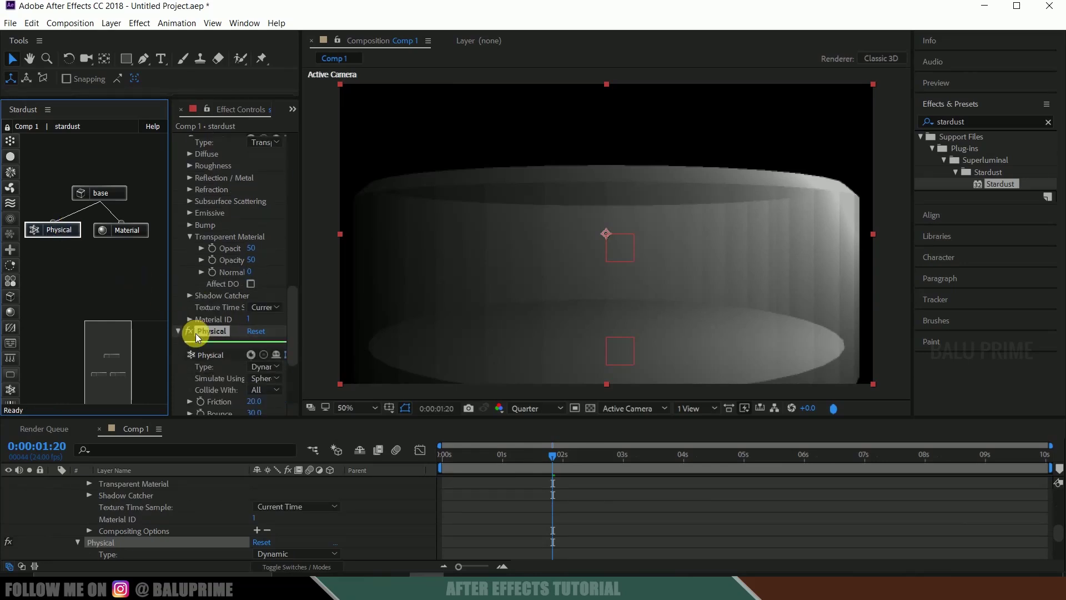
pyautogui.moveTo(303, 313); pyautogui.dragTo(348, 315)
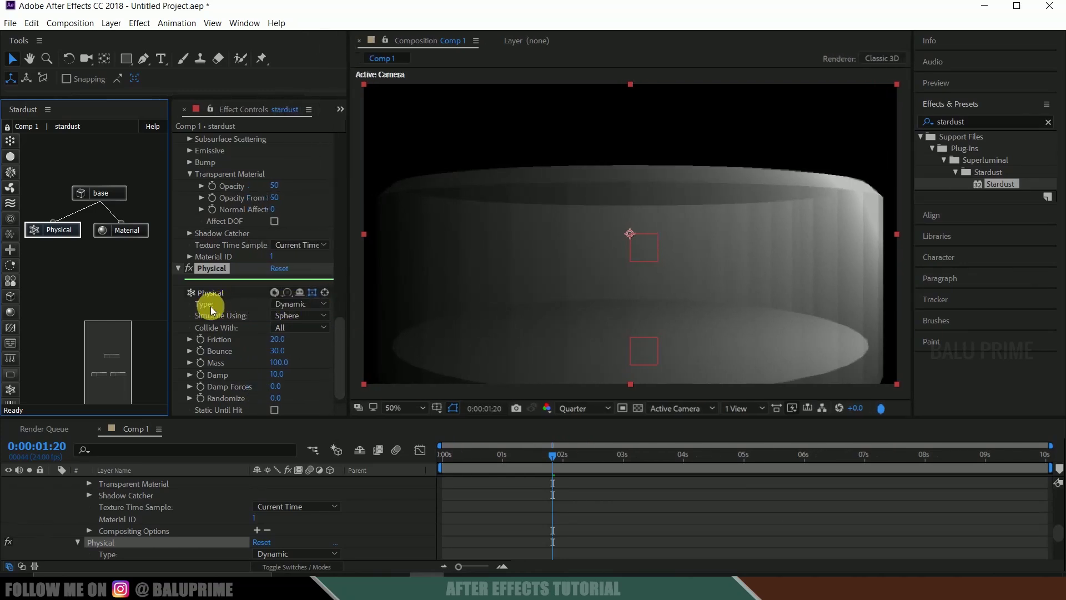
pyautogui.click(281, 307)
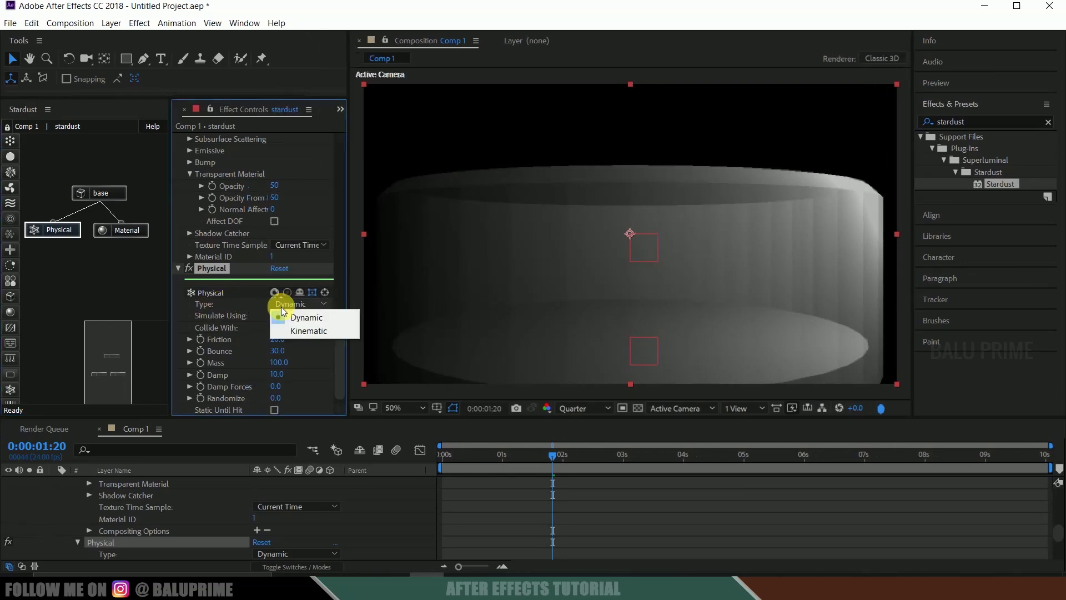
pyautogui.click(301, 331)
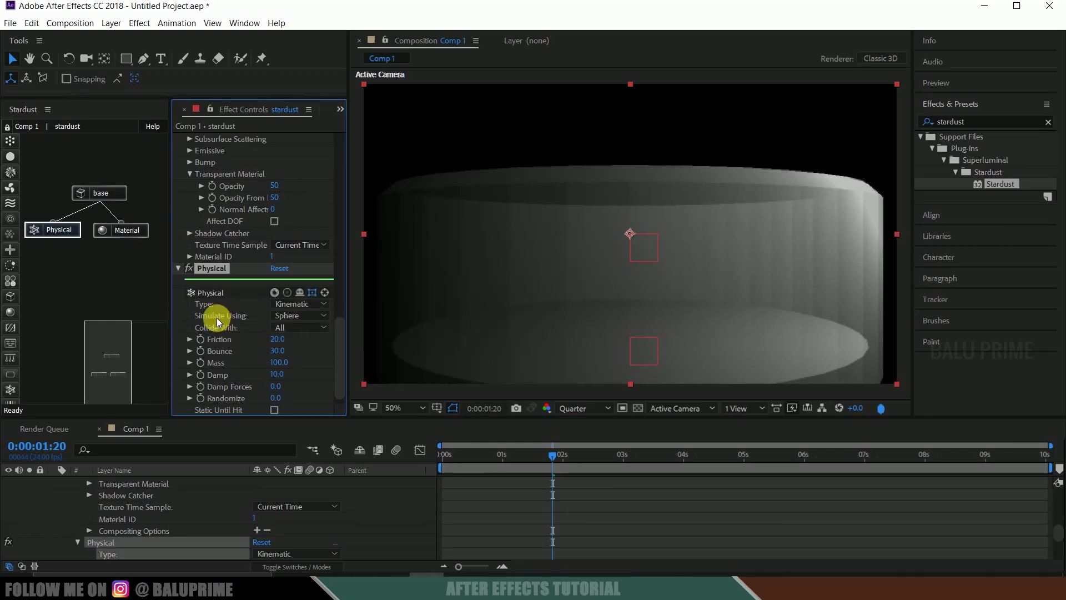
pyautogui.click(298, 316)
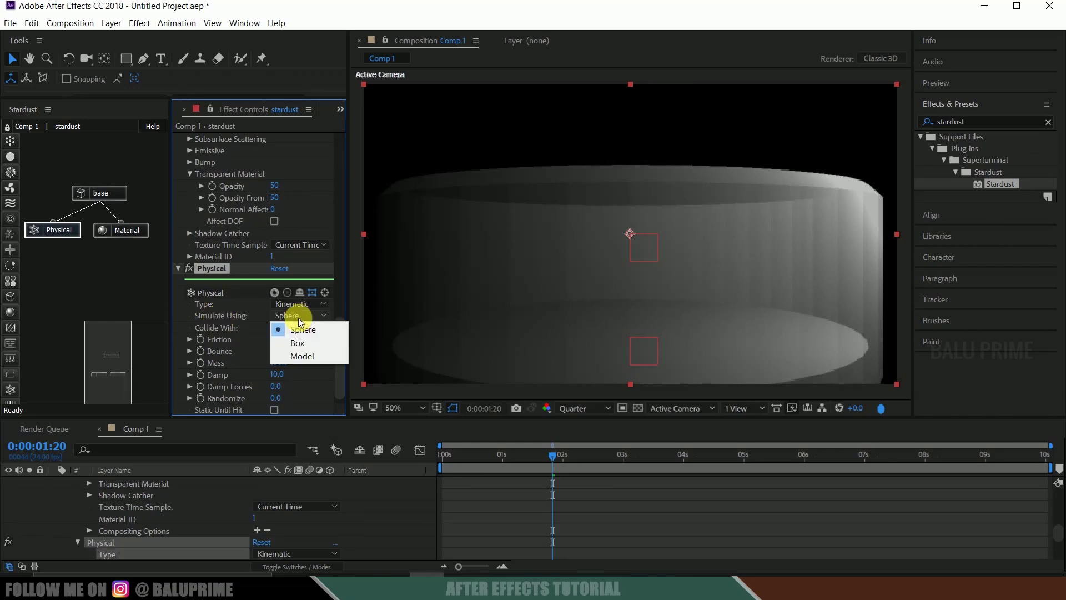
pyautogui.click(307, 354)
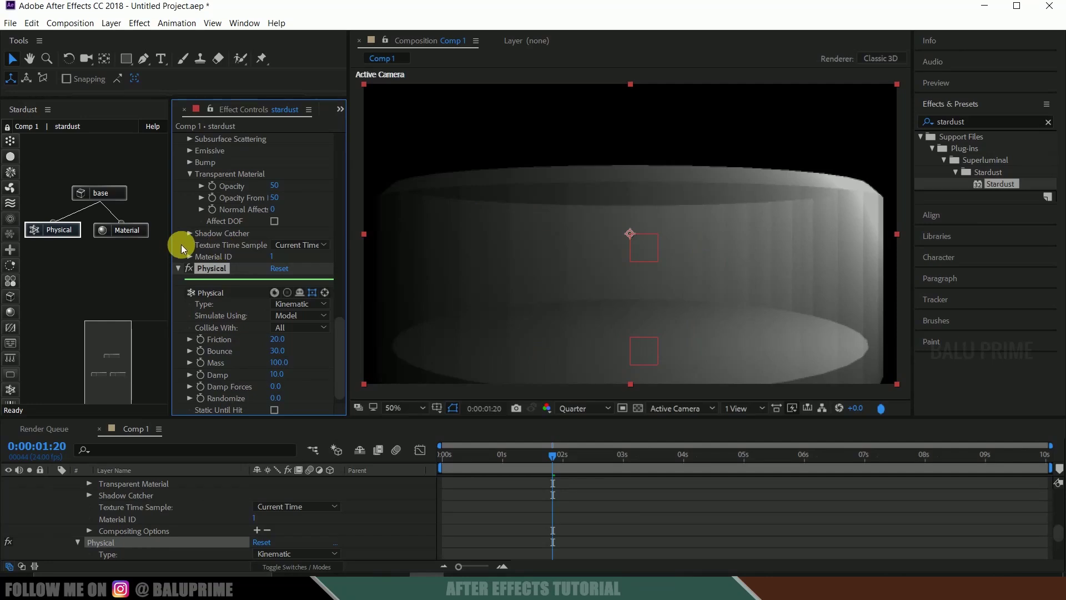
# - Move the base node group aside in the node graph, and add an Emitter node with a Particle node connected beneath it
pyautogui.moveTo(172, 245); pyautogui.dragTo(205, 256)
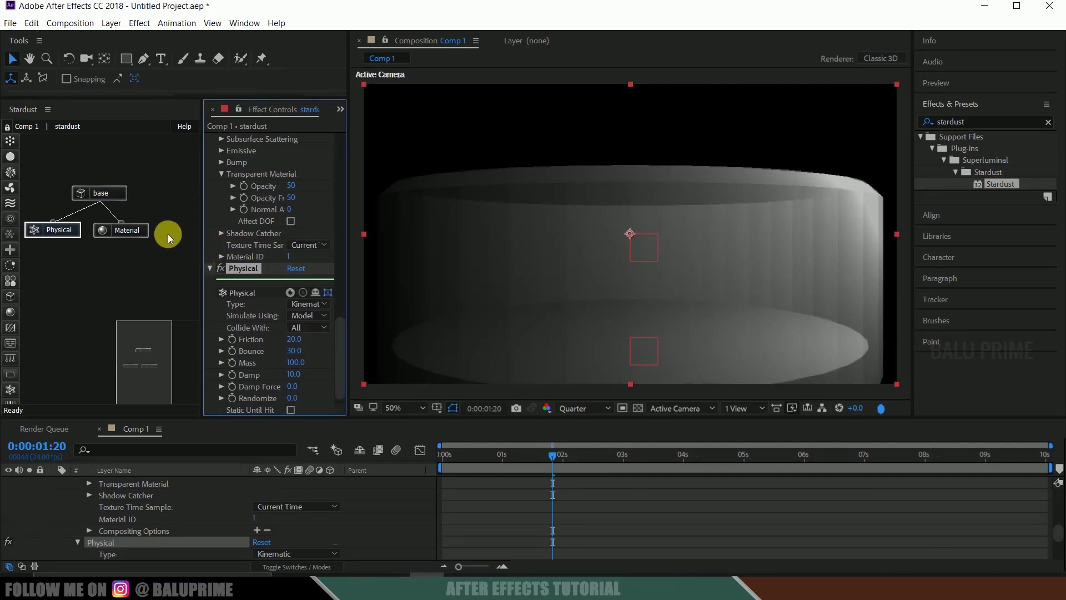
pyautogui.moveTo(128, 229); pyautogui.dragTo(40, 164)
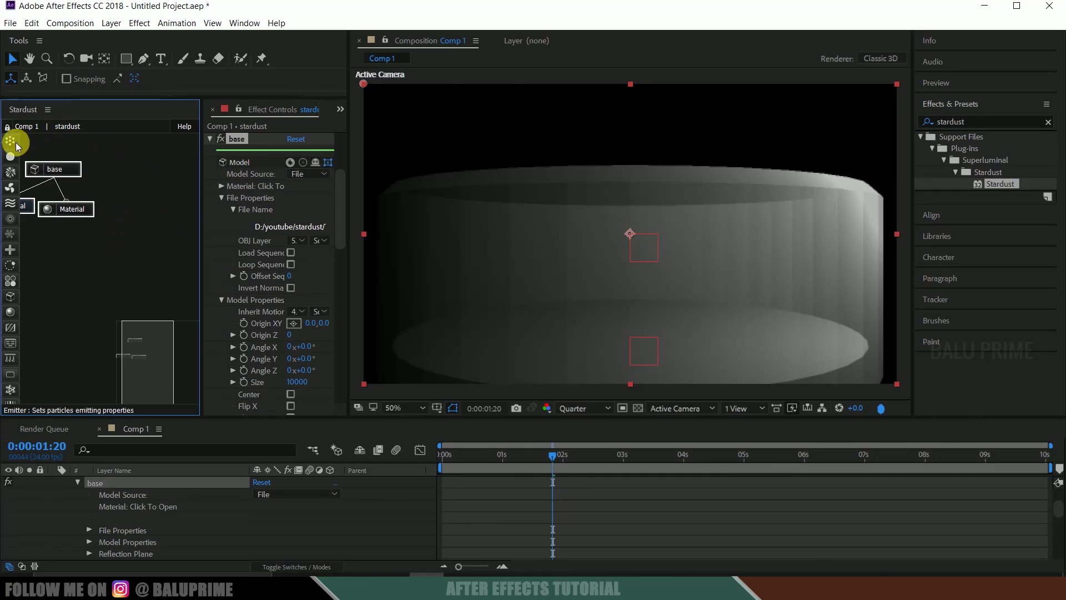
pyautogui.moveTo(11, 144); pyautogui.dragTo(166, 170)
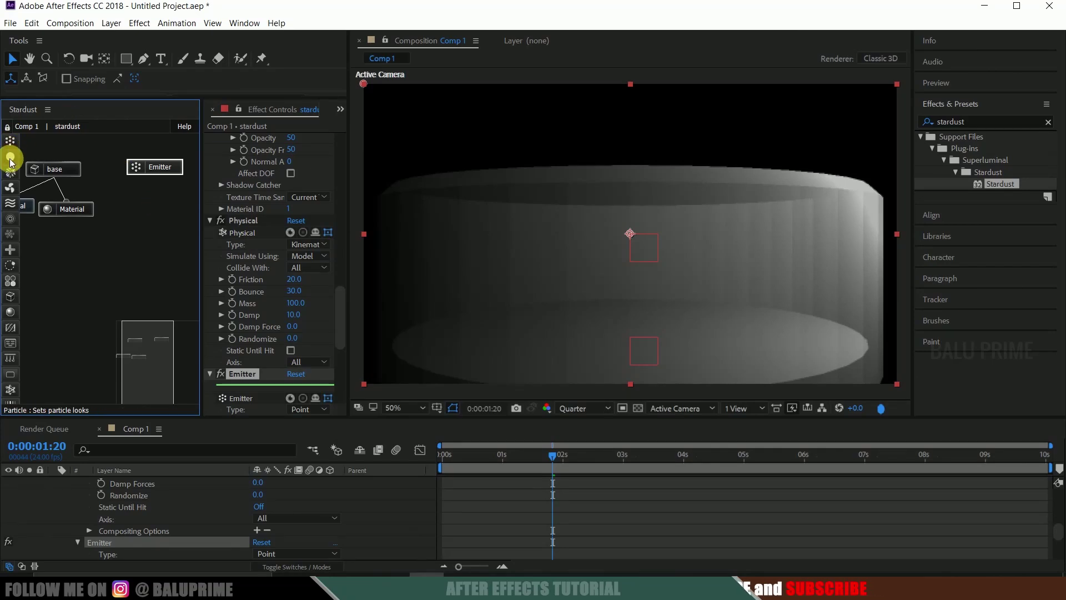
pyautogui.moveTo(11, 161); pyautogui.dragTo(146, 199)
pyautogui.moveTo(157, 177); pyautogui.dragTo(165, 205)
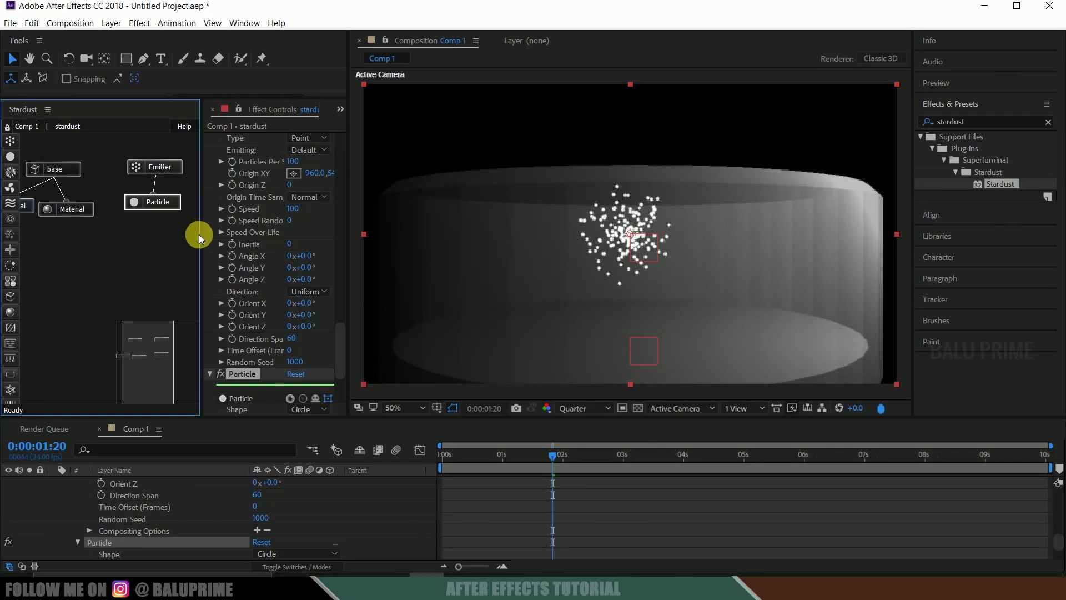
# - Add a Model node below the Particle node, connected to it, and align the Particle node under the Emitter
pyautogui.moveTo(200, 234); pyautogui.dragTo(225, 238)
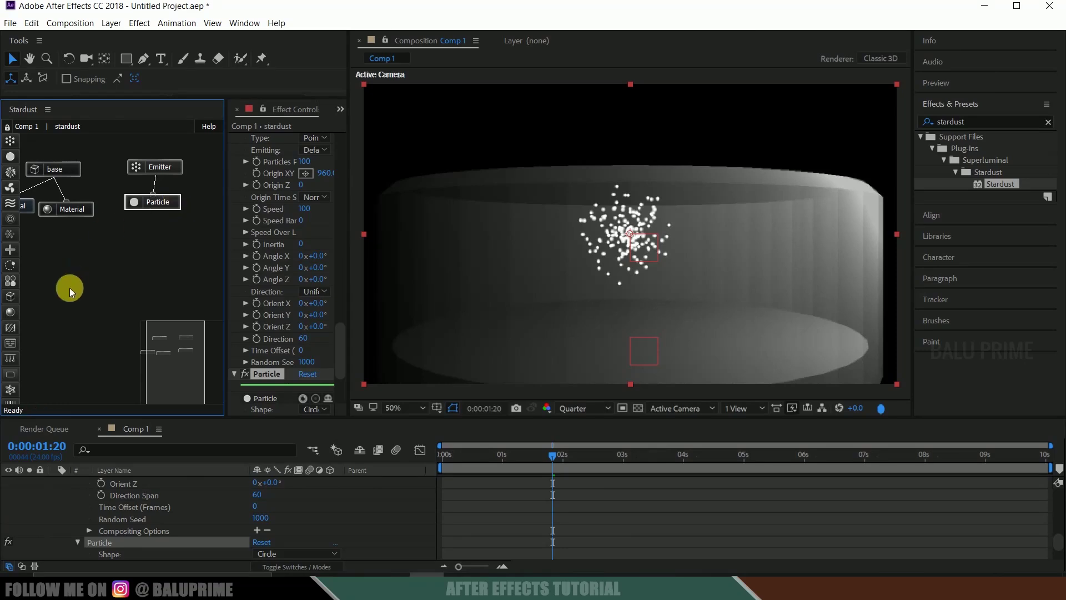
pyautogui.moveTo(10, 296); pyautogui.dragTo(184, 238)
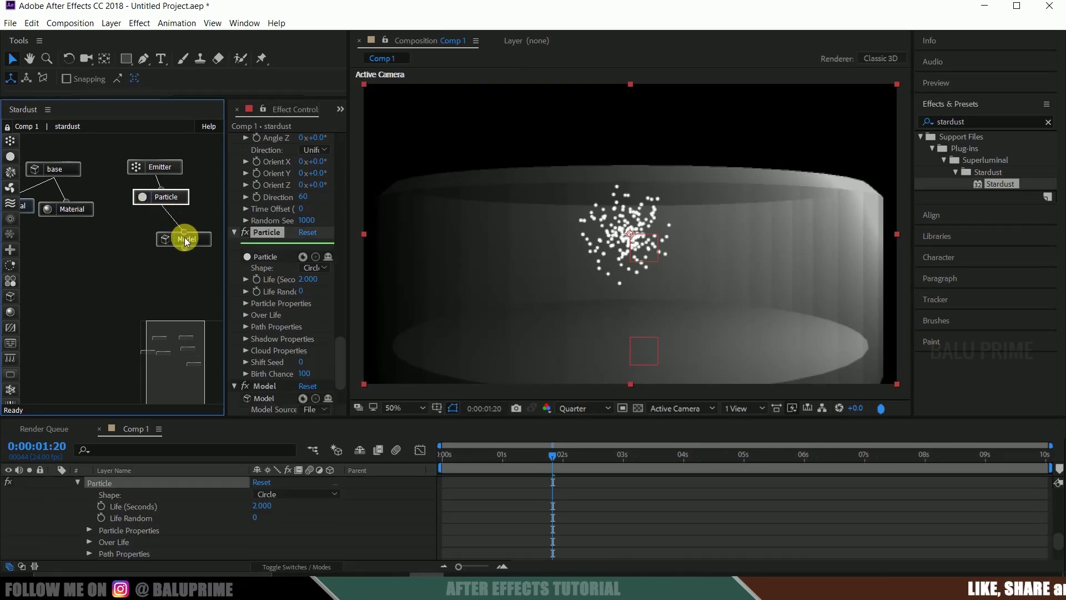
pyautogui.click(185, 238)
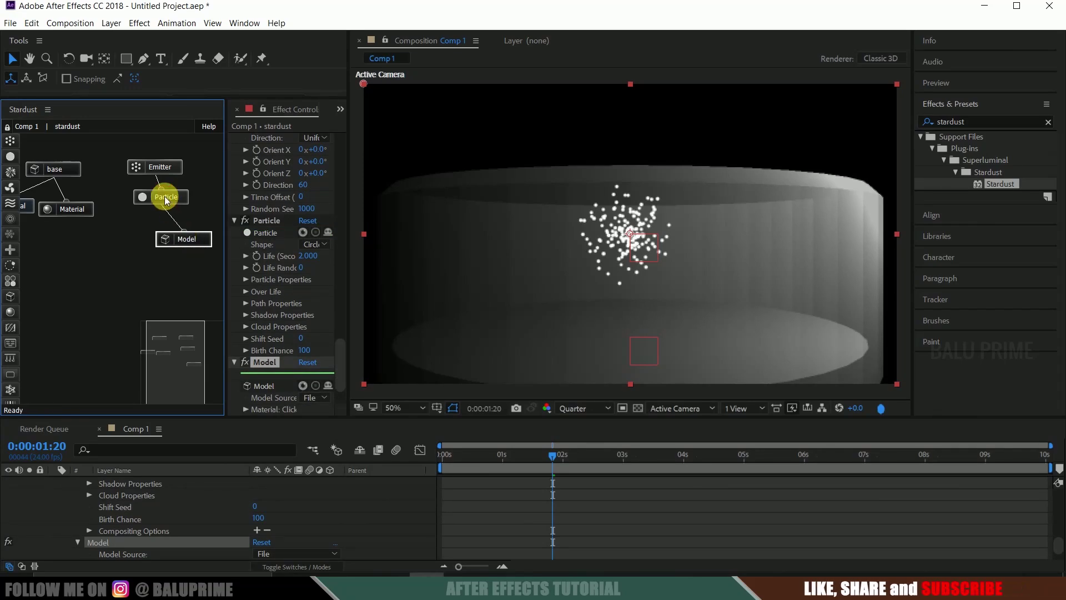
pyautogui.moveTo(166, 199); pyautogui.dragTo(163, 195)
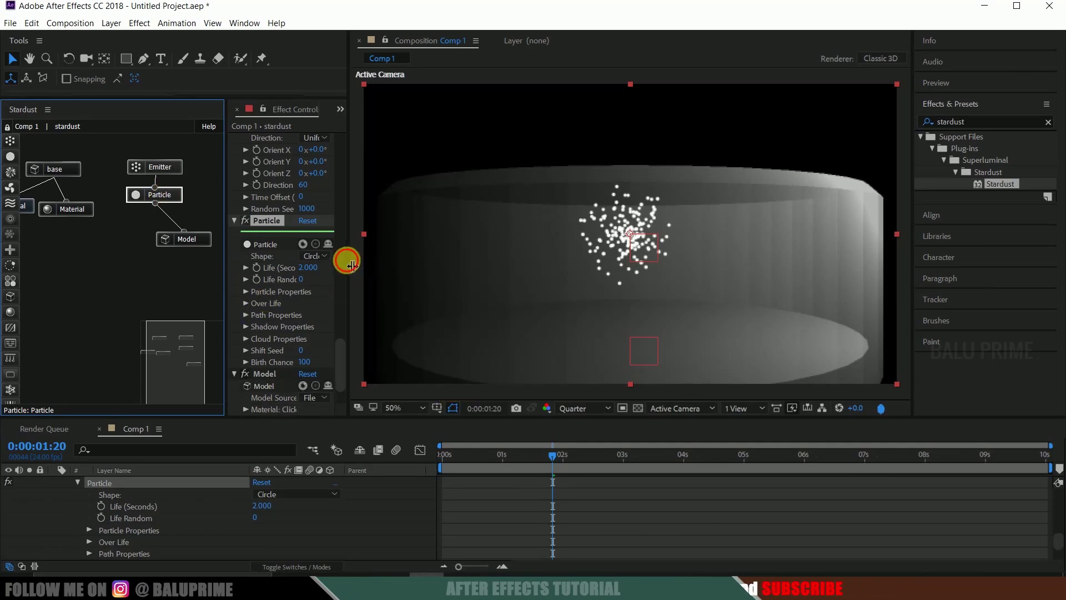
# - Set the Particle node's Shape to Model
pyautogui.moveTo(348, 262); pyautogui.dragTo(397, 261)
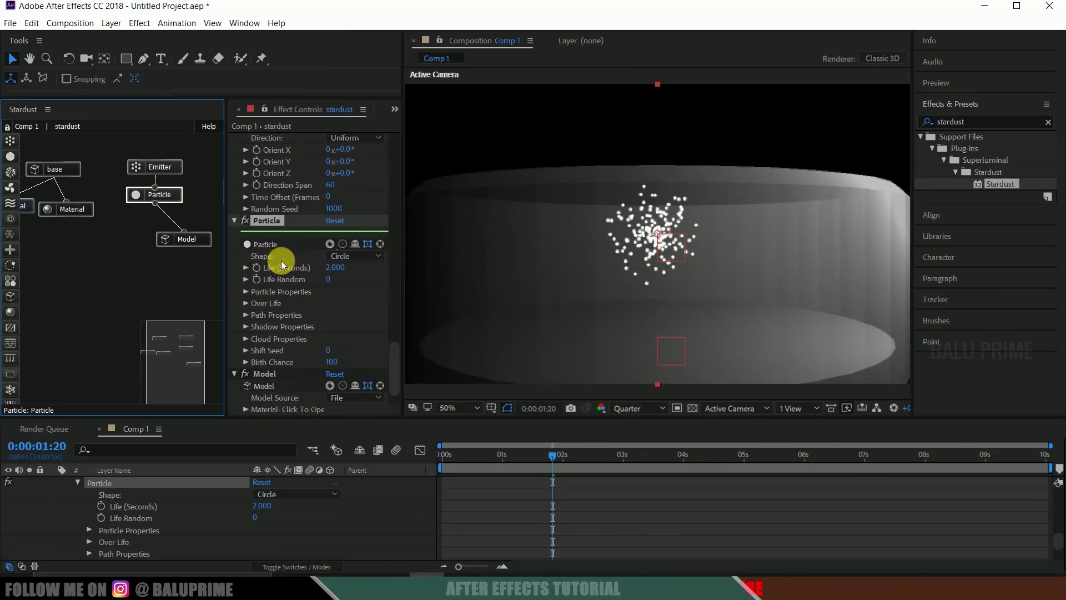
pyautogui.click(345, 255)
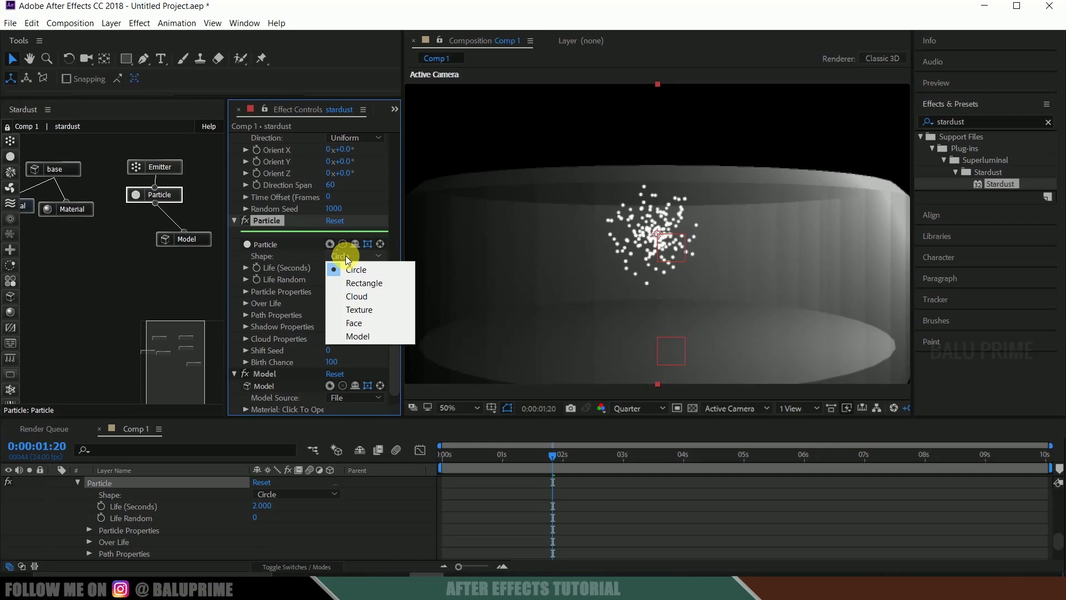
pyautogui.click(355, 336)
# - Set the particle Model node's Model Source to Primitive and its primitive Type to Sphere
pyautogui.click(183, 239)
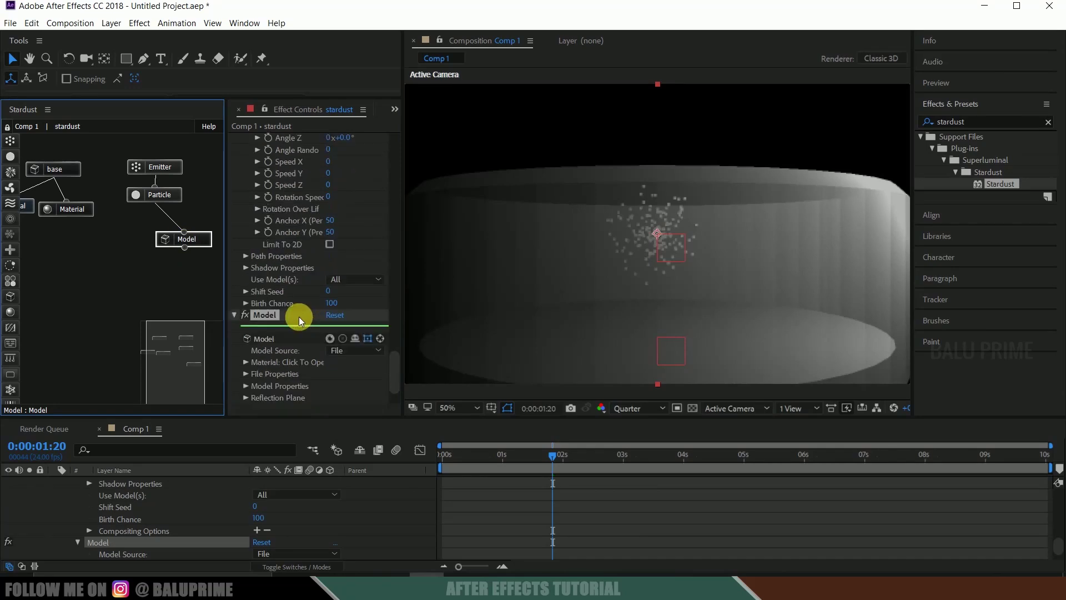
pyautogui.scroll(-1, 348, 346)
pyautogui.click(347, 347)
pyautogui.click(341, 338)
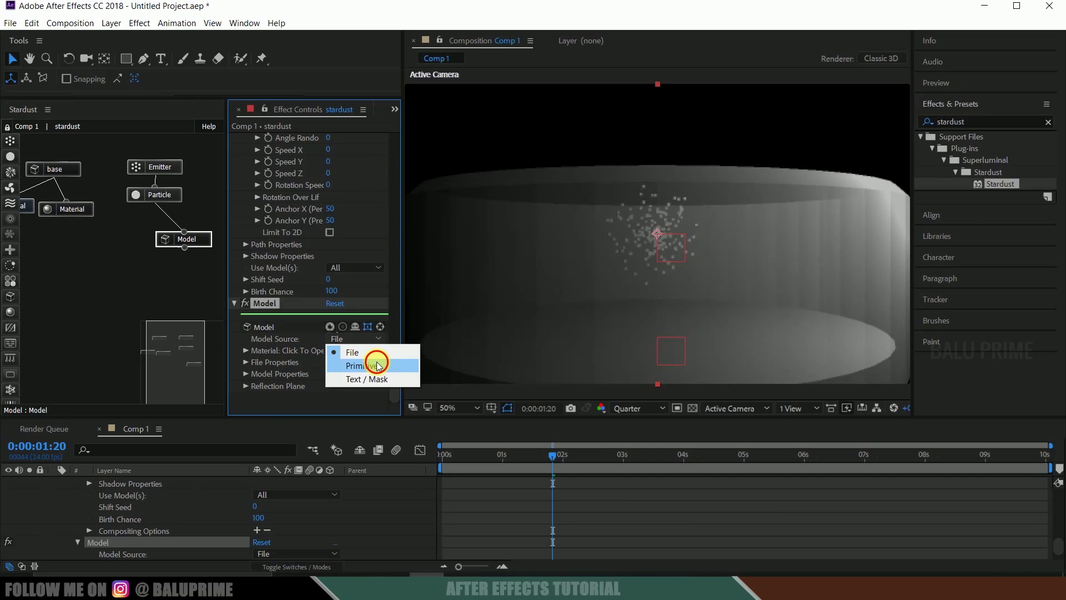
pyautogui.click(377, 364)
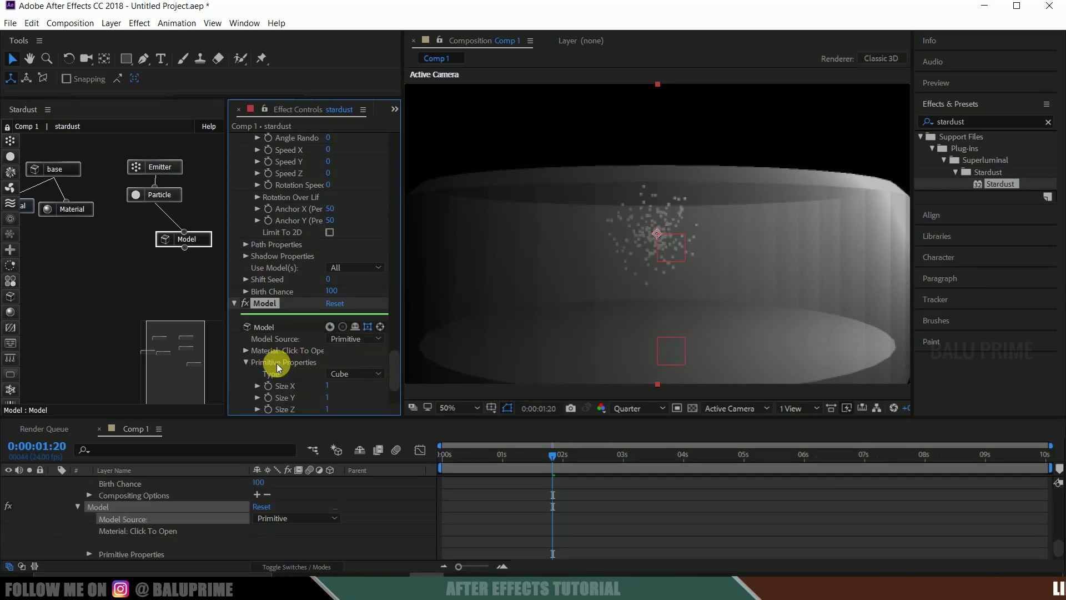
pyautogui.click(352, 372)
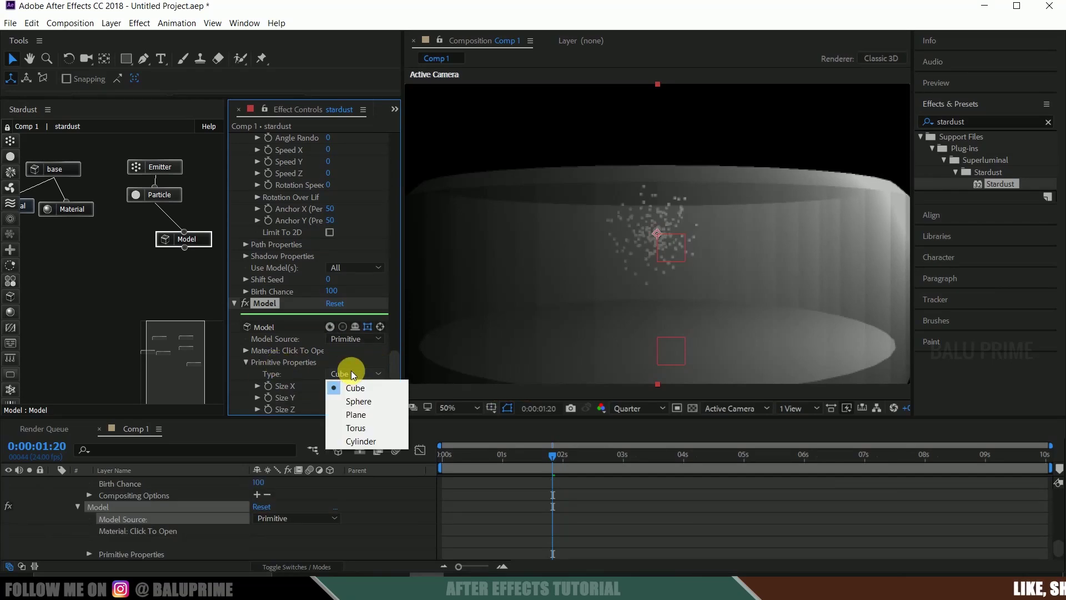
pyautogui.click(361, 402)
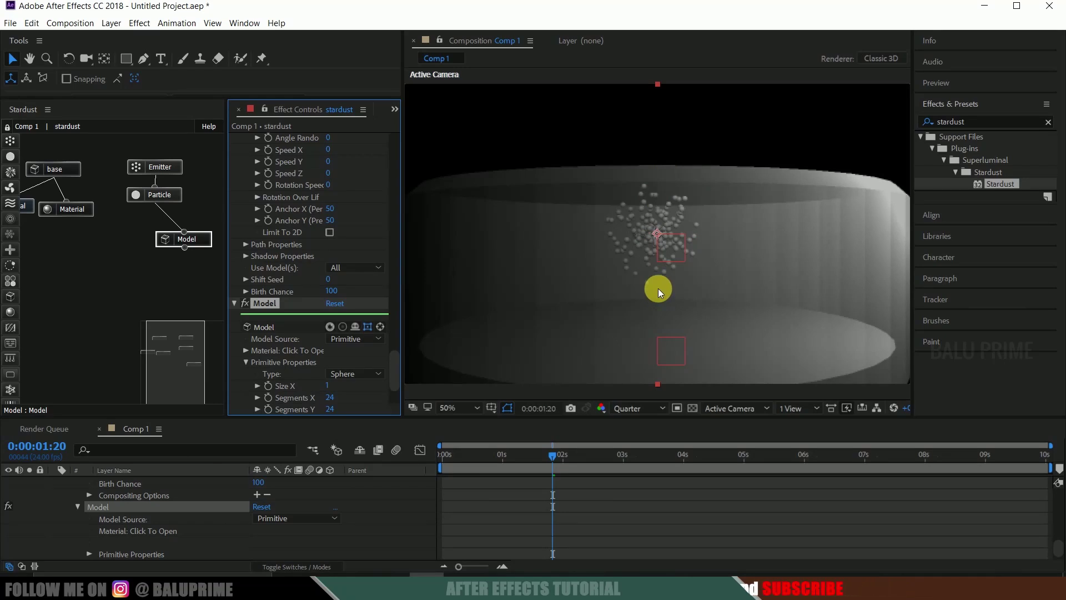
# - Set the Particle node's Life to 10 seconds and preview the animation
pyautogui.click(162, 195)
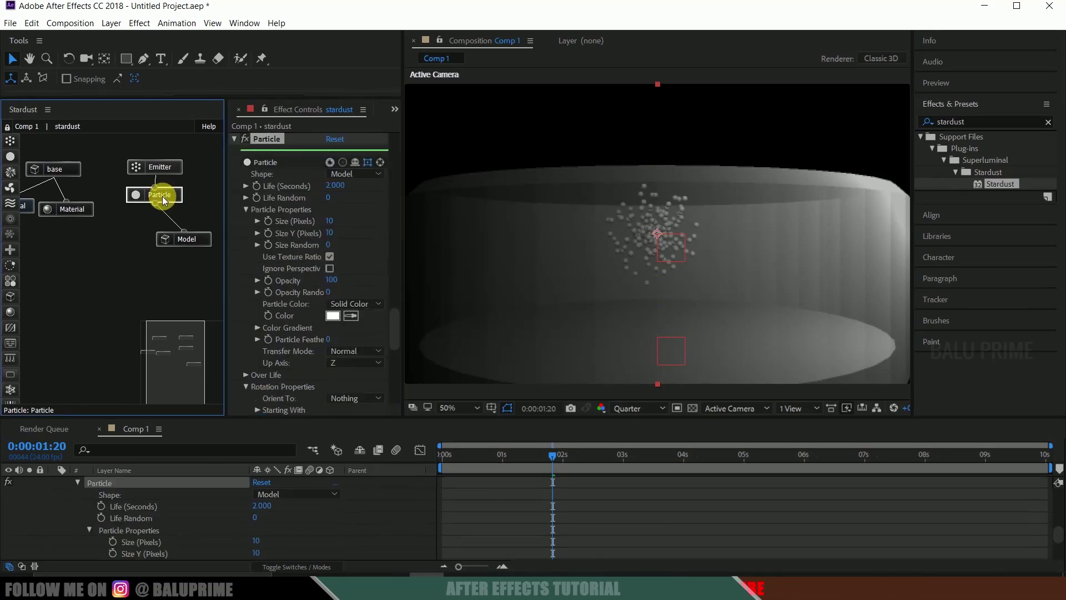
pyautogui.press('space')
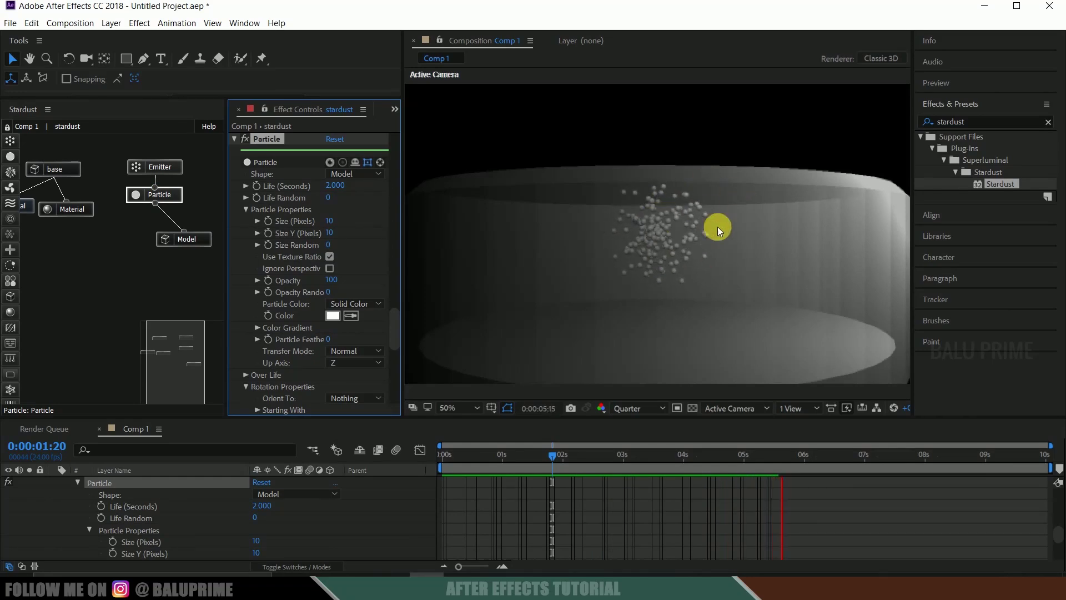
pyautogui.click(560, 454)
pyautogui.click(170, 195)
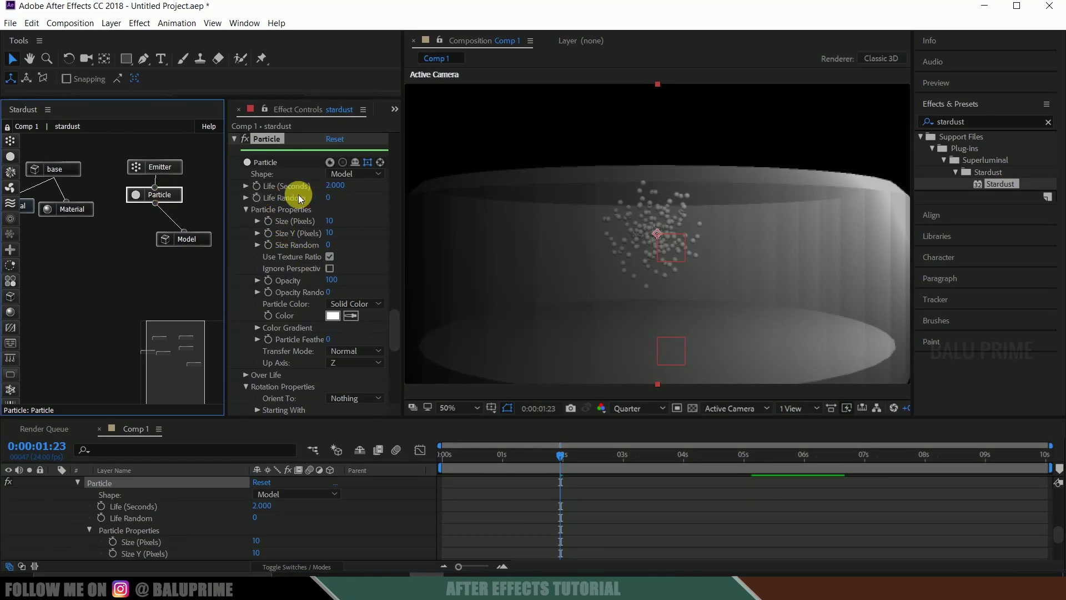
pyautogui.click(339, 188)
pyautogui.write('10')
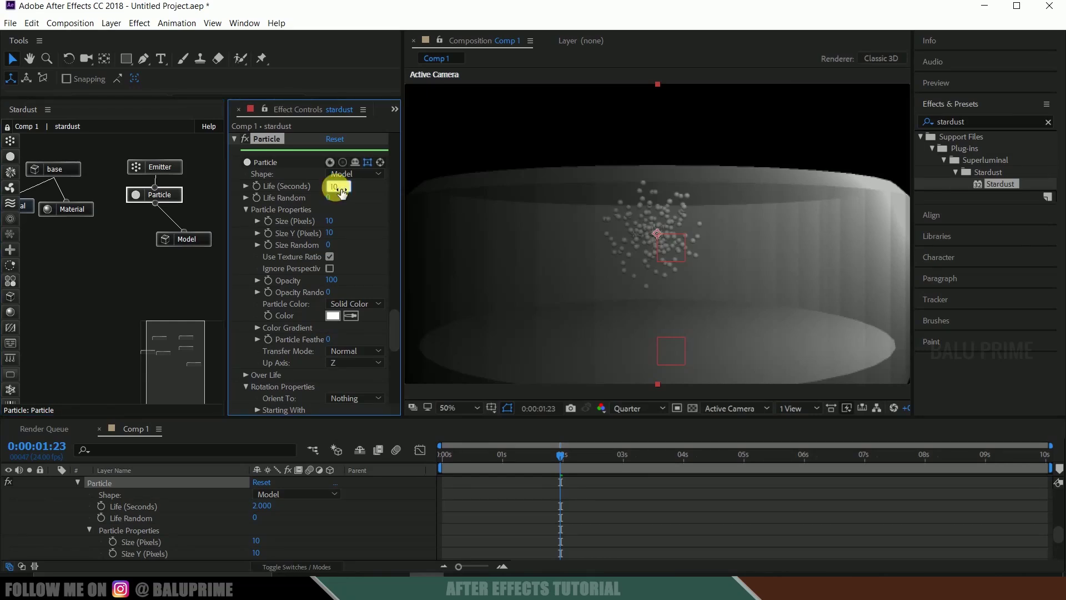
pyautogui.press('Return')
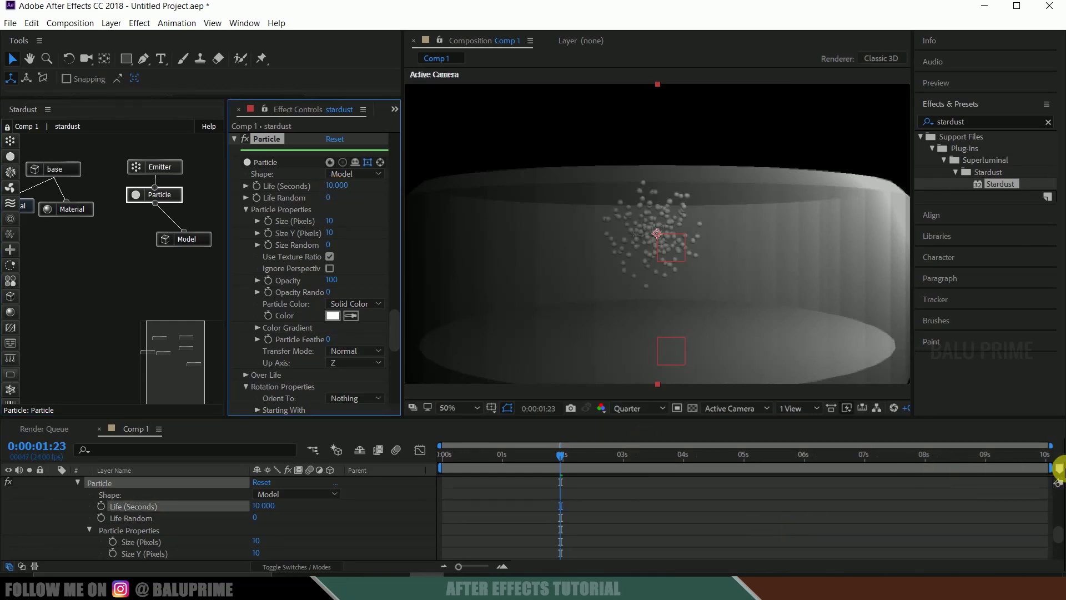
pyautogui.press('space')
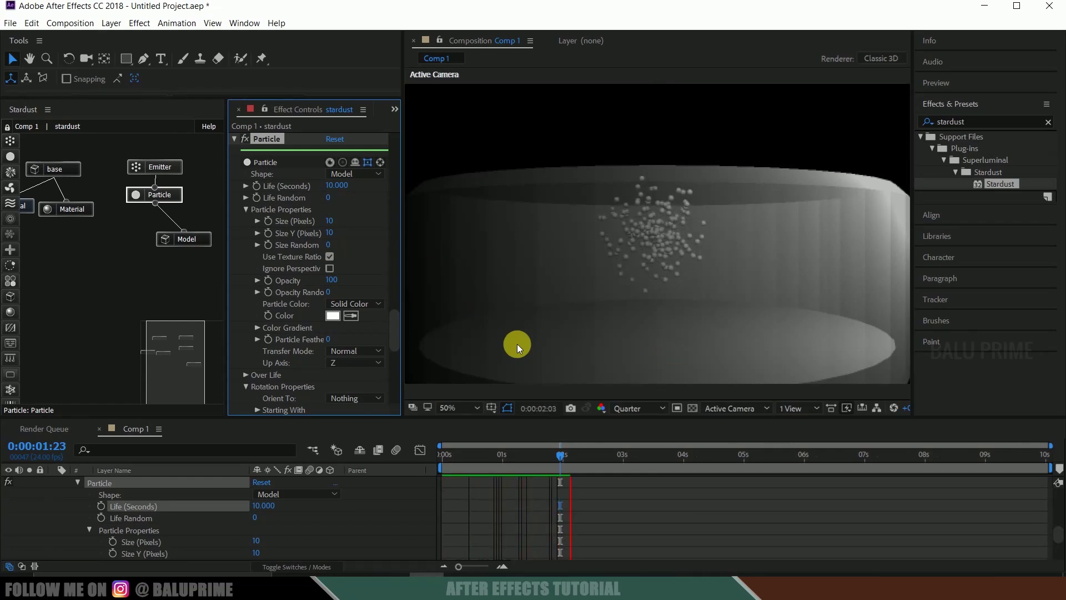
pyautogui.moveTo(560, 454); pyautogui.dragTo(570, 454)
pyautogui.press('space')
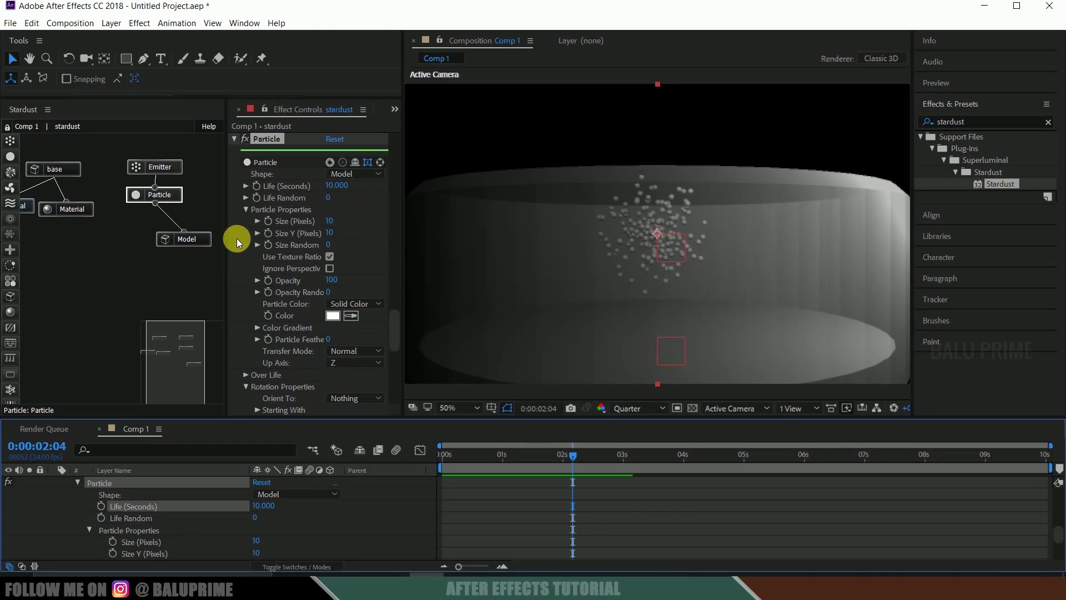
# - Set the Emitter node's Speed to 10 and preview the particle emission
pyautogui.scroll(-4, 305, 301)
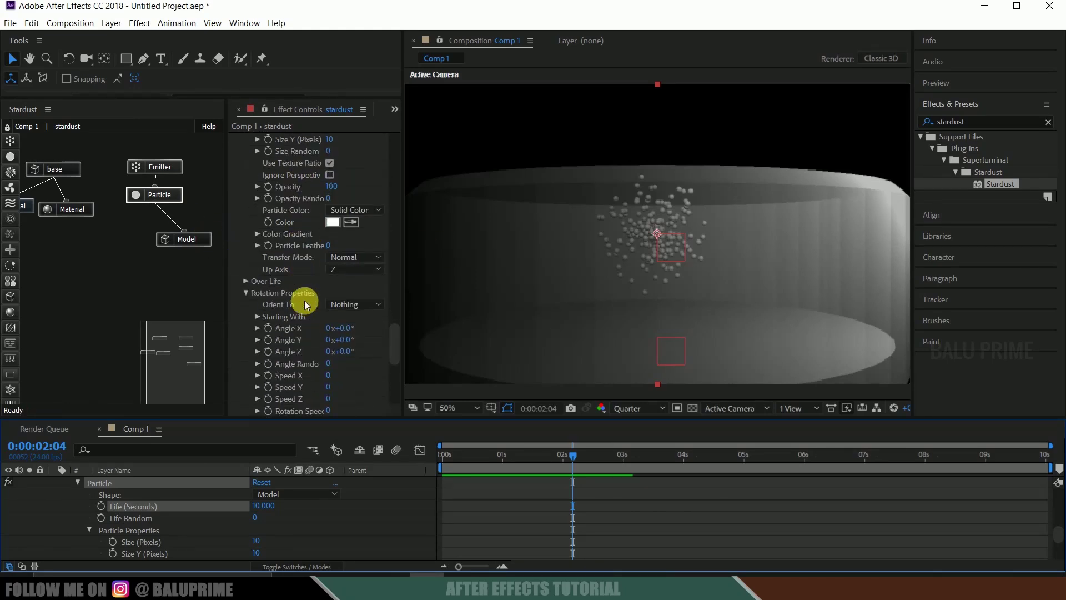
pyautogui.scroll(4, 275, 228)
pyautogui.click(166, 168)
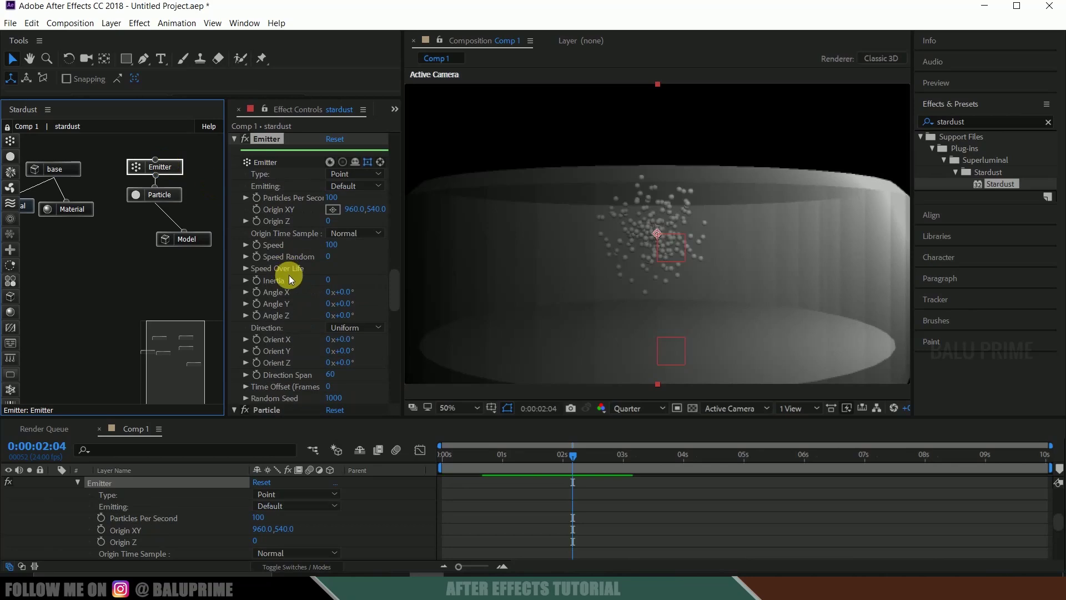
pyautogui.click(336, 245)
pyautogui.write('10')
pyautogui.press('Return')
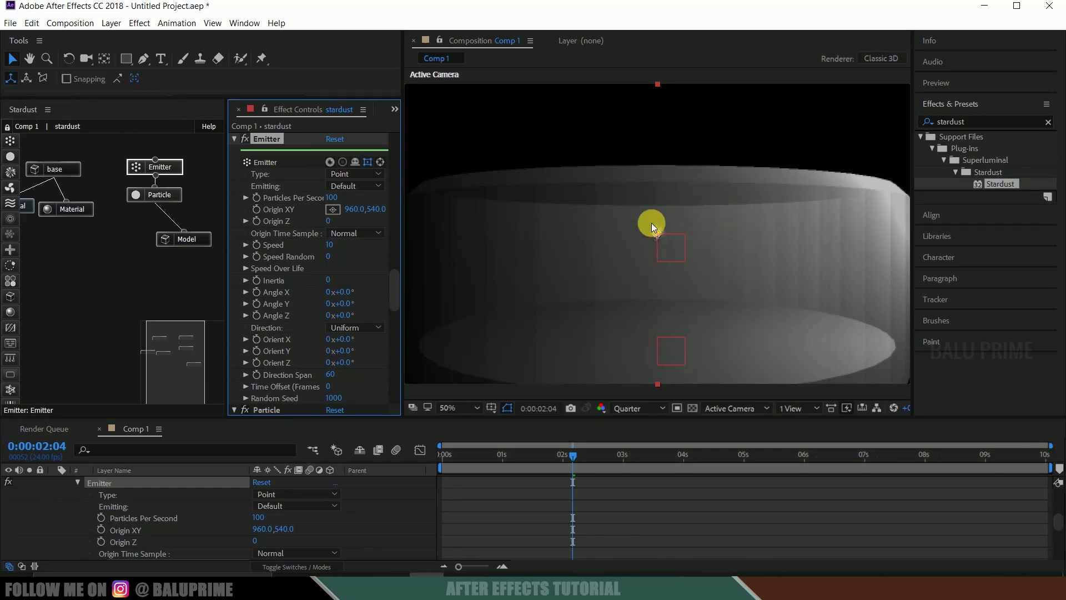
pyautogui.press('space')
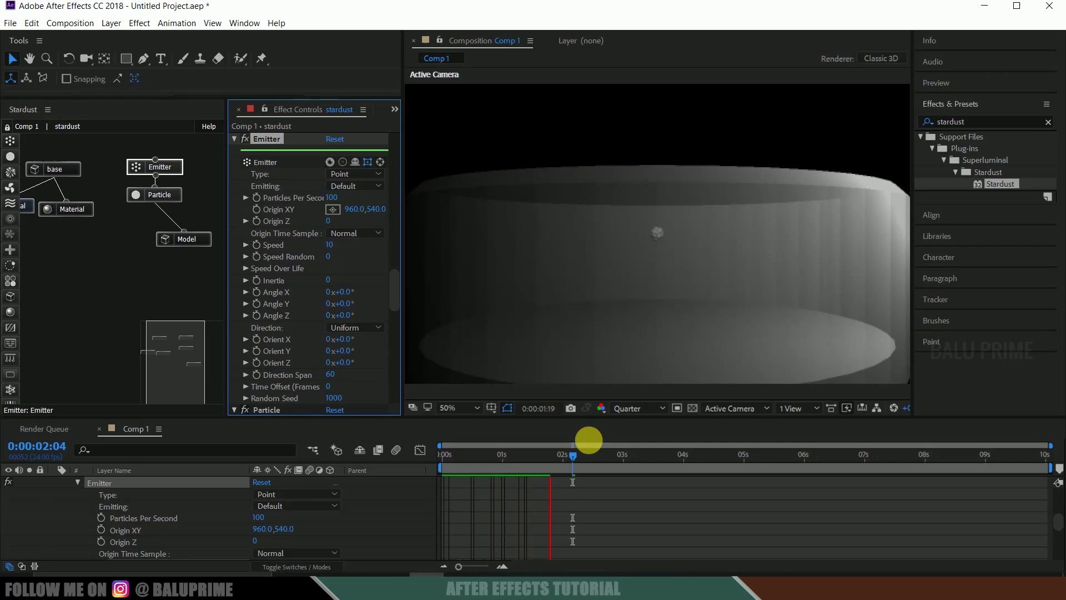
# - Set the Emitter node's Speed to 25 and preview the particle emission
pyautogui.click(571, 461)
pyautogui.click(333, 245)
pyautogui.write('20')
pyautogui.press('Return')
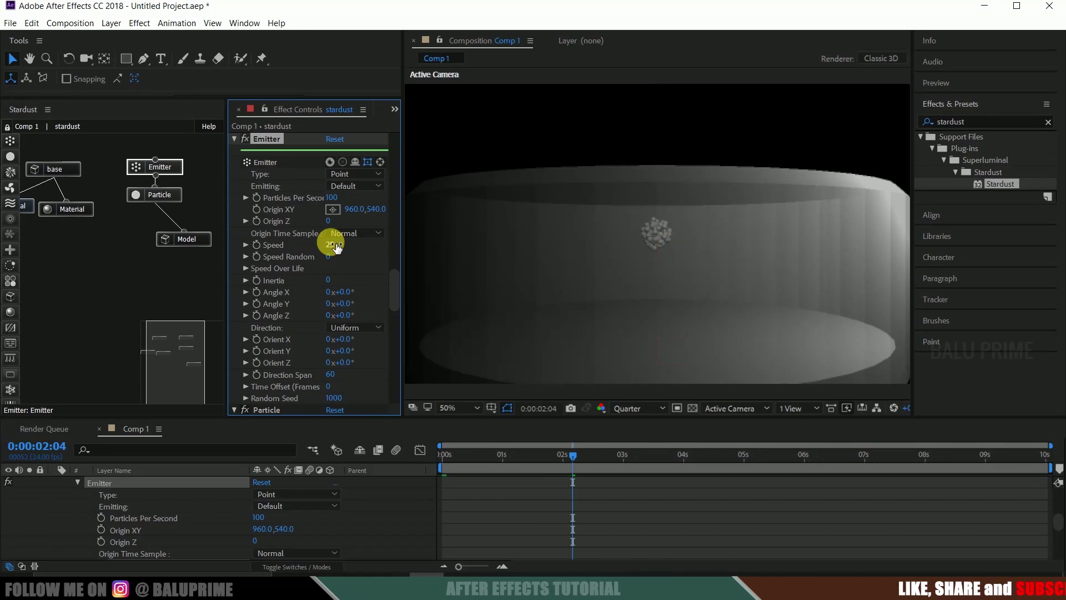
pyautogui.press('space')
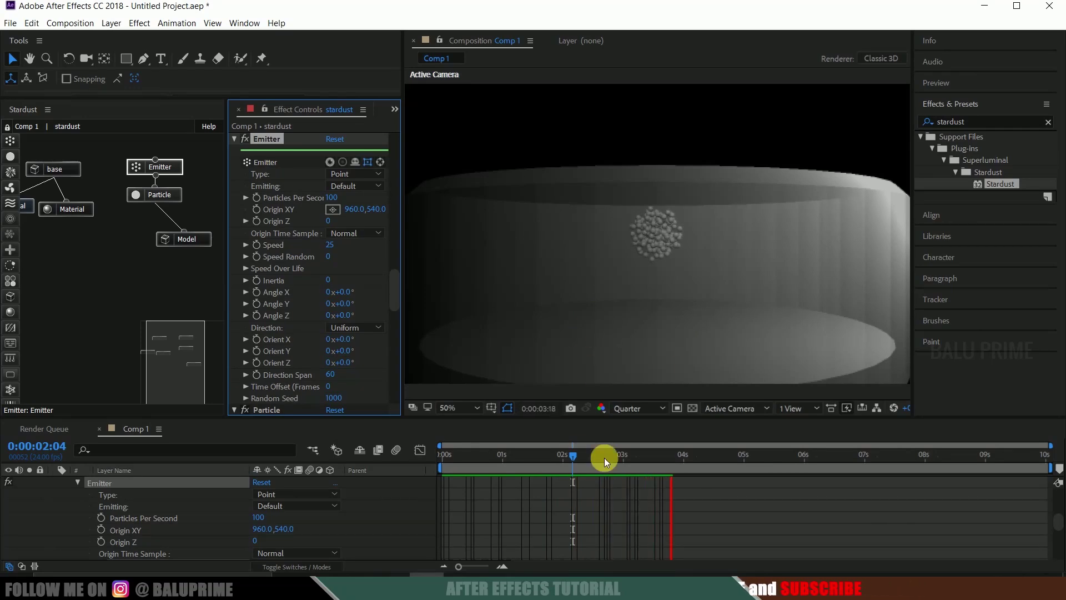
pyautogui.click(575, 454)
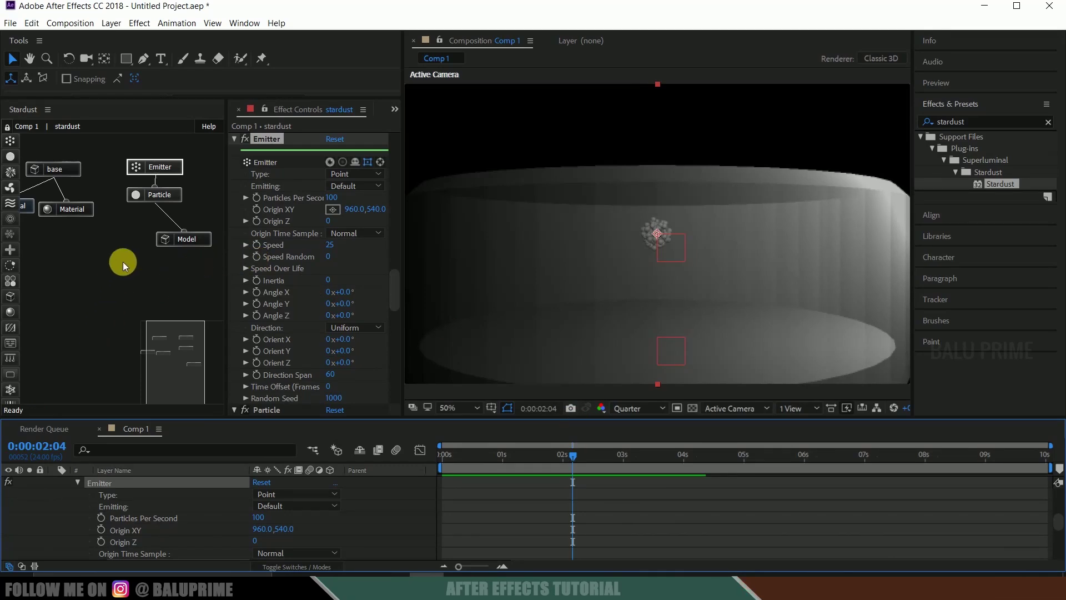
# - Add a Physical node and connect it beneath the emitter's Particle node
pyautogui.click(15, 389)
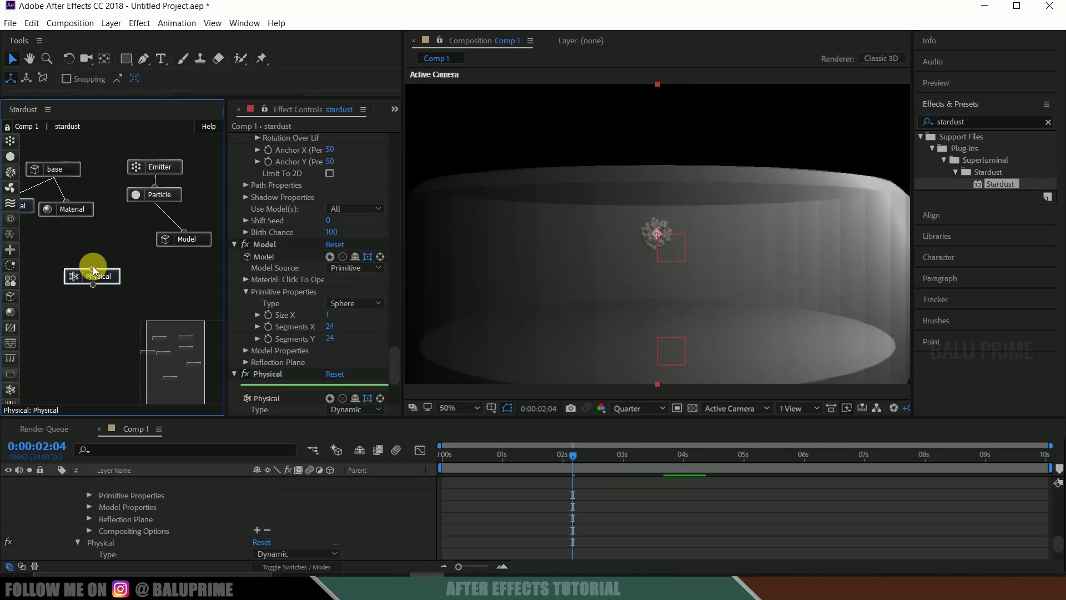
pyautogui.click(108, 239)
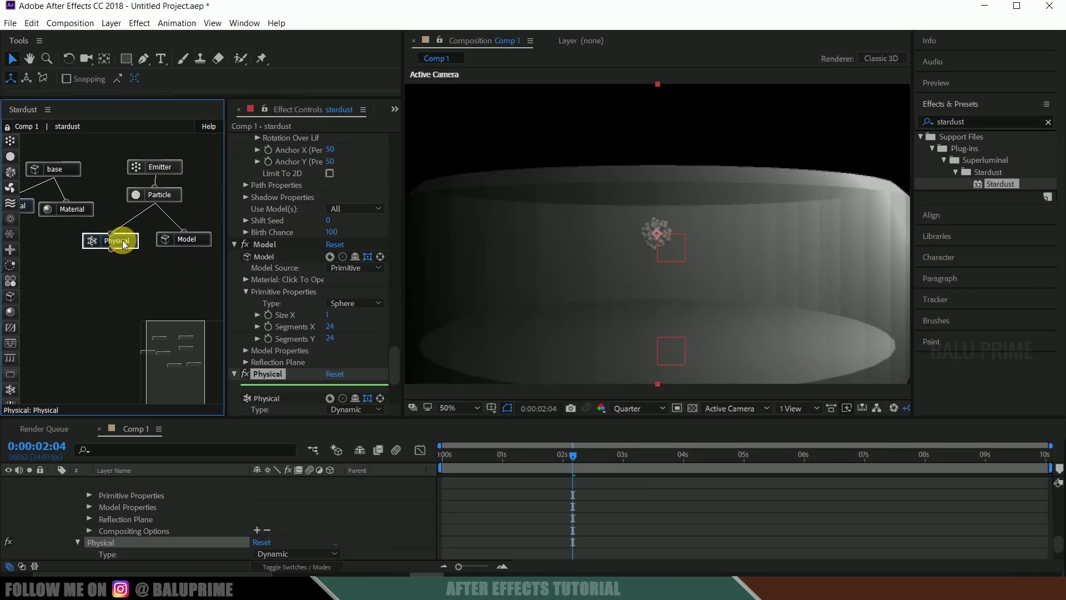
pyautogui.scroll(-3, 264, 358)
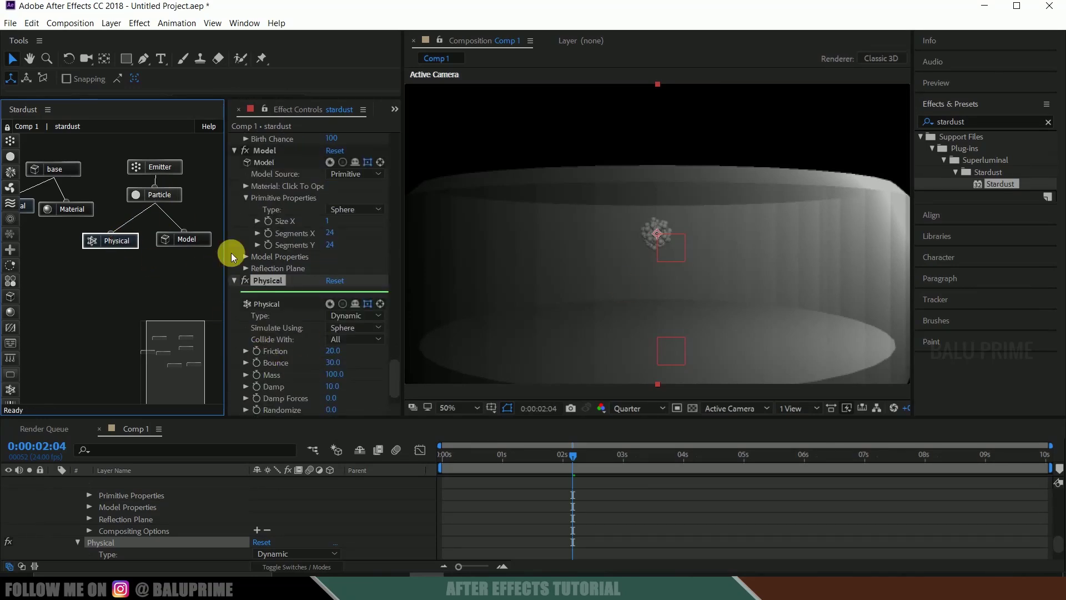
pyautogui.moveTo(110, 239); pyautogui.dragTo(114, 238)
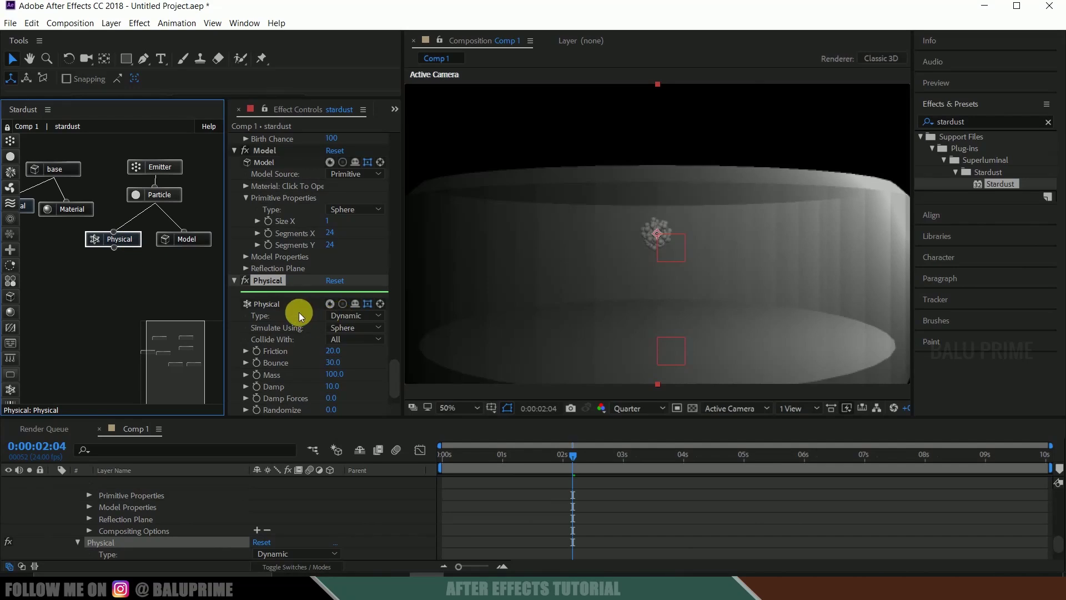
# - Check the new Physical node's Type and Simulate Using options and preview the particle motion
pyautogui.click(332, 319)
pyautogui.click(347, 330)
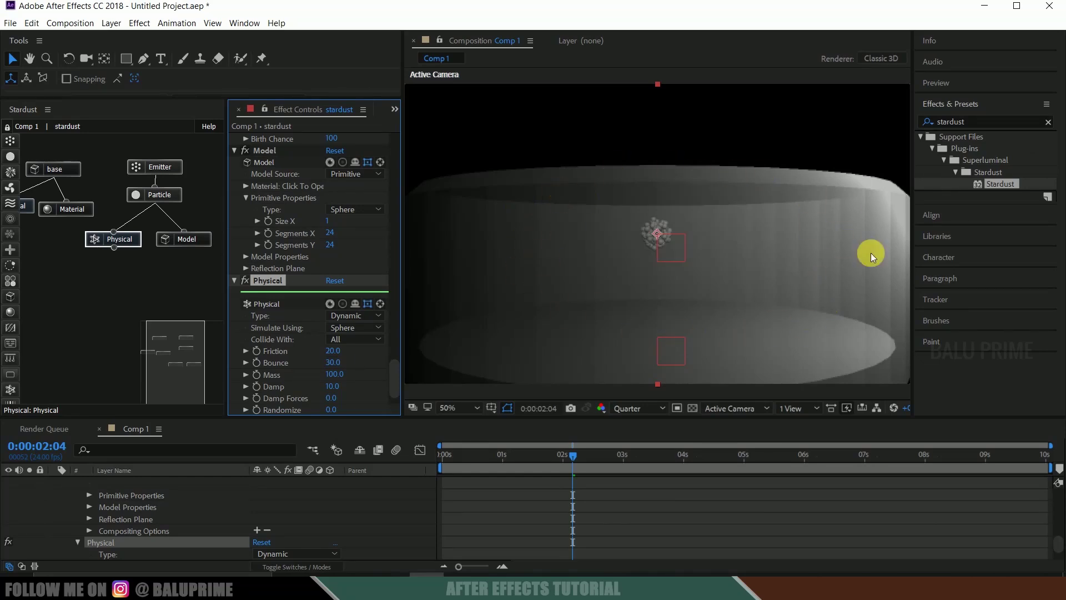
pyautogui.press('space')
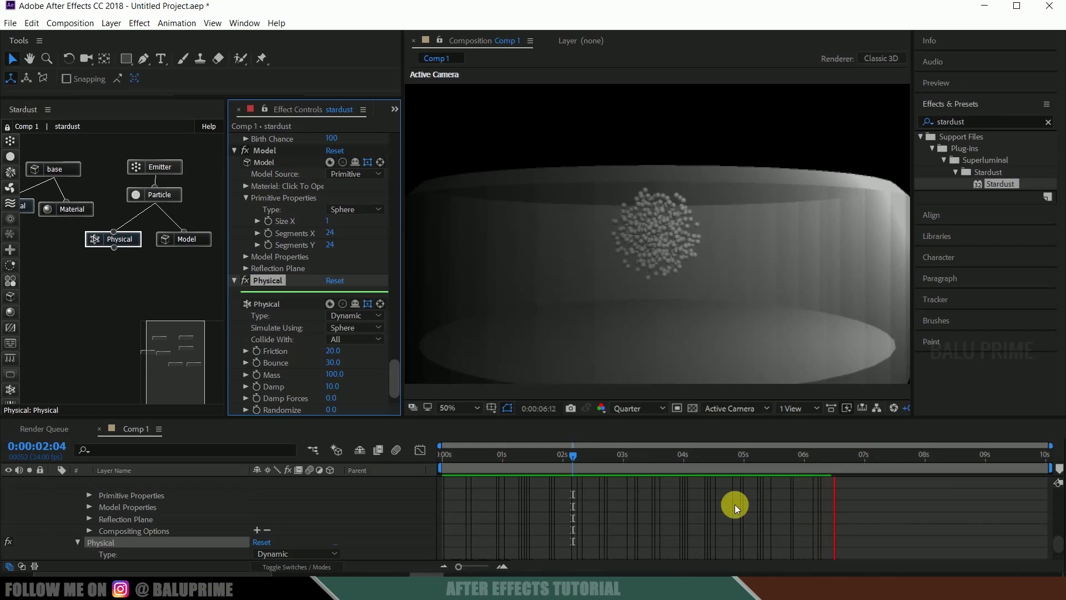
pyautogui.click(572, 455)
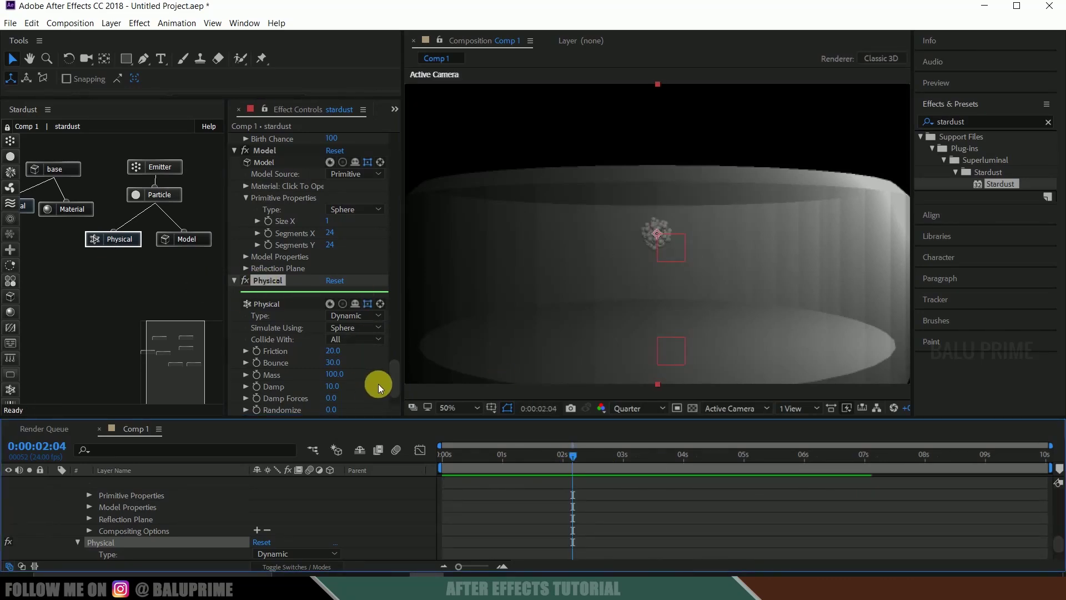
# - Try to turn on Simulation in the Stardust effect's Physics settings
pyautogui.moveTo(400, 362); pyautogui.dragTo(408, 134)
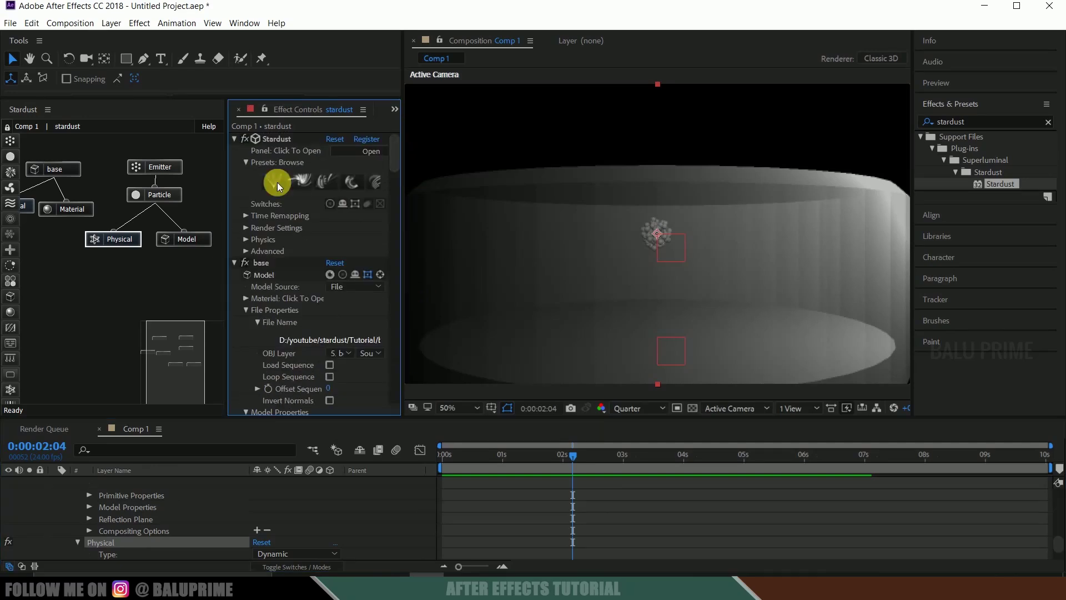
pyautogui.click(245, 240)
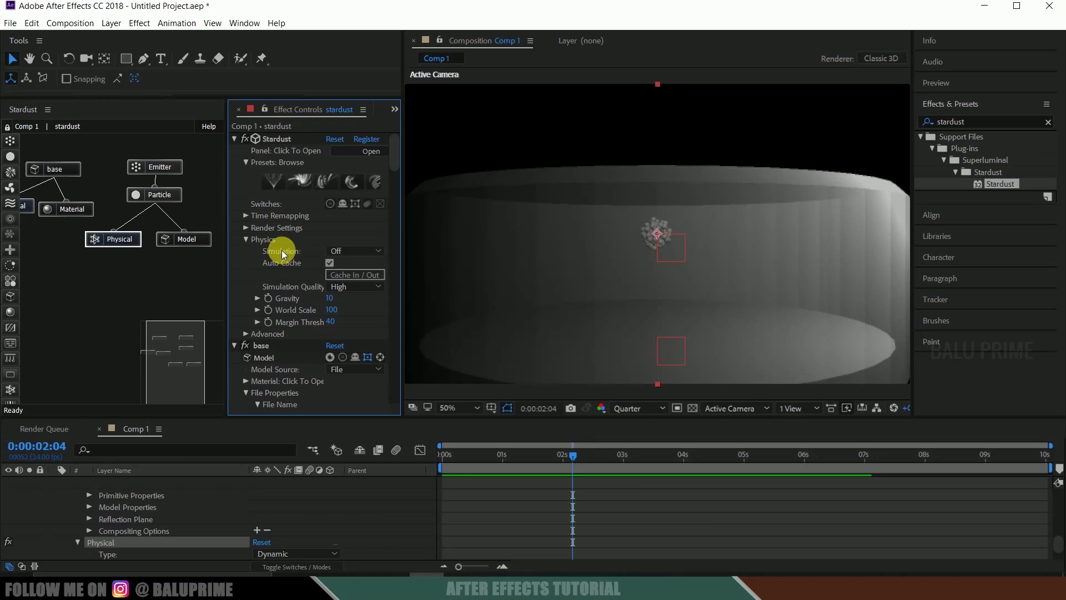
pyautogui.click(349, 255)
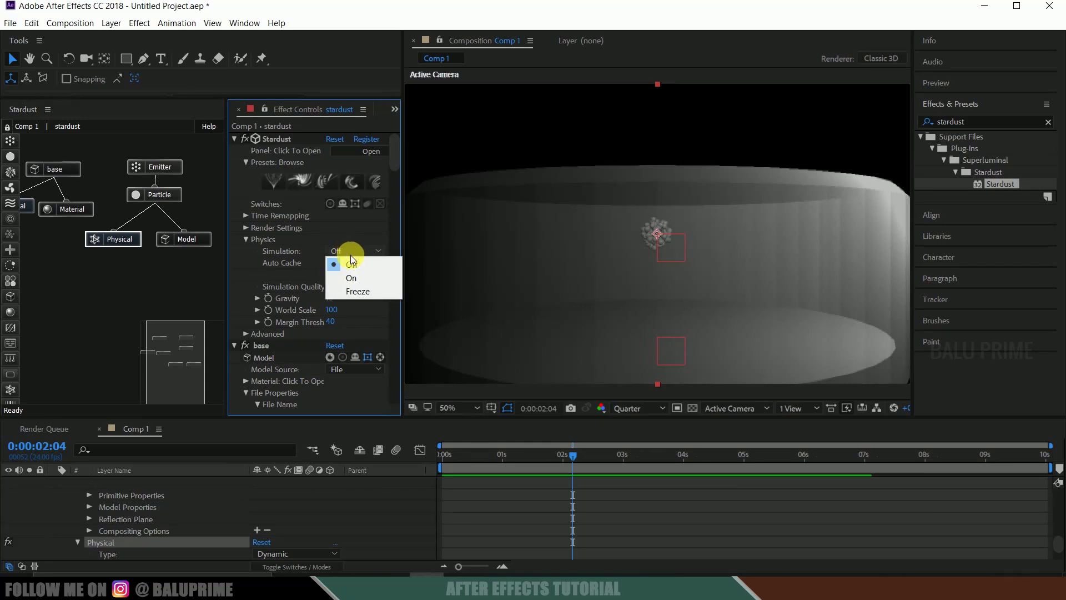
pyautogui.click(352, 278)
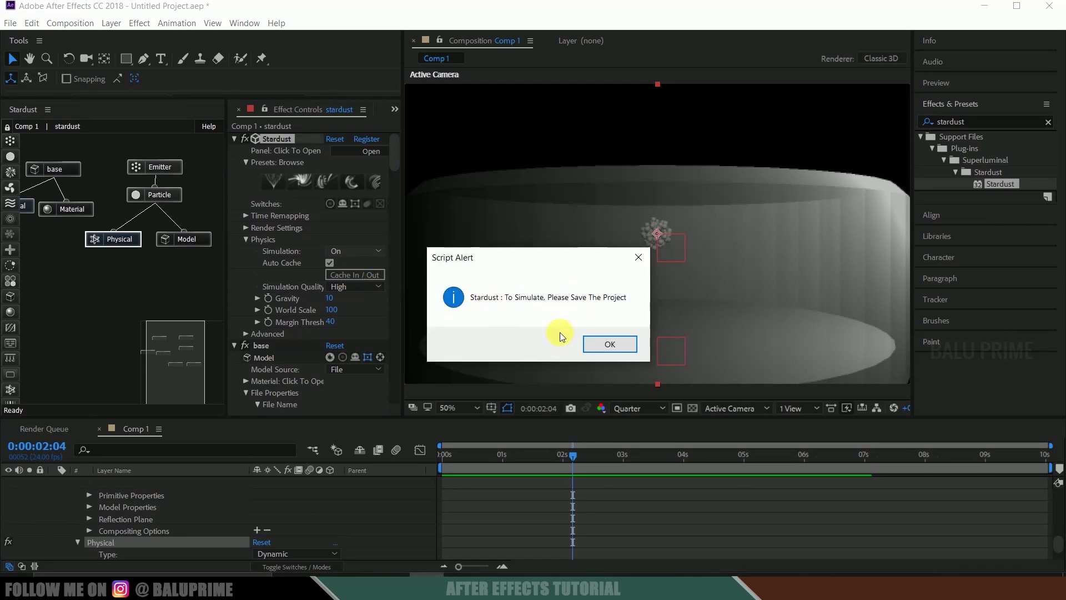
pyautogui.click(610, 343)
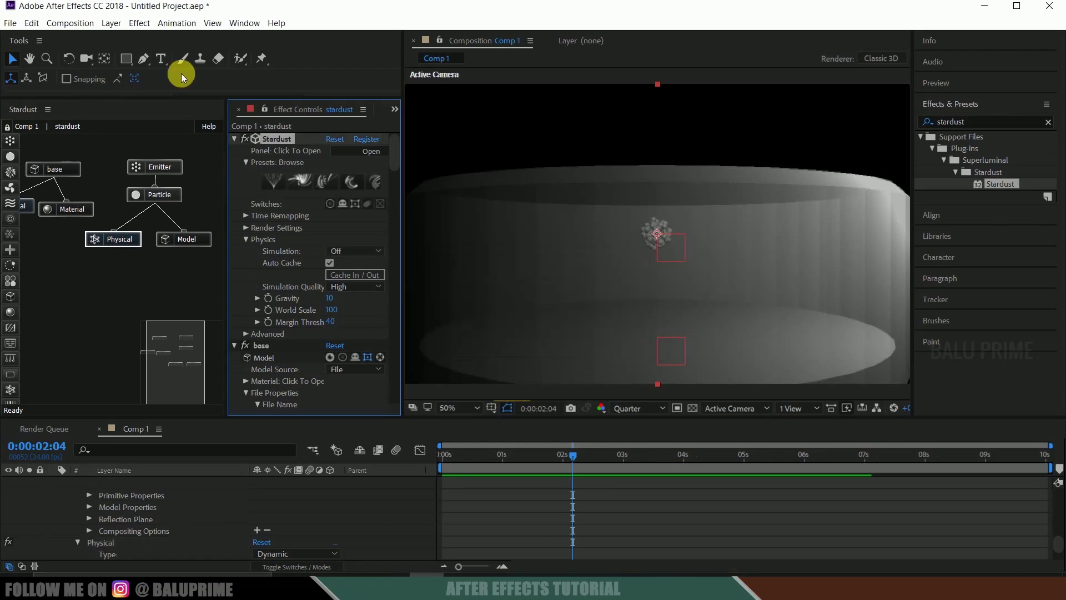
# - Save the project as Untitled Project.aep in the stardust folder, replacing the existing file
pyautogui.click(10, 23)
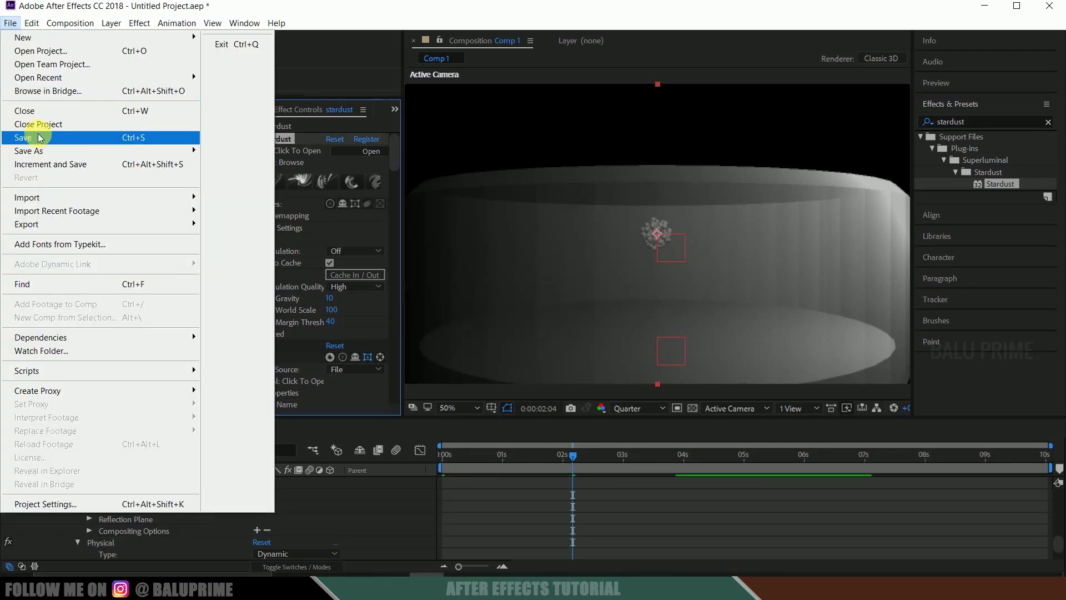
pyautogui.click(38, 136)
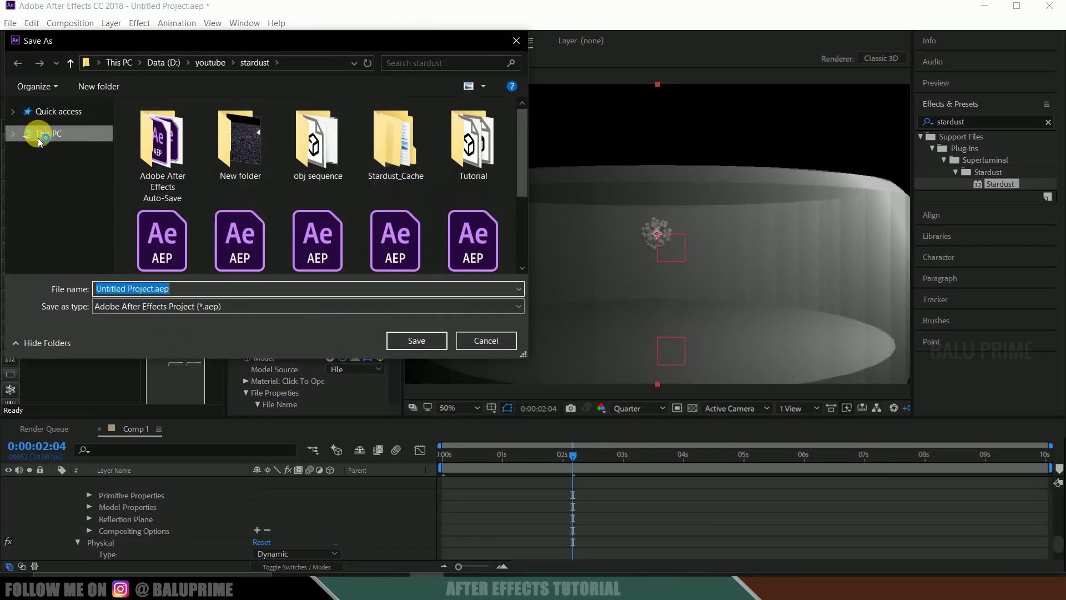
pyautogui.click(416, 341)
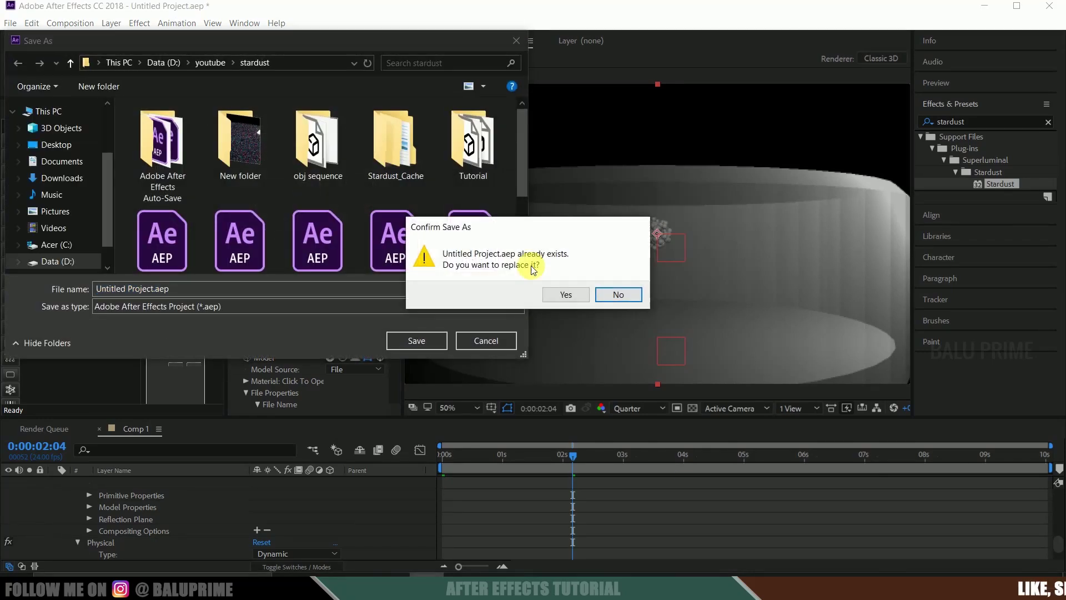
pyautogui.click(570, 297)
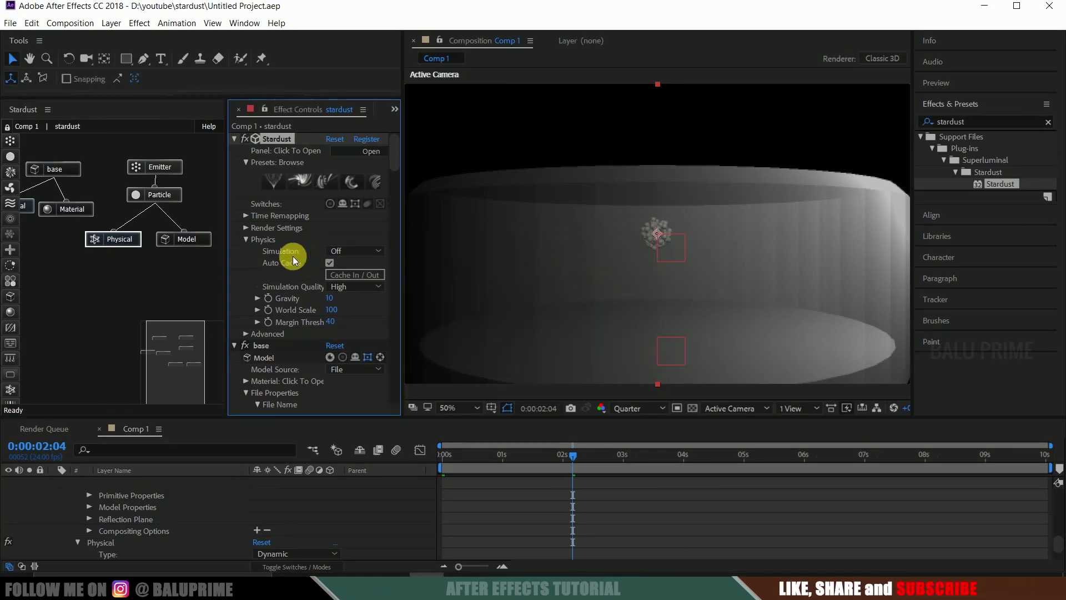
# - Turn the Physics Simulation on to cache the falling particles, and set it to Freeze at 0:00:01:21
pyautogui.click(337, 249)
pyautogui.click(350, 278)
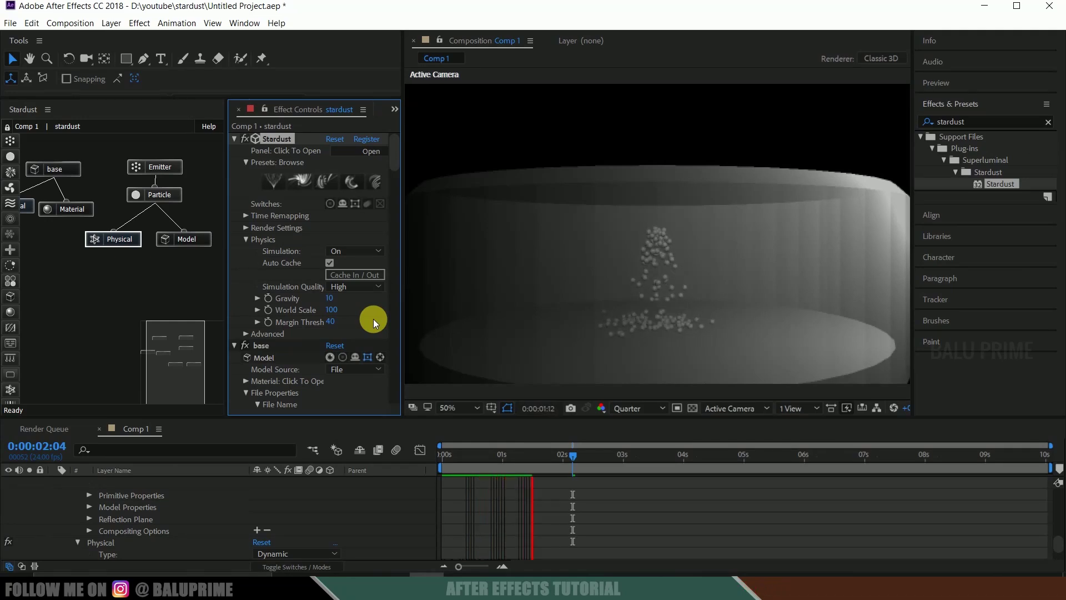
pyautogui.moveTo(564, 453); pyautogui.dragTo(555, 454)
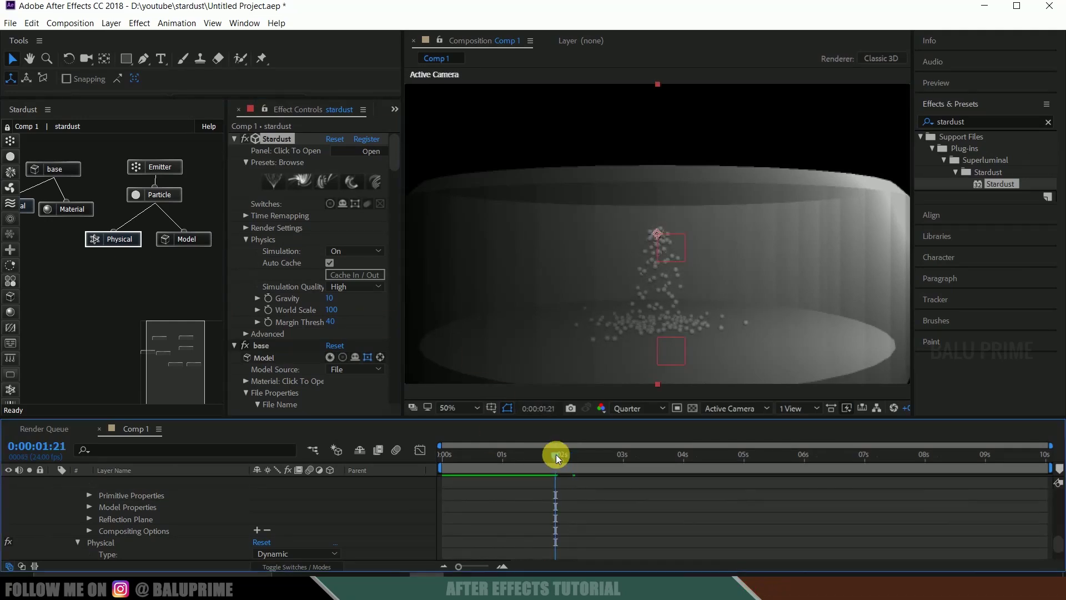
pyautogui.click(353, 249)
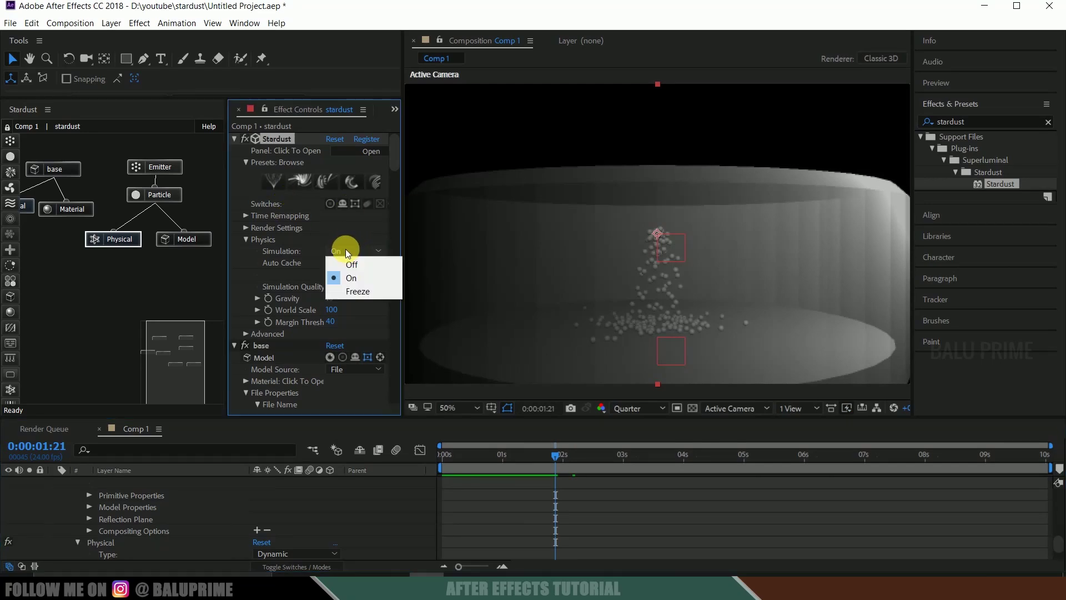
pyautogui.click(361, 290)
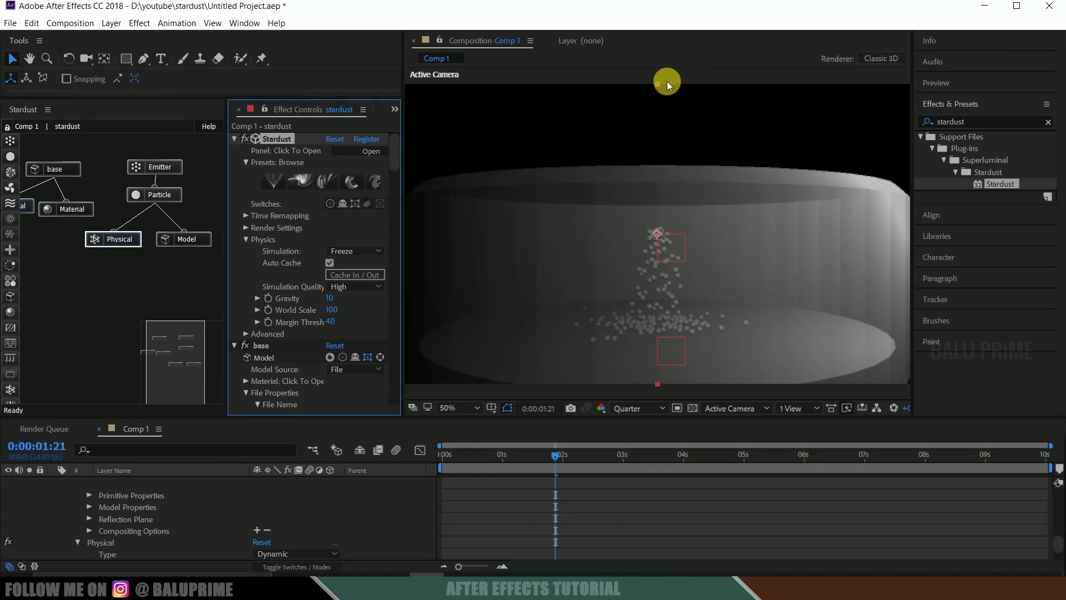
# - Raise the particle Emitter above the bowl by setting its Origin XY to 960, -75
pyautogui.click(163, 168)
pyautogui.scroll(-5, 366, 327)
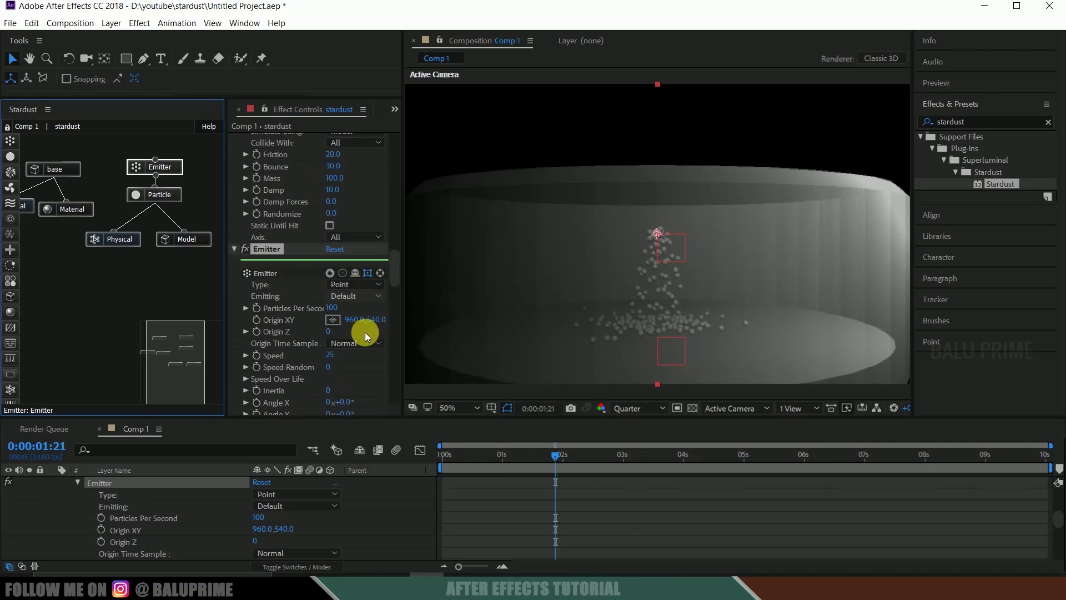
pyautogui.click(320, 321)
pyautogui.moveTo(320, 321); pyautogui.dragTo(58, 309)
pyautogui.click(370, 319)
pyautogui.write('8')
pyautogui.press('Return')
pyautogui.moveTo(309, 324); pyautogui.dragTo(268, 326)
# - Restart the Physics Simulation by setting it to Off and back to On
pyautogui.moveTo(392, 267); pyautogui.dragTo(398, 129)
pyautogui.click(352, 252)
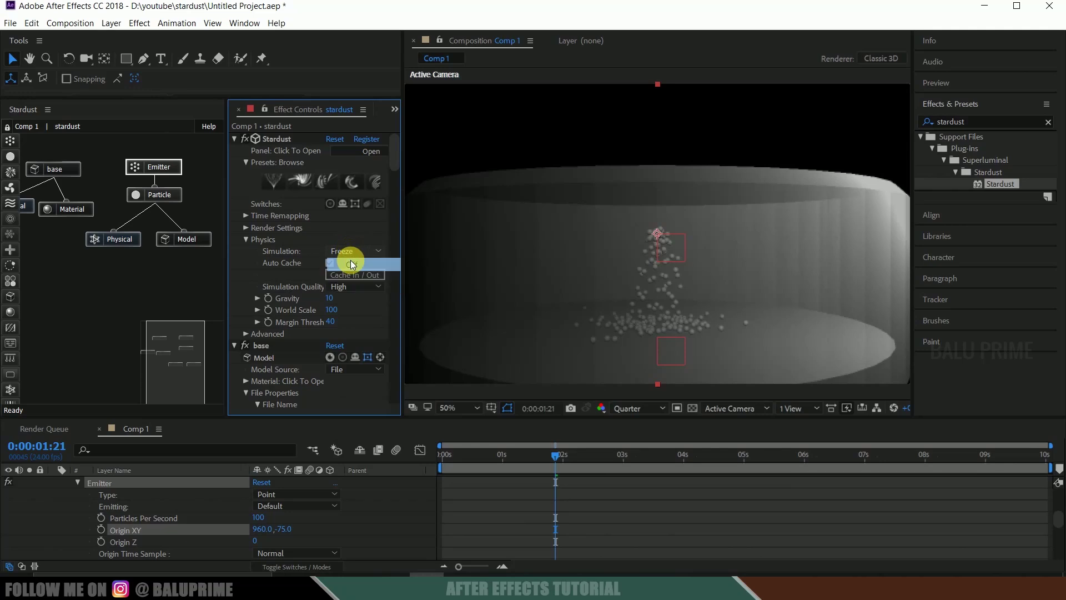
pyautogui.click(351, 260)
pyautogui.click(358, 251)
pyautogui.click(352, 278)
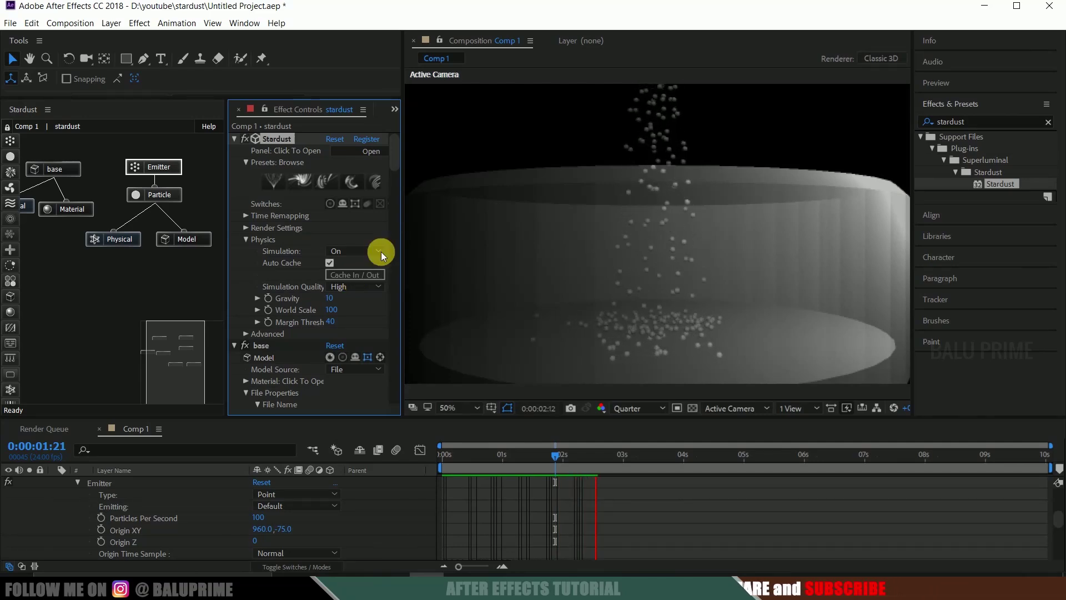
# - Stop the simulation preview at 0:00:01:20 and set the Physics Simulation to Freeze
pyautogui.click(555, 456)
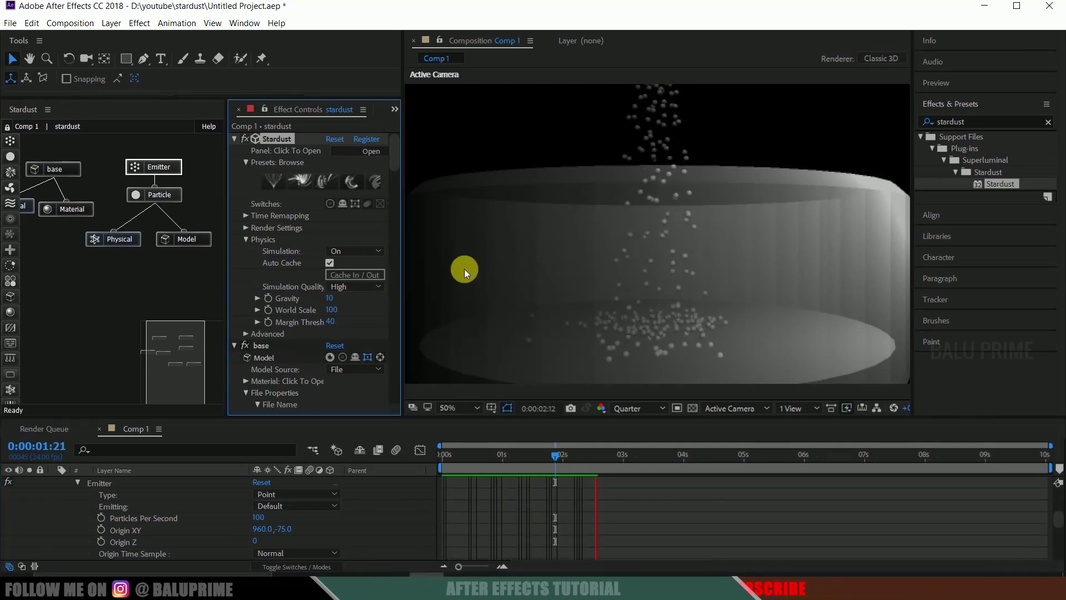
pyautogui.click(555, 456)
pyautogui.moveTo(555, 455); pyautogui.dragTo(554, 456)
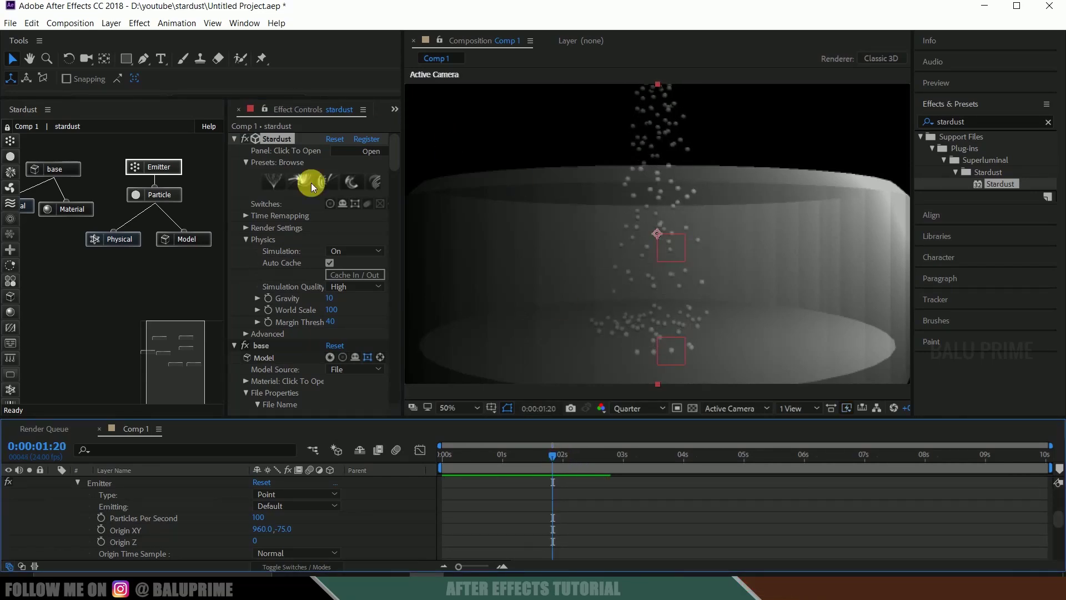
pyautogui.click(375, 254)
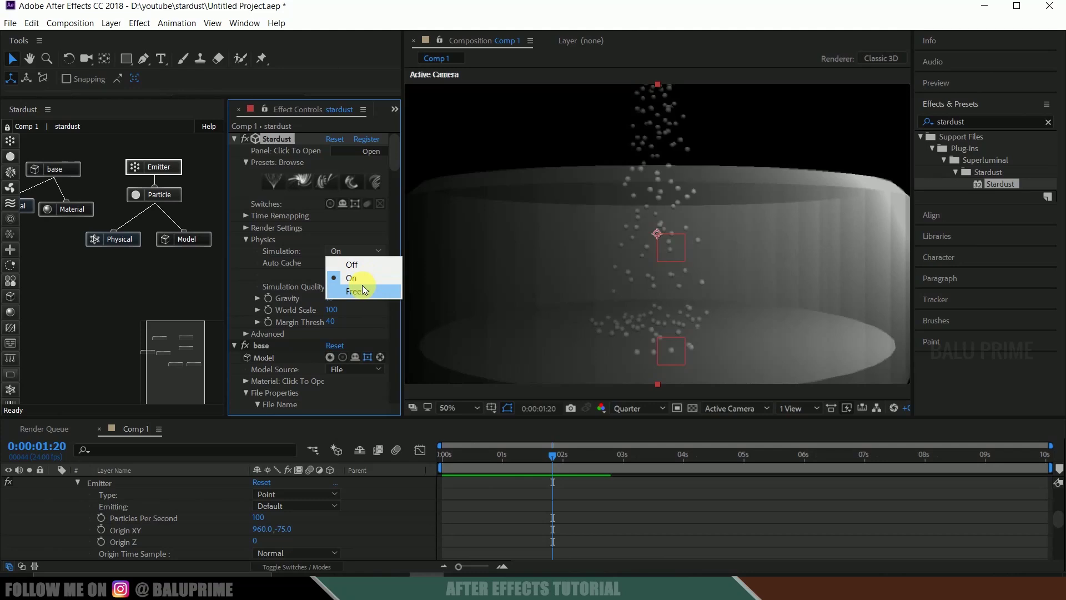
pyautogui.click(363, 286)
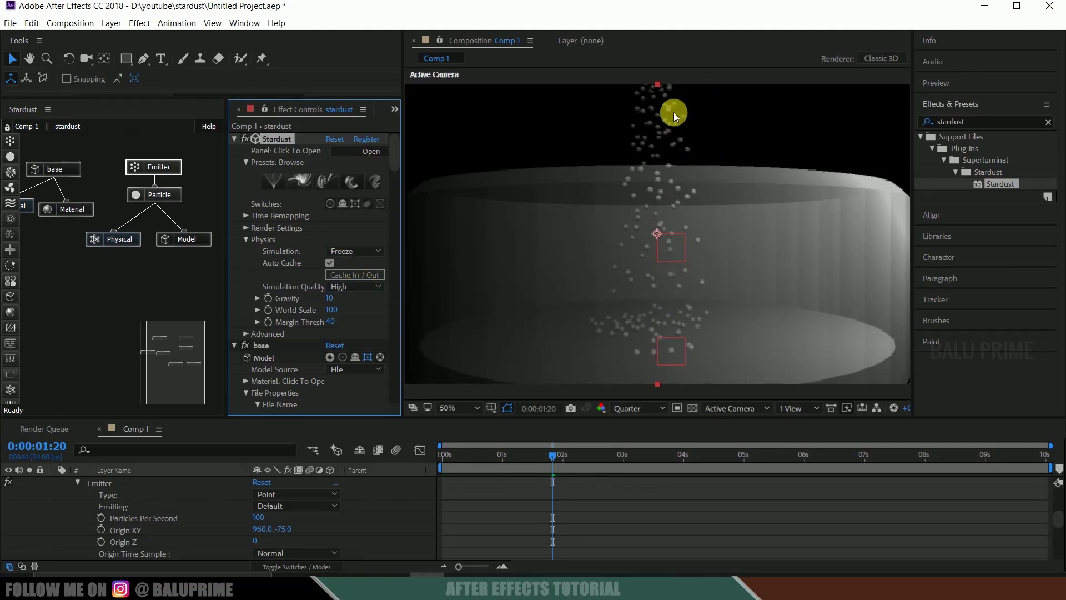
# - Set the Particle node's Size Random to 50
pyautogui.click(169, 192)
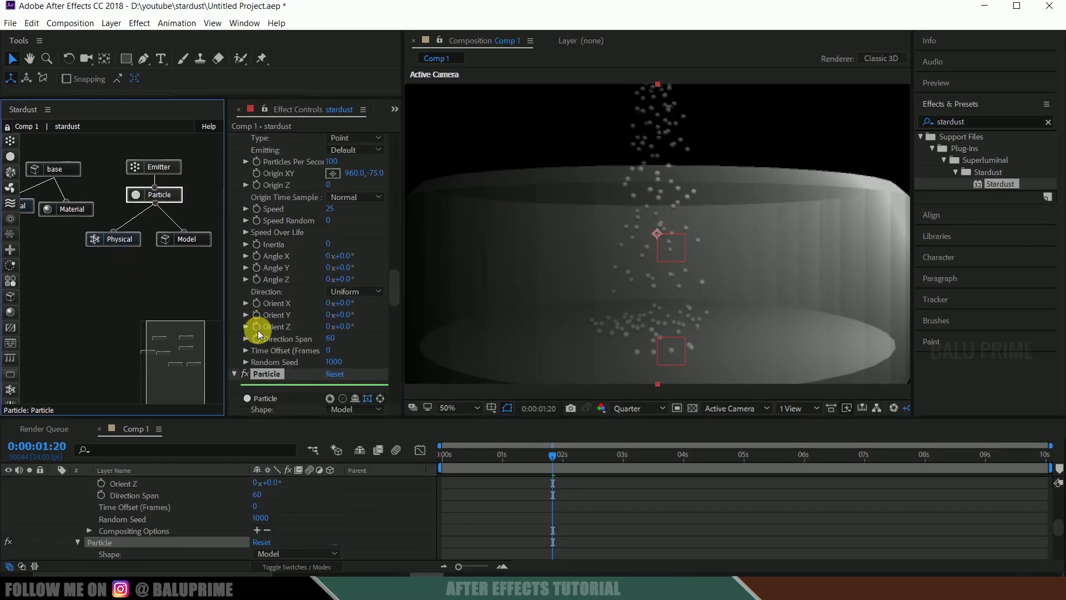
pyautogui.scroll(-3, 305, 396)
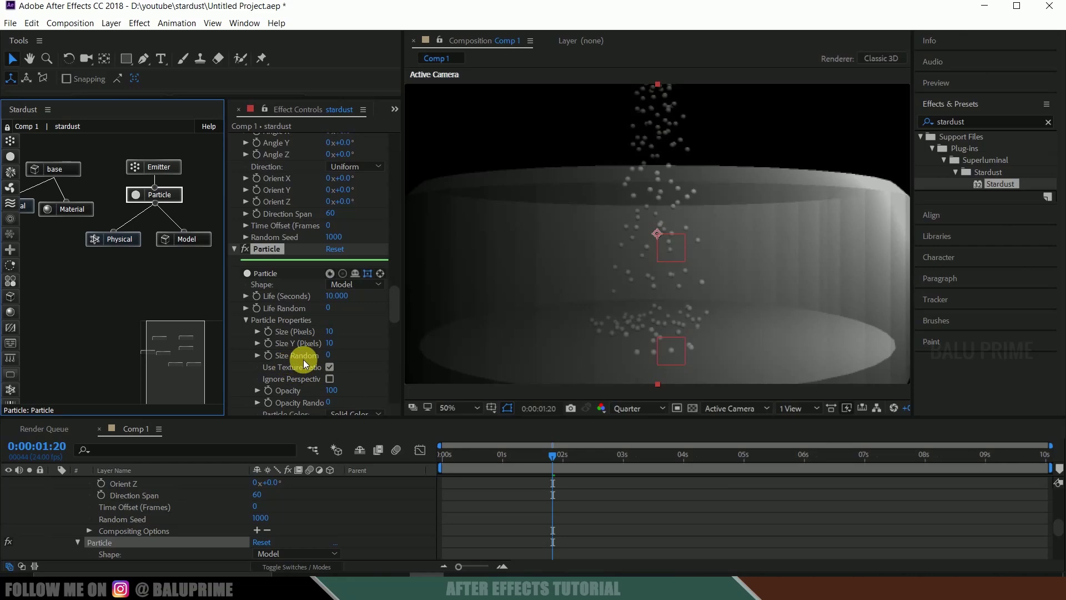
pyautogui.scroll(-1, 303, 359)
pyautogui.click(328, 344)
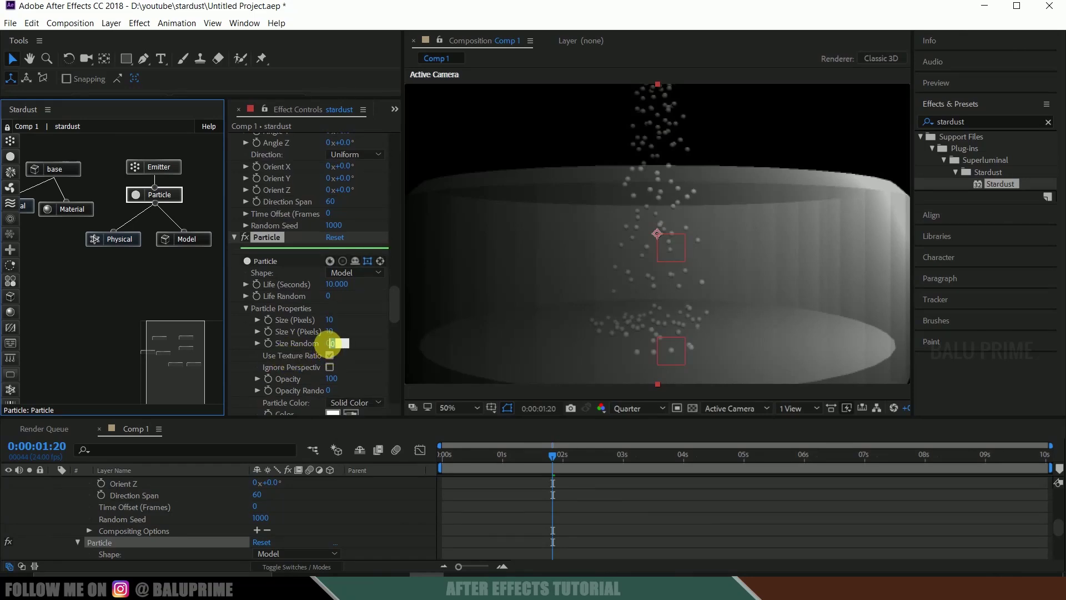
pyautogui.write('50')
pyautogui.press('Return')
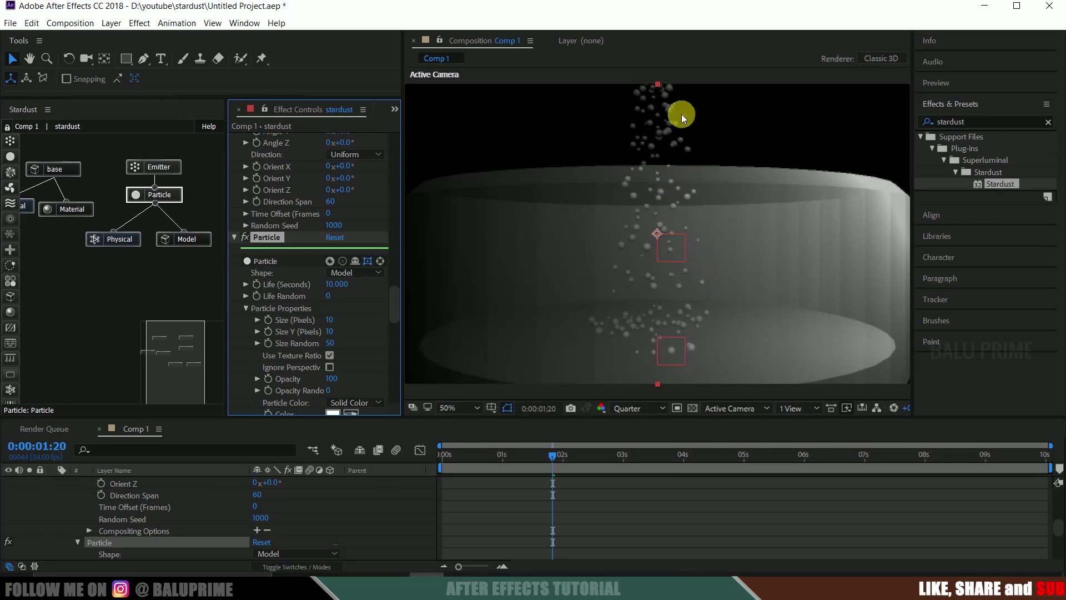
# - Set the particle Emitter's Particles Per Second to 200
pyautogui.click(337, 283)
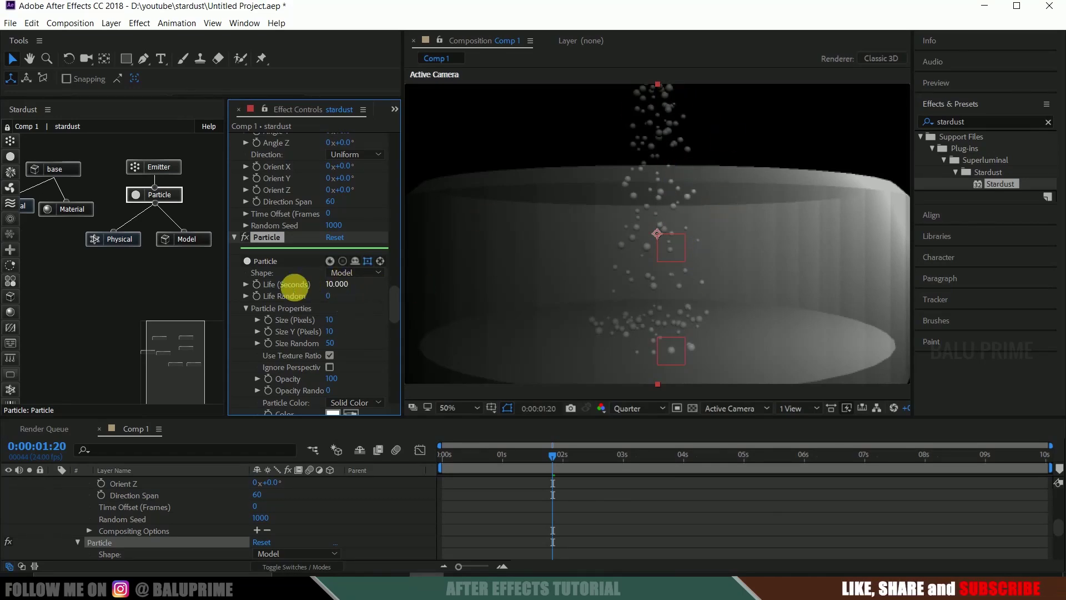
pyautogui.scroll(5, 310, 215)
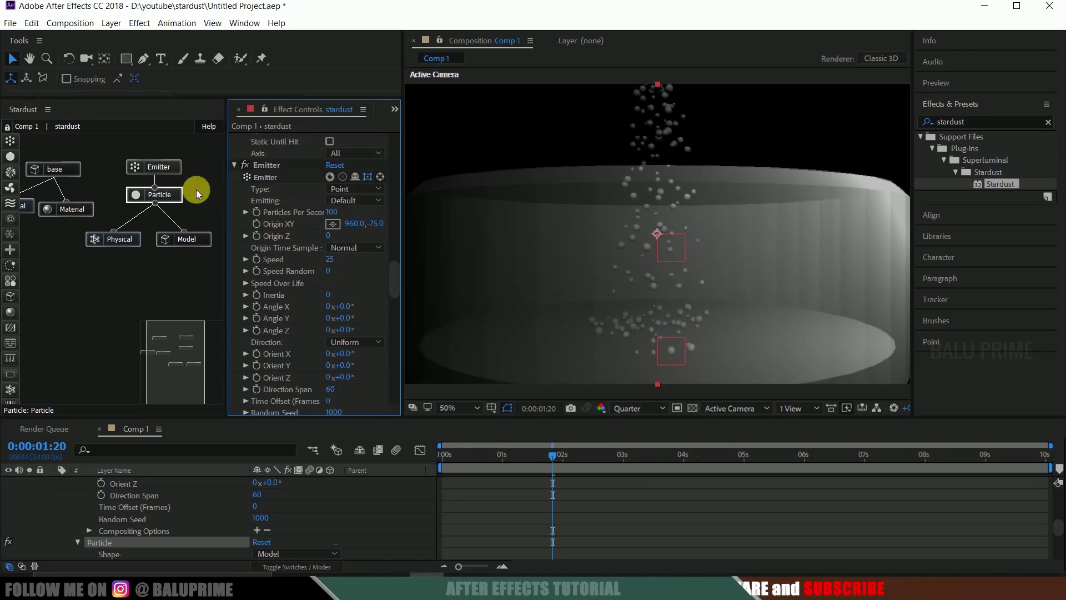
pyautogui.click(168, 170)
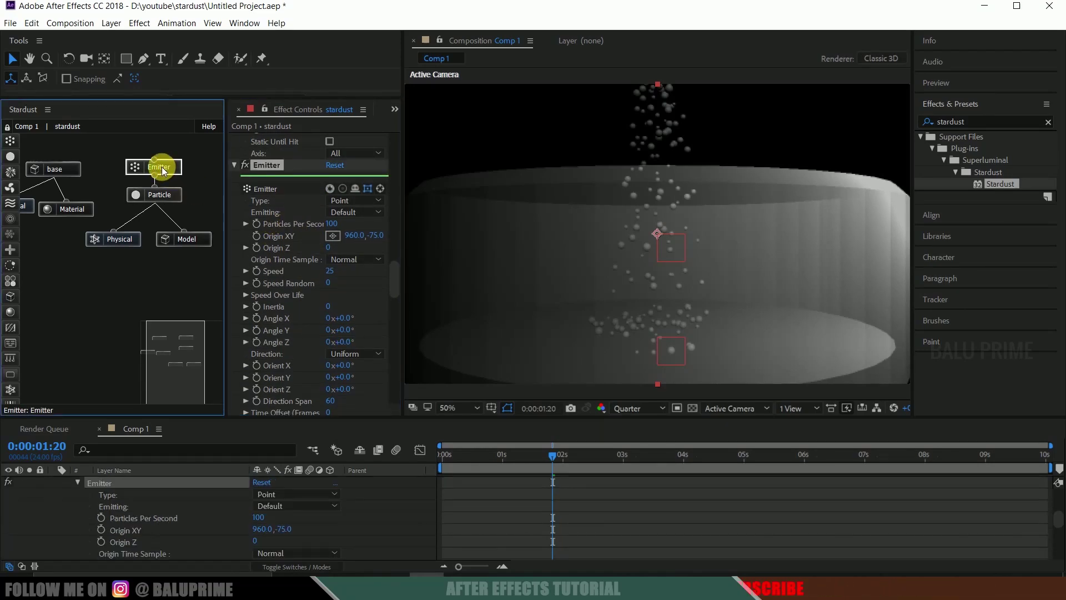
pyautogui.click(335, 223)
pyautogui.write('200')
pyautogui.press('Return')
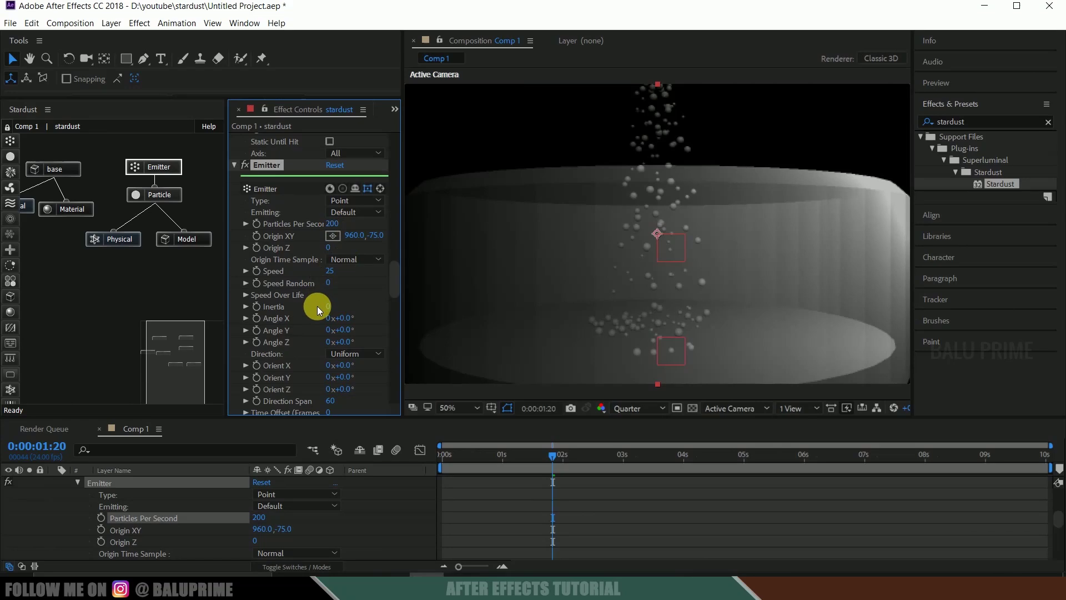
# - Set the Particle node's Particle Color to Random From Gradient
pyautogui.scroll(-5, 318, 305)
pyautogui.scroll(-4, 316, 351)
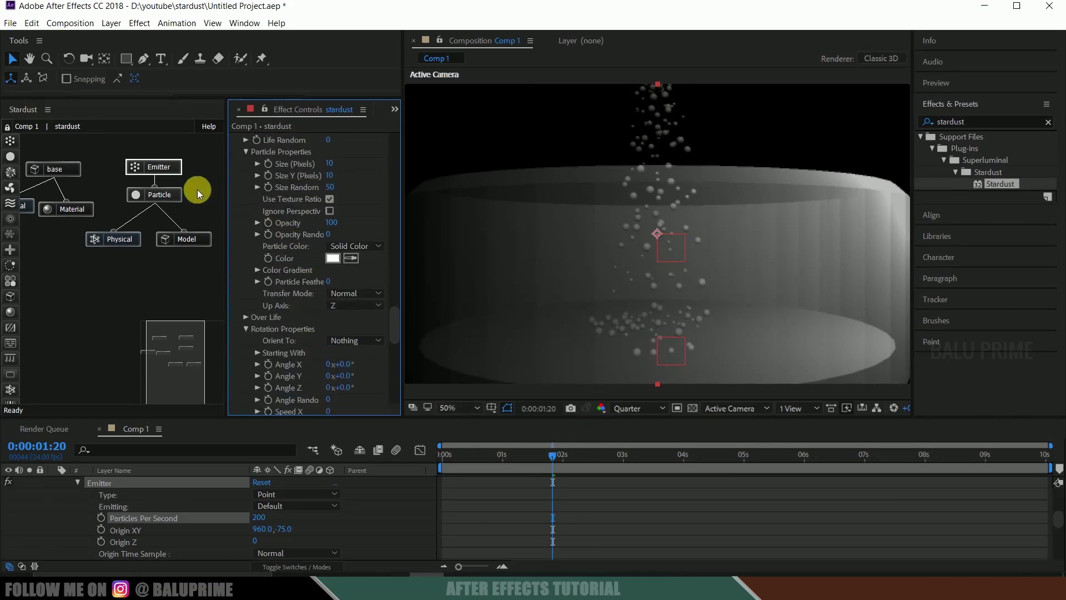
pyautogui.click(173, 192)
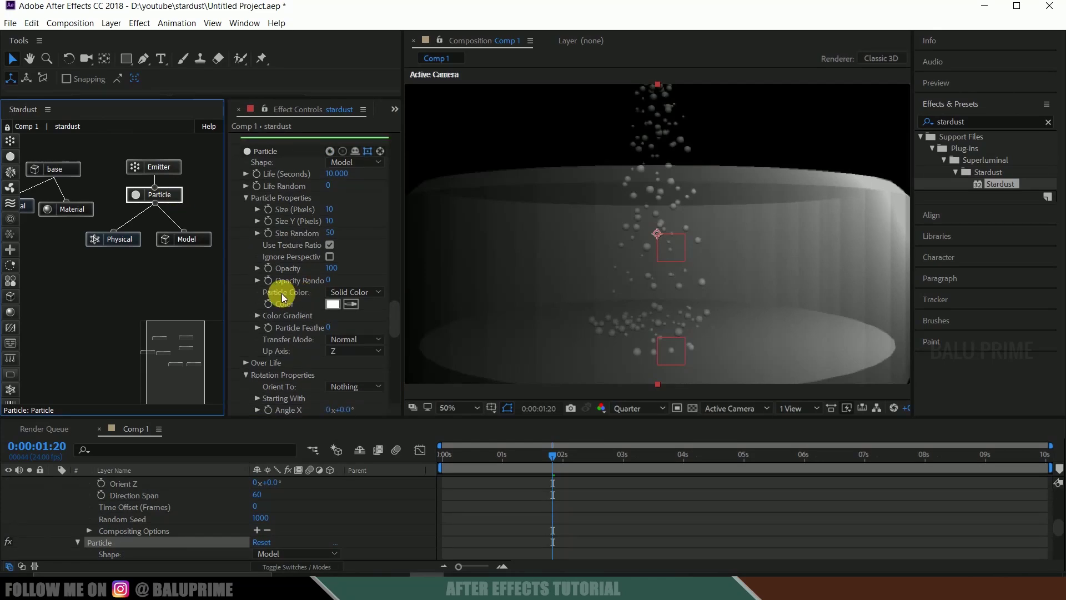
pyautogui.click(344, 292)
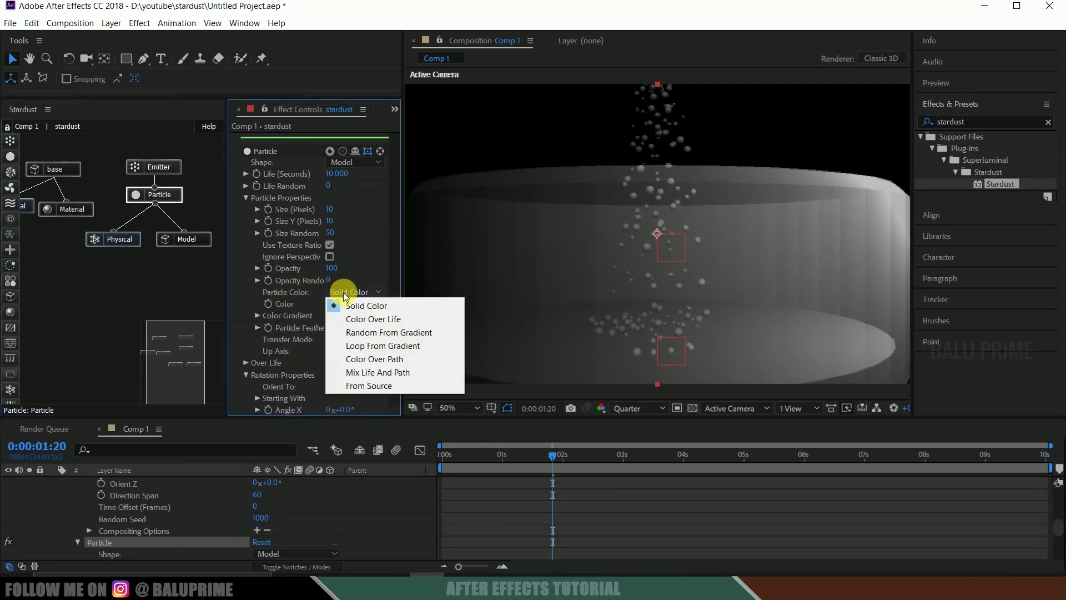
pyautogui.click(391, 332)
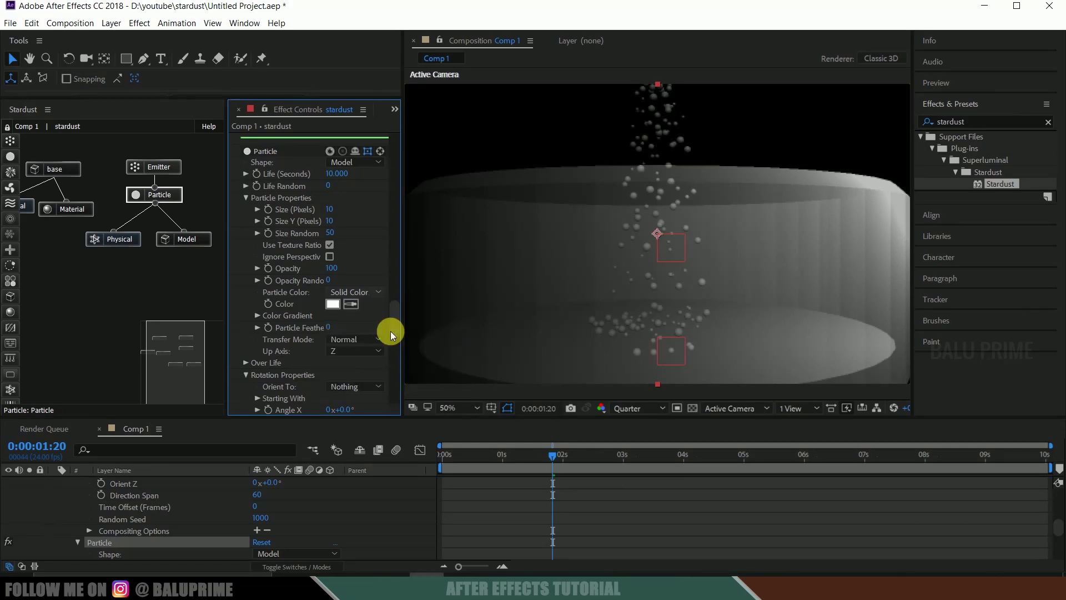
# - Apply the Color 06 preset to the Particle node's Color Gradient
pyautogui.click(257, 316)
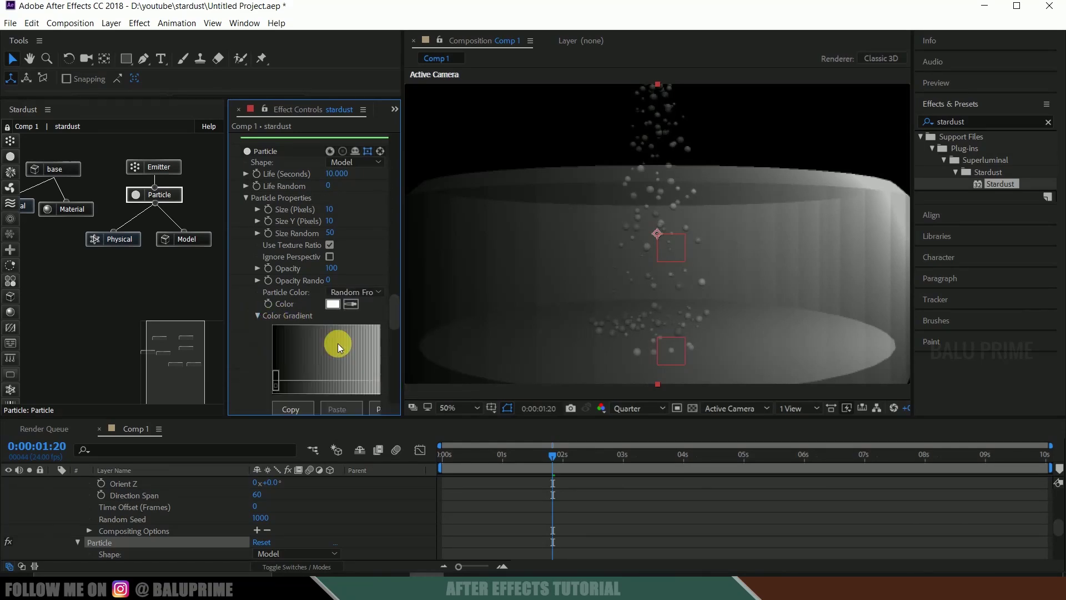
pyautogui.scroll(-1, 337, 343)
pyautogui.moveTo(408, 334); pyautogui.dragTo(422, 331)
pyautogui.click(383, 401)
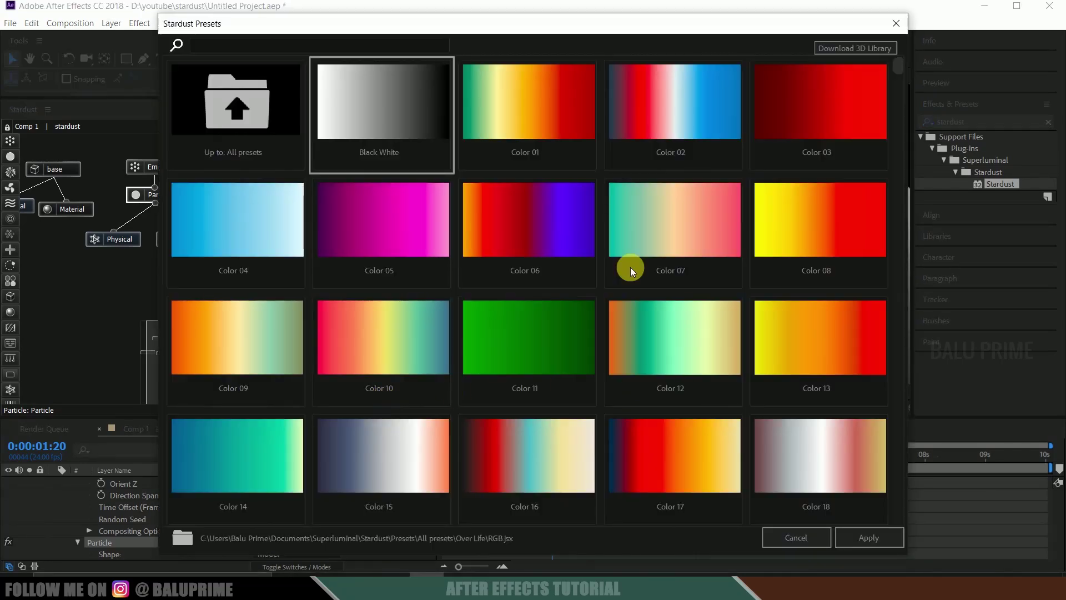
pyautogui.click(540, 225)
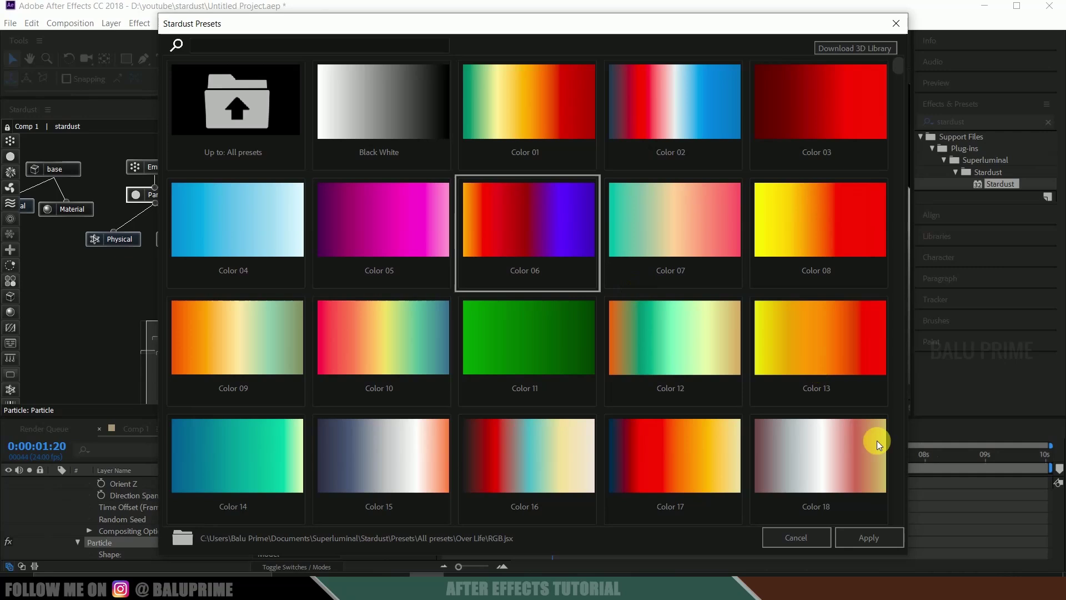
pyautogui.click(856, 537)
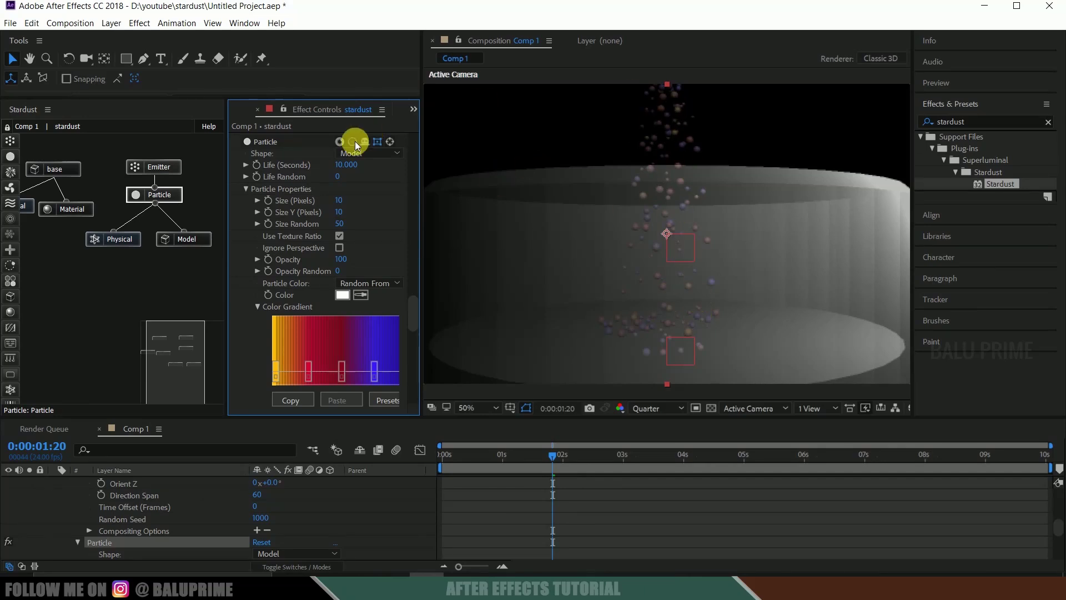
# - Attach a Material node beneath the particle's sphere Model and set its Reflection / Metal Amount to 50
pyautogui.click(176, 240)
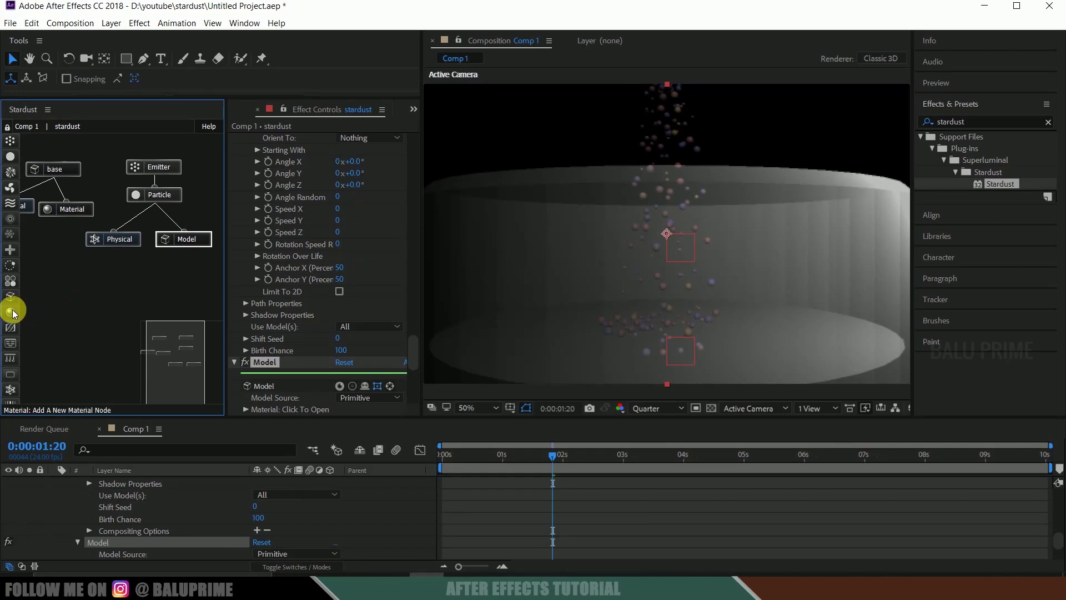
pyautogui.moveTo(13, 313); pyautogui.dragTo(179, 275)
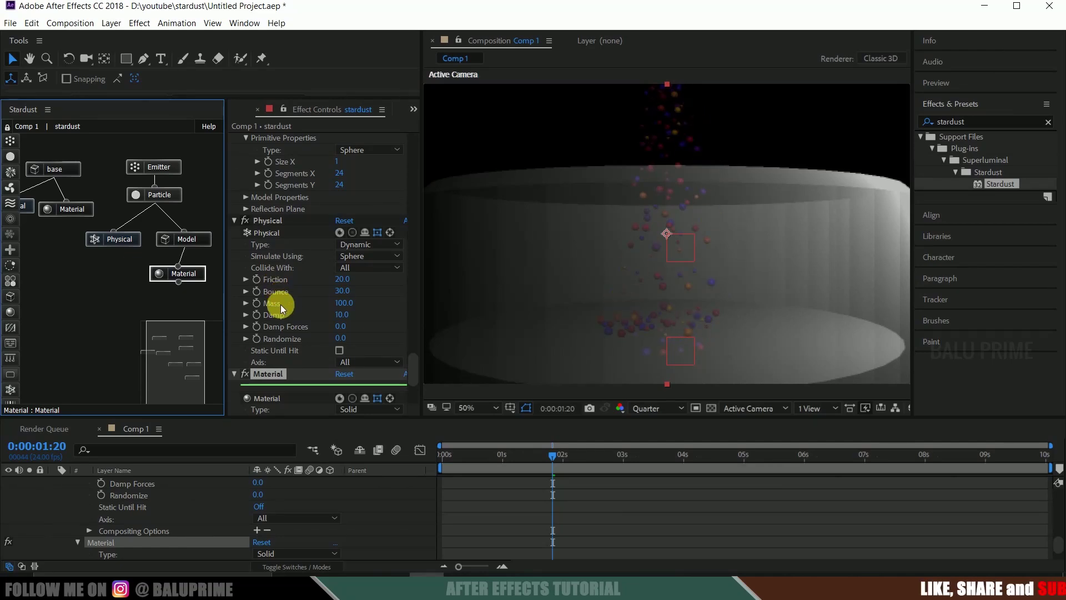
pyautogui.scroll(-5, 254, 327)
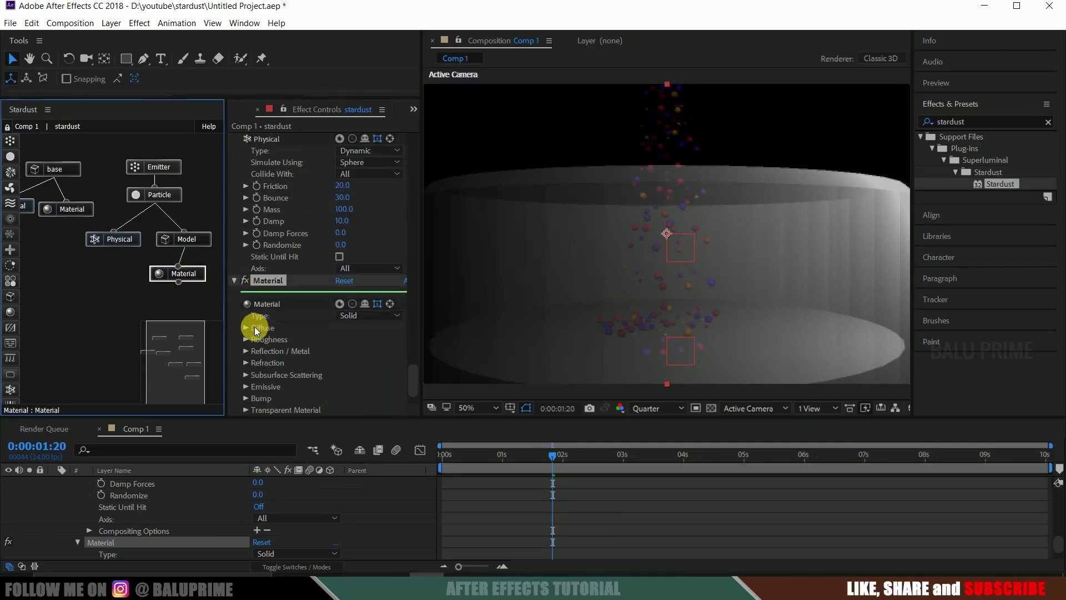
pyautogui.click(246, 304)
pyautogui.click(338, 315)
pyautogui.write('25')
pyautogui.press('Return')
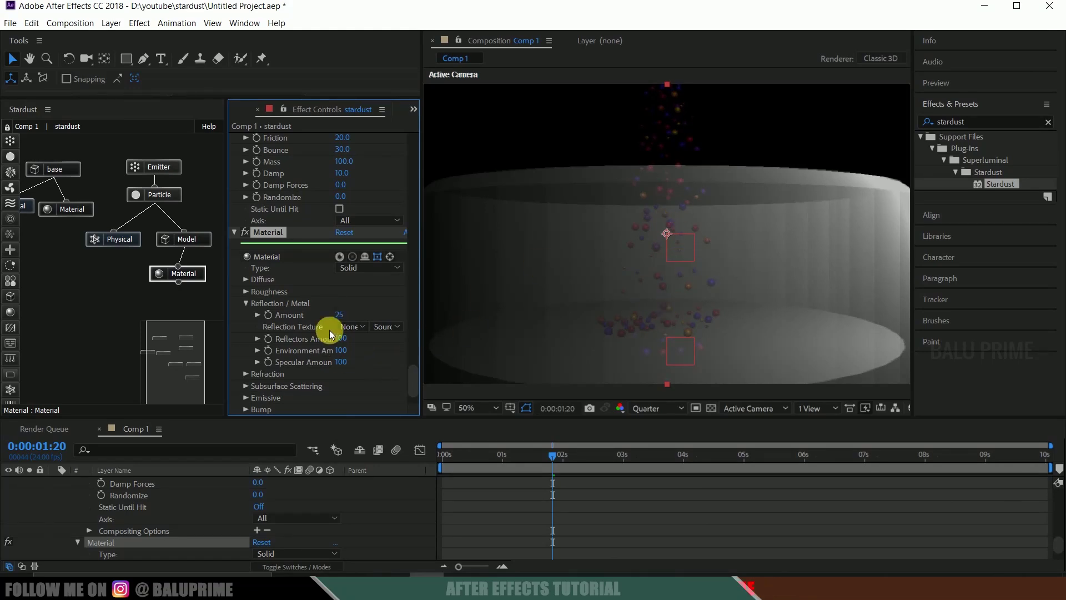
pyautogui.click(340, 315)
pyautogui.write('50')
pyautogui.press('Return')
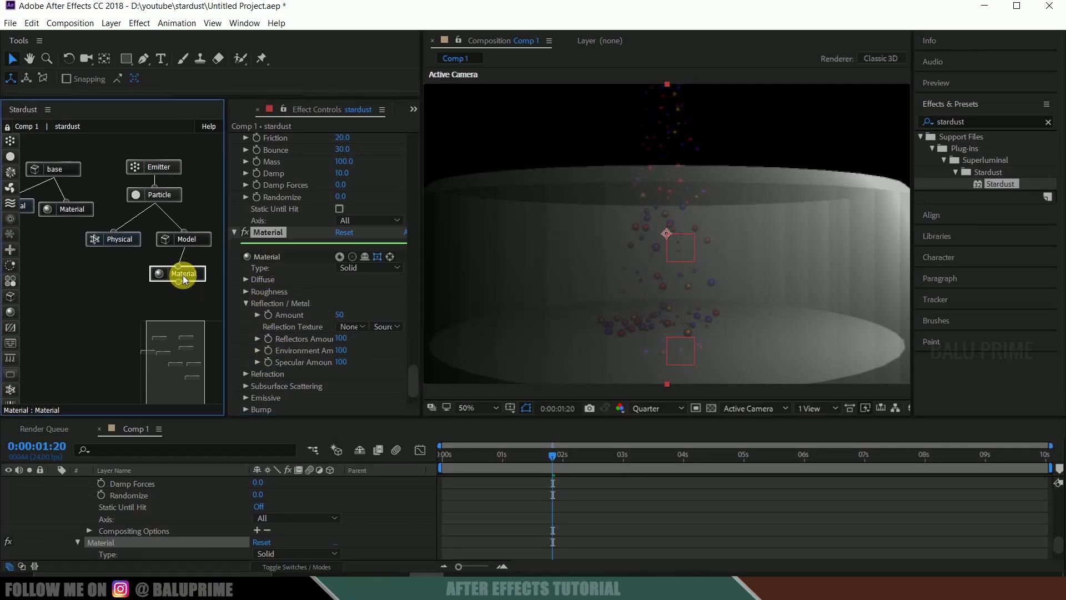
pyautogui.moveTo(182, 274); pyautogui.dragTo(189, 271)
pyautogui.click(548, 456)
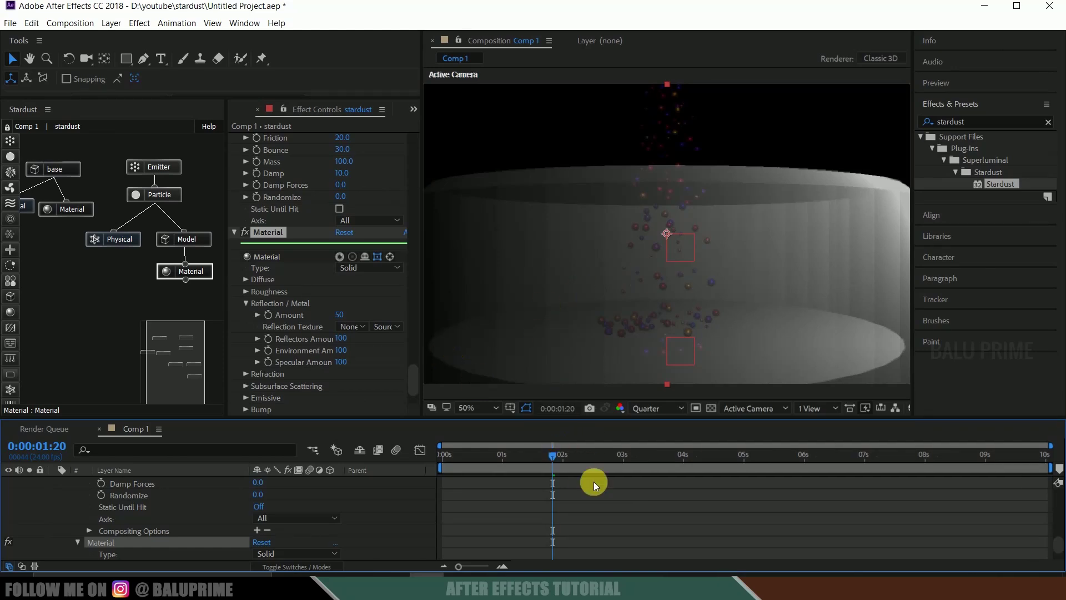
# - Add a separate Model node in the empty area below the base nodes and rename it skull
pyautogui.moveTo(413, 371); pyautogui.dragTo(411, 131)
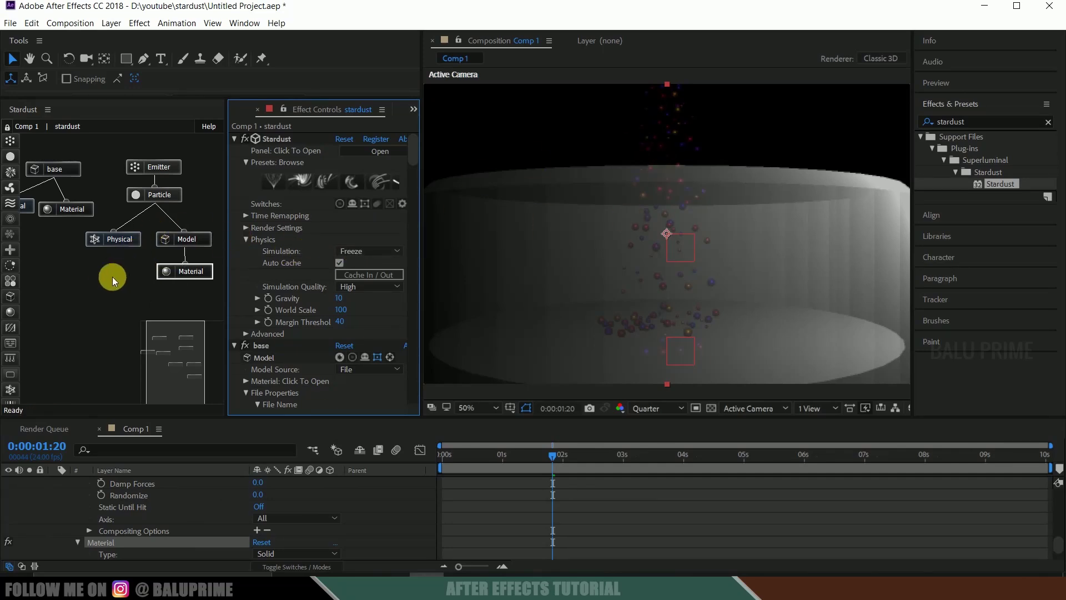
pyautogui.moveTo(182, 349); pyautogui.dragTo(165, 348)
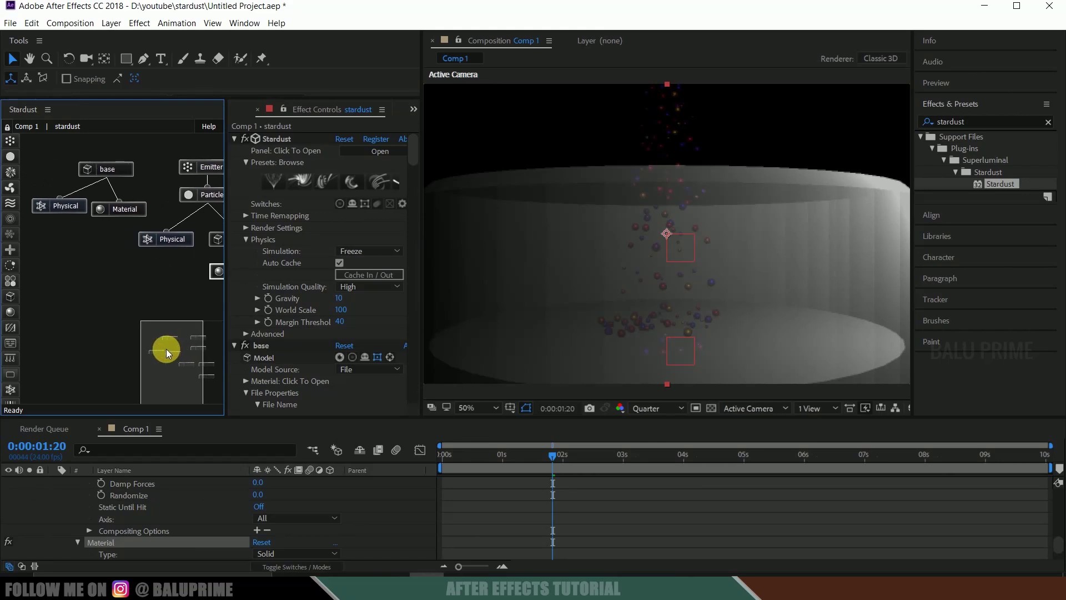
pyautogui.moveTo(12, 298); pyautogui.dragTo(87, 286)
pyautogui.scroll(-2, 281, 352)
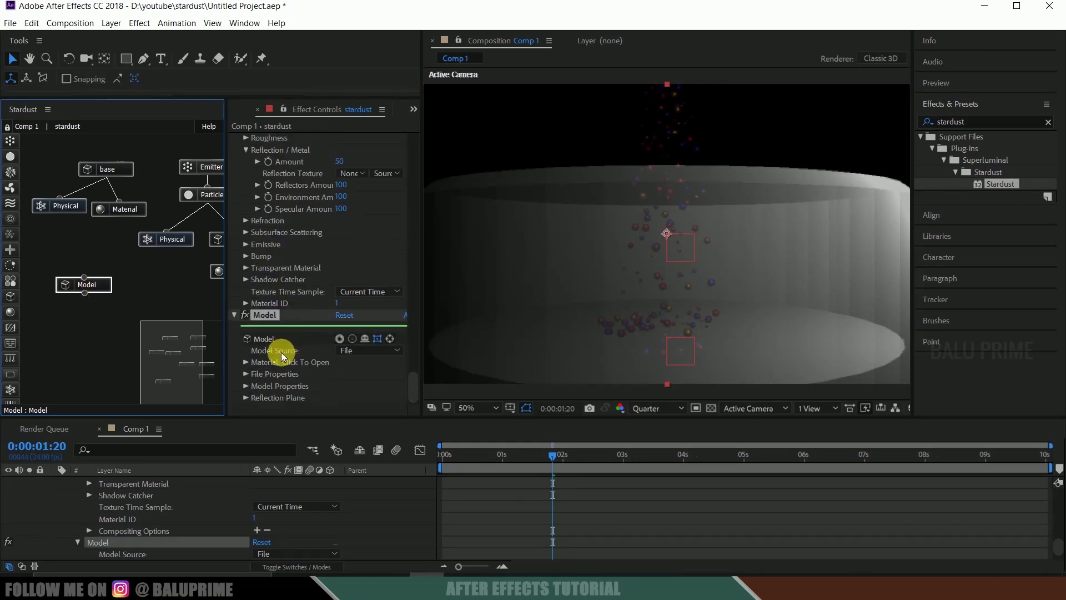
pyautogui.click(268, 314)
pyautogui.press('Return')
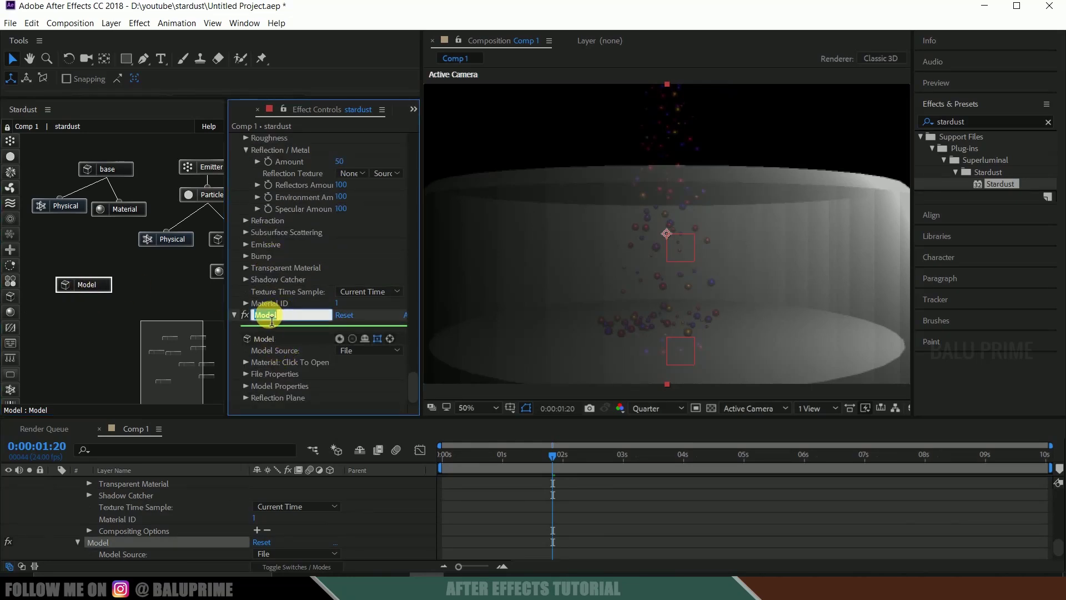
pyautogui.write('skull')
pyautogui.press('Return')
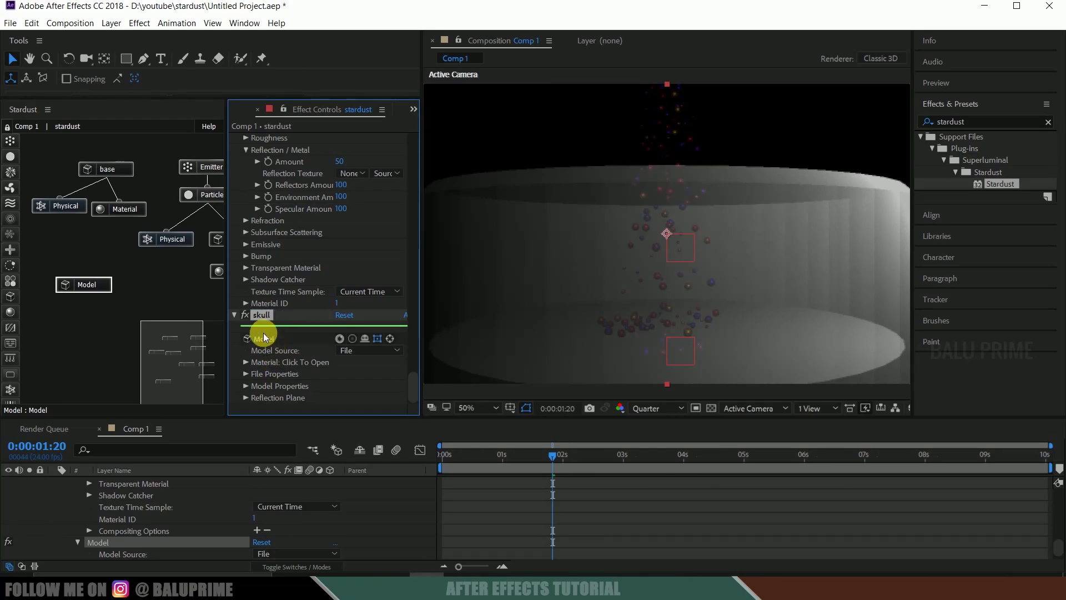
# - Load 12140_Skull_v3_L2.obj from the Tutorial folder into the skull Model, with Import Materials enabled
pyautogui.click(245, 373)
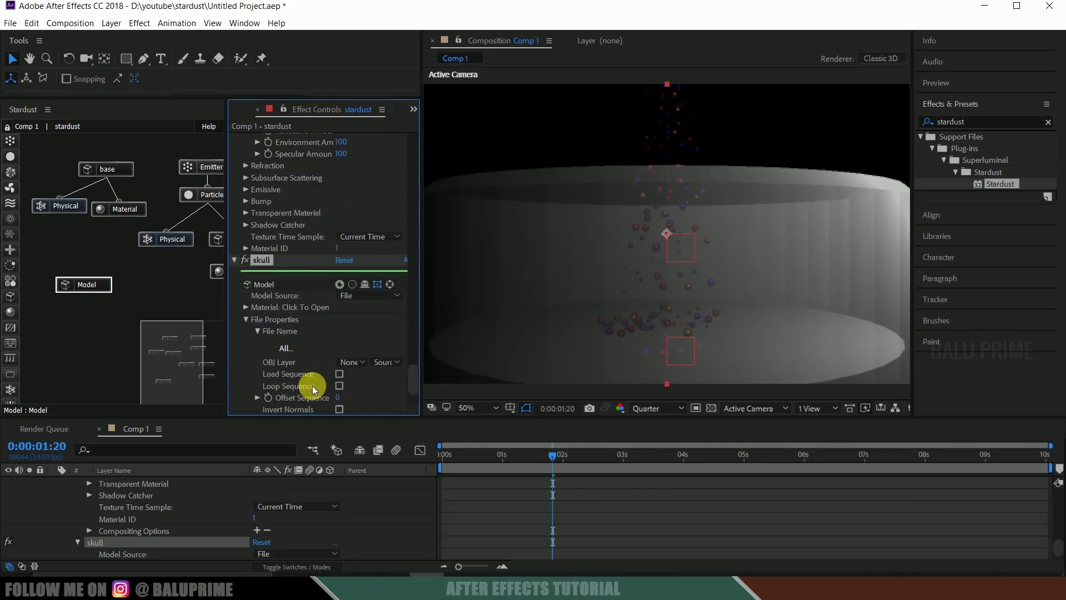
pyautogui.click(284, 348)
pyautogui.click(746, 273)
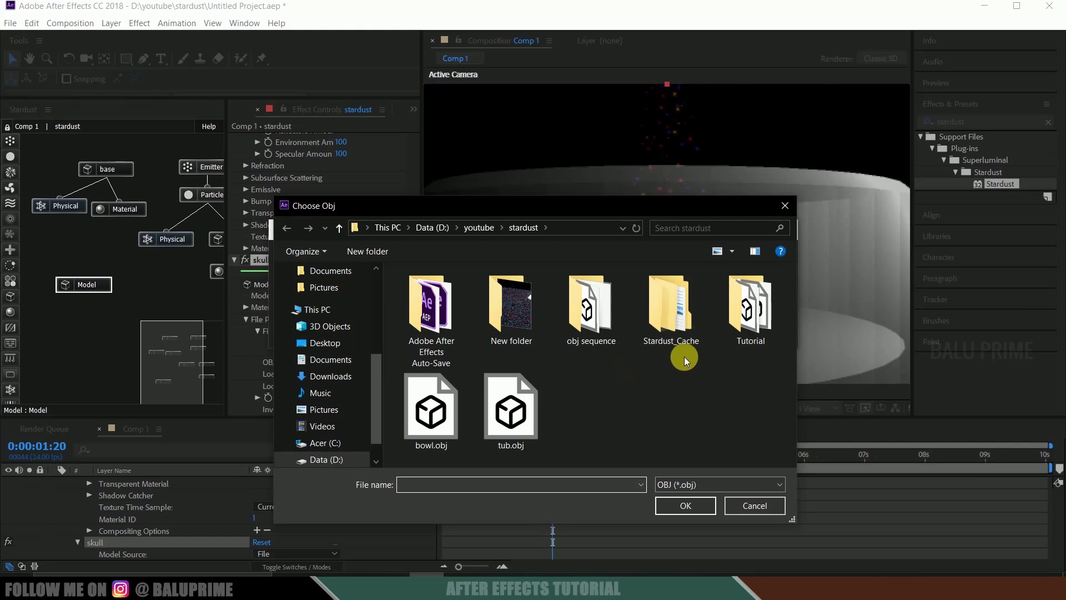
pyautogui.doubleClick(746, 307)
pyautogui.click(454, 312)
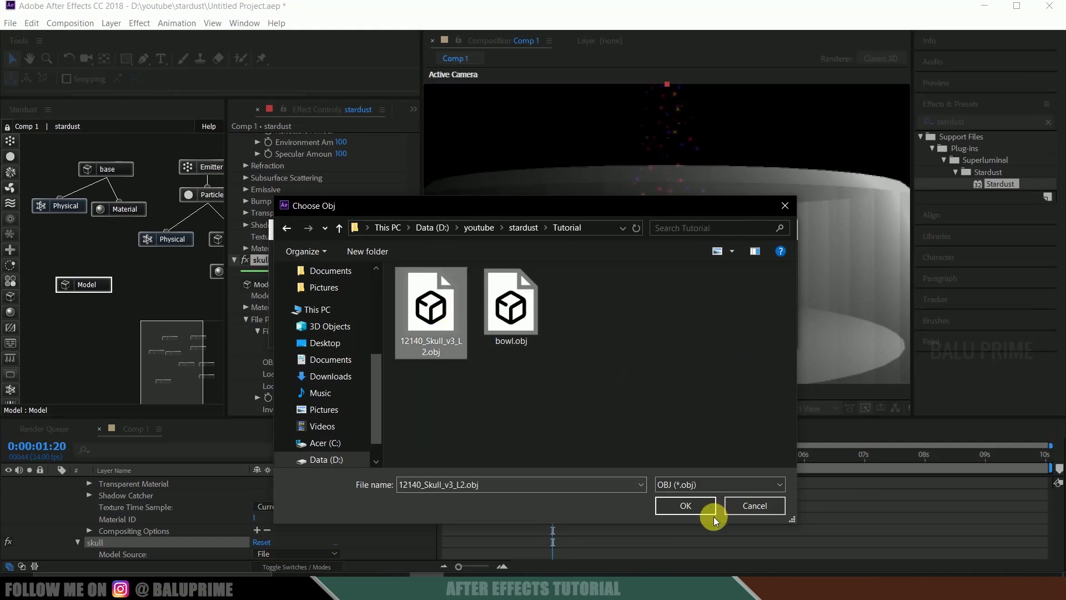
pyautogui.click(684, 506)
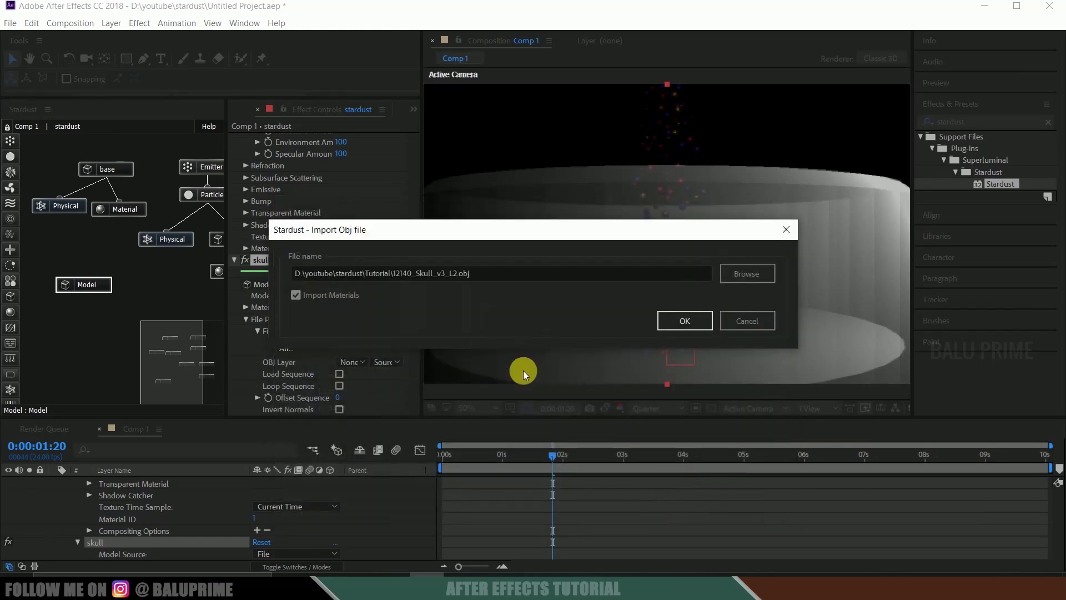
pyautogui.click(295, 296)
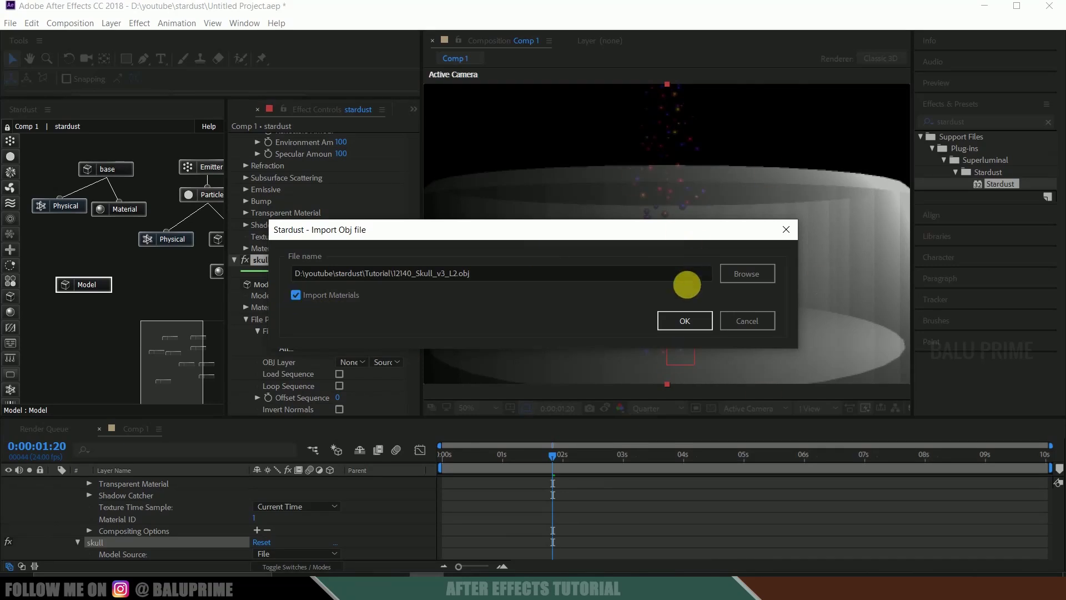
pyautogui.click(674, 320)
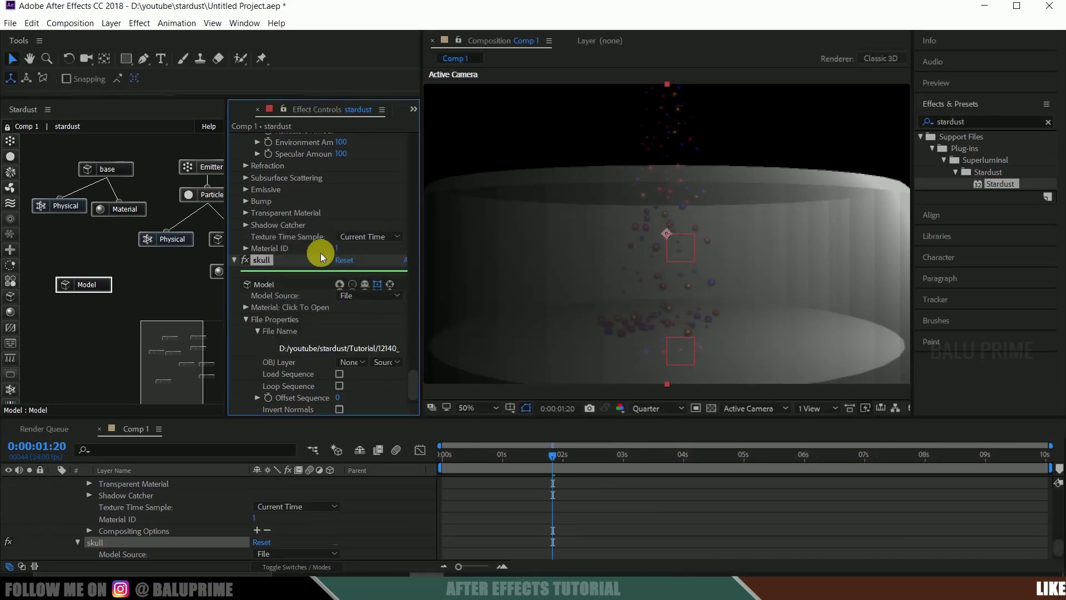
# - Enlarge the skull model by setting Size to 900 in its Model Properties
pyautogui.scroll(-3, 286, 344)
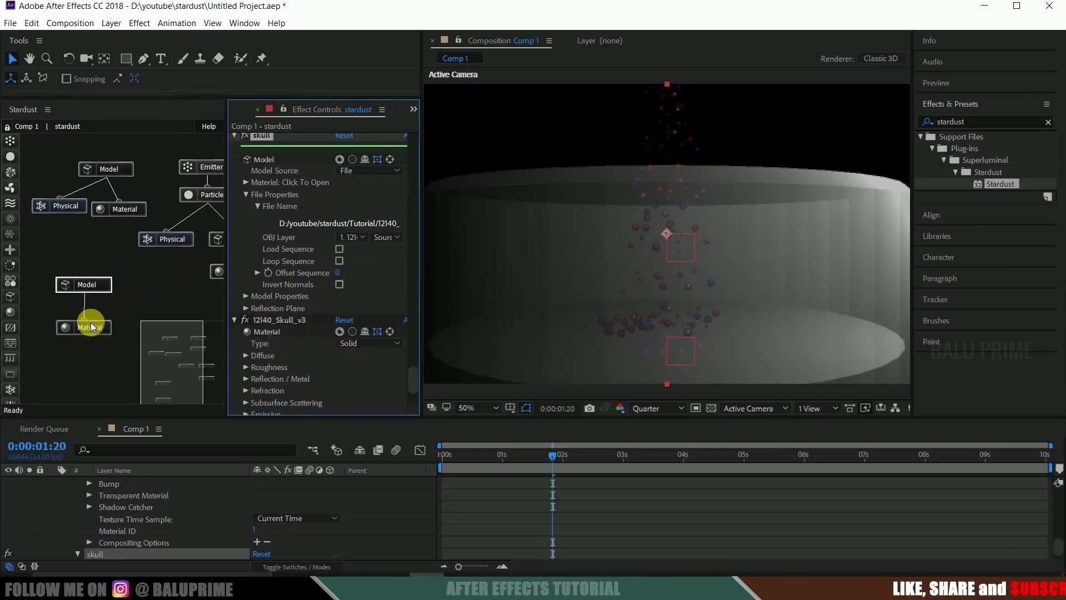
pyautogui.click(85, 285)
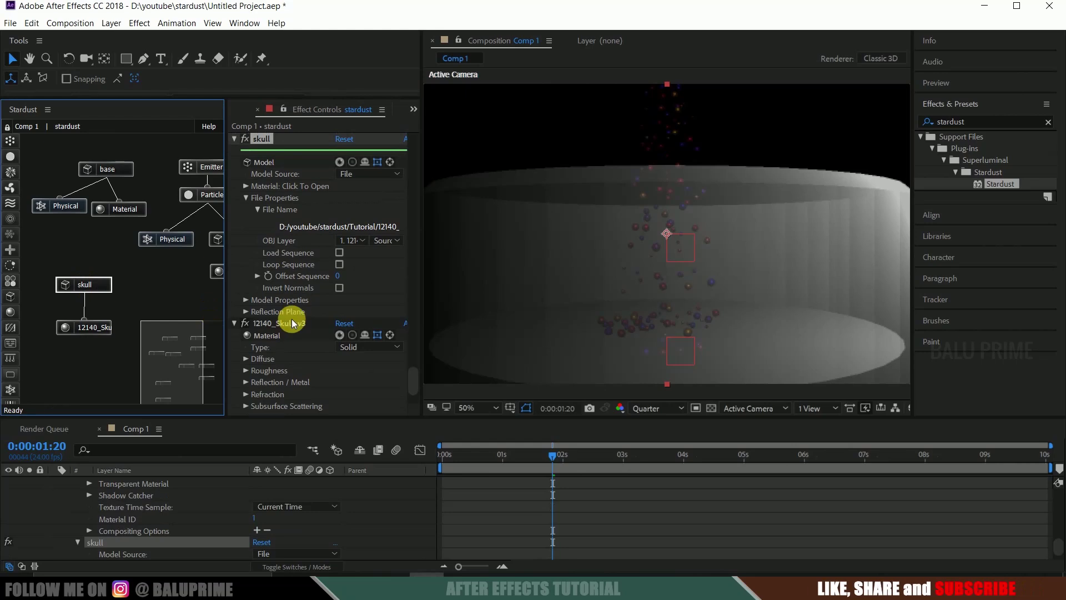
pyautogui.click(247, 300)
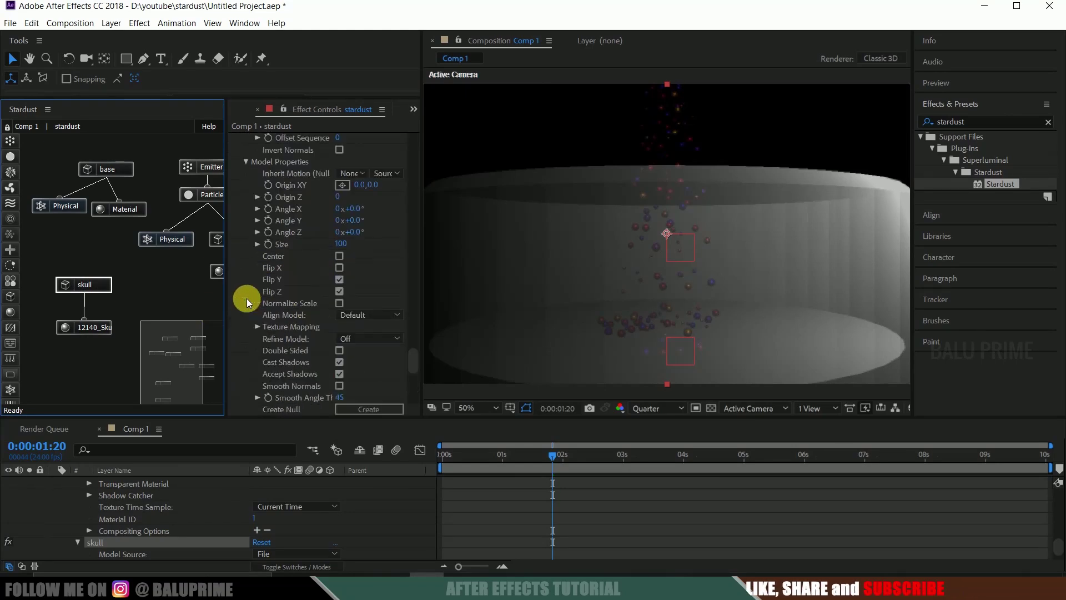
pyautogui.click(340, 243)
pyautogui.write('600')
pyautogui.press('Return')
pyautogui.click(341, 244)
pyautogui.write('900')
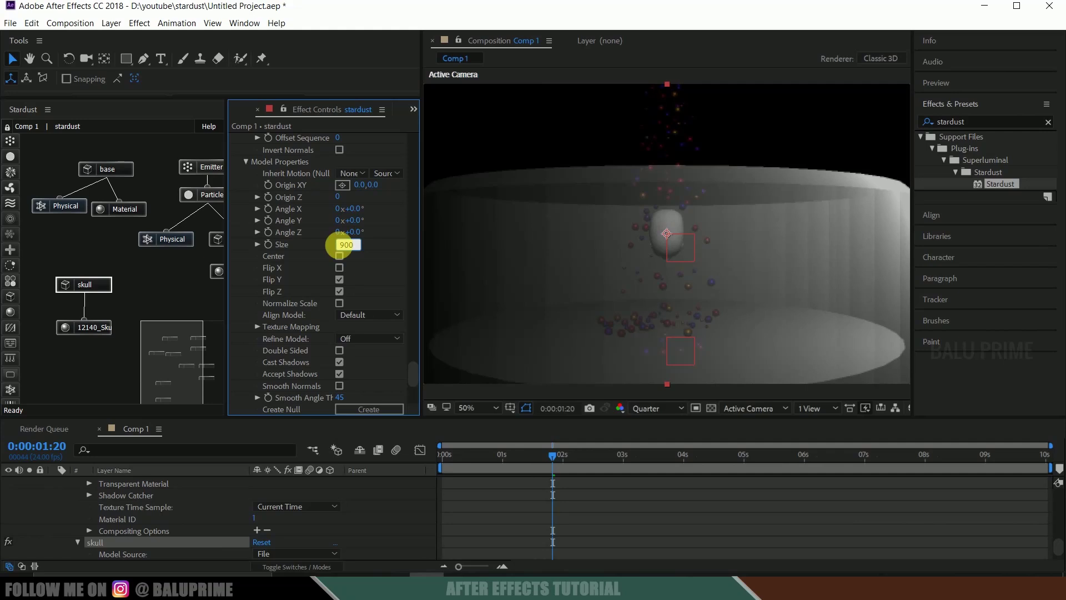
pyautogui.press('Return')
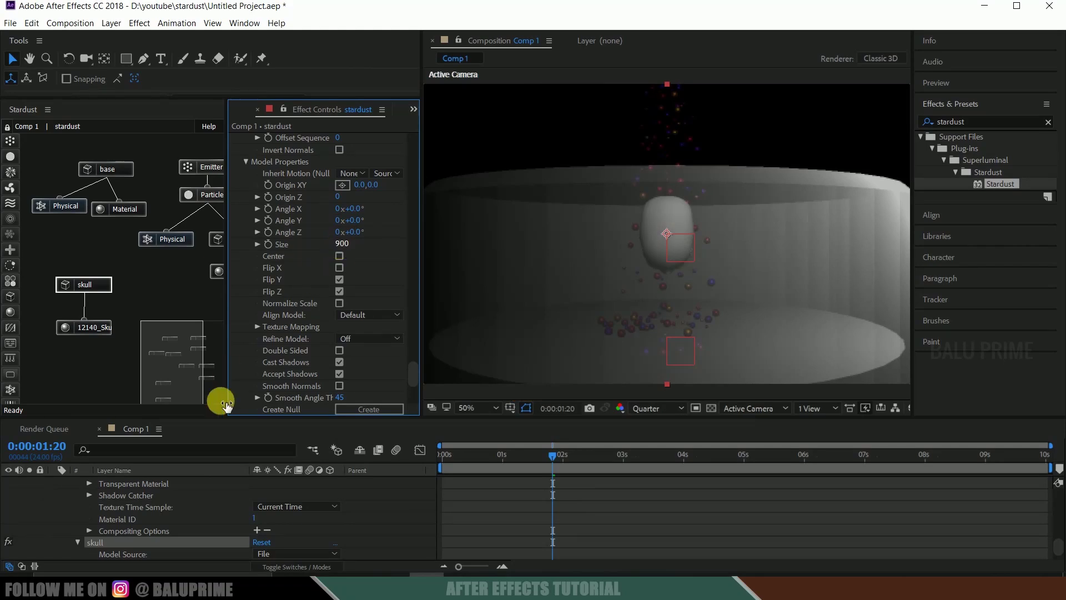
pyautogui.scroll(-3, 304, 338)
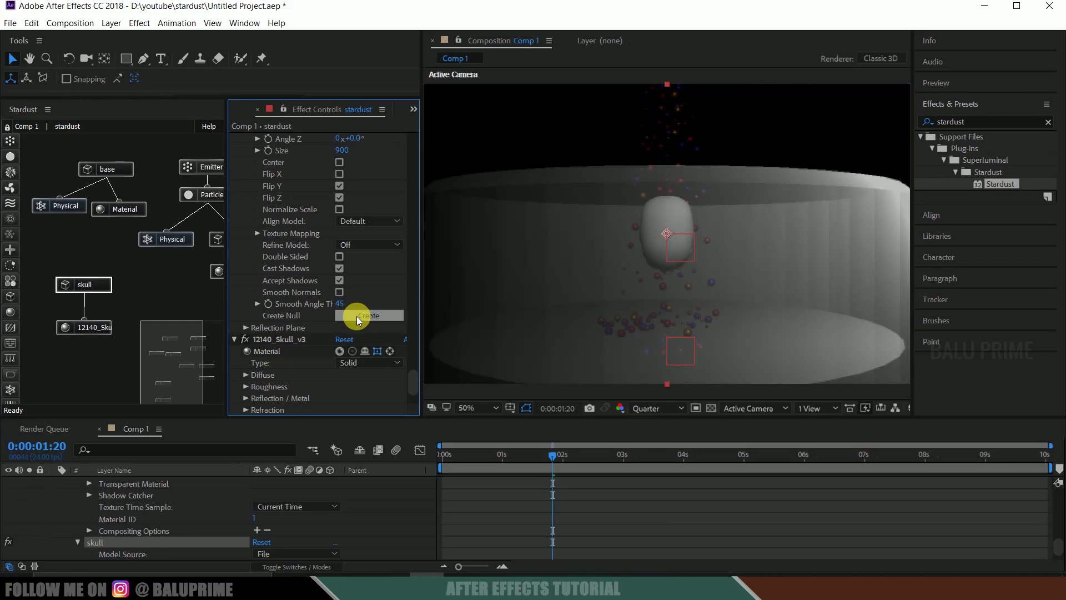
# - Create a control null for the skull model and rename its layer skull control
pyautogui.scroll(-5, 187, 514)
pyautogui.scroll(10, 187, 514)
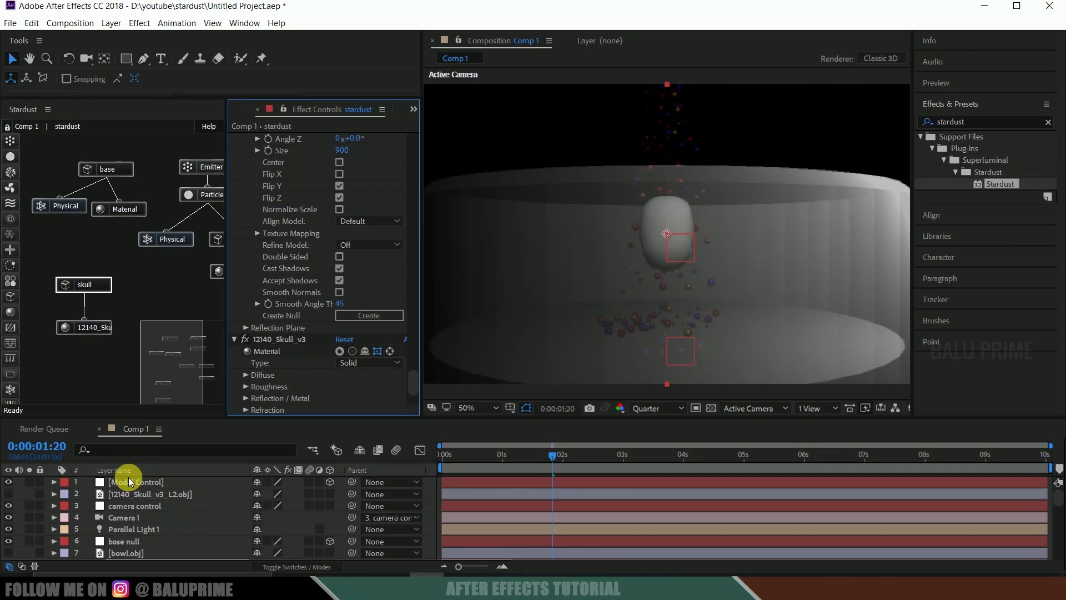
pyautogui.click(127, 481)
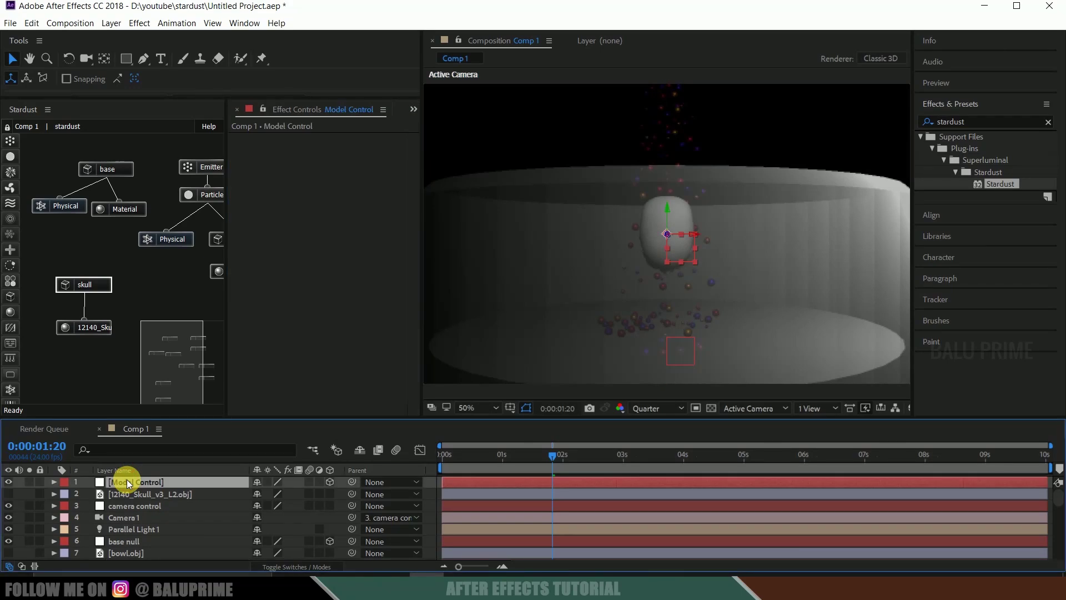
pyautogui.rightClick(127, 479)
pyautogui.click(162, 563)
pyautogui.write('skull')
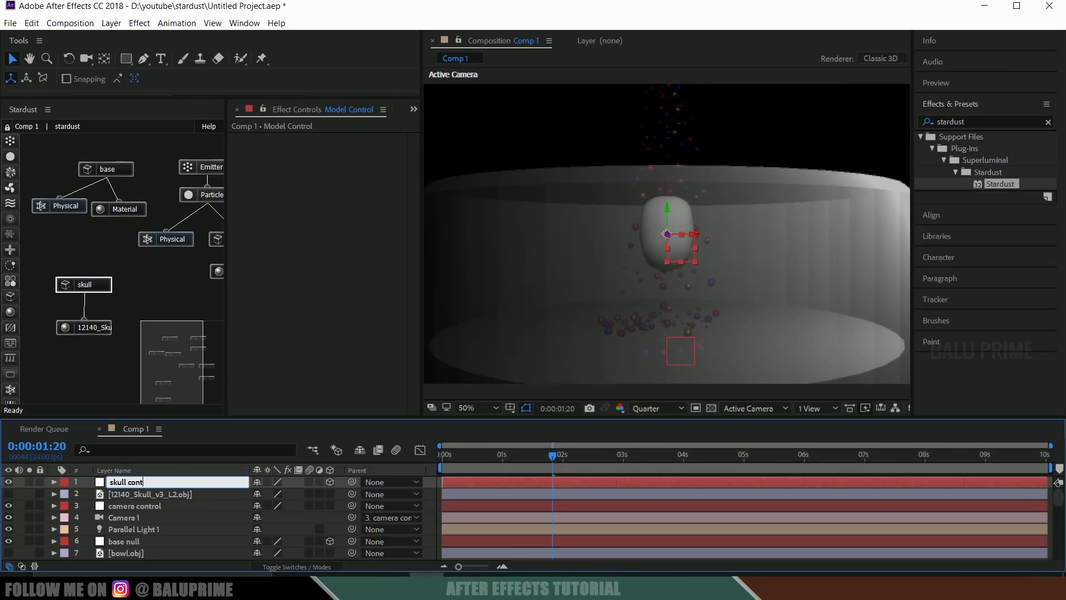
pyautogui.press('Return')
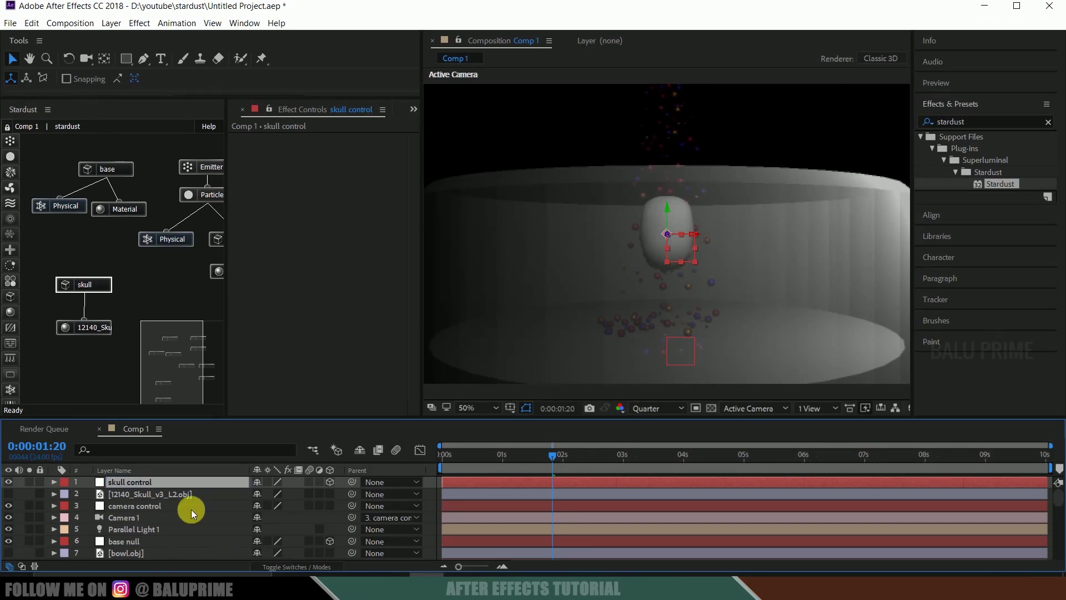
# - Set the skull control layer's X Rotation to -90° to turn the skull upright
pyautogui.press('r')
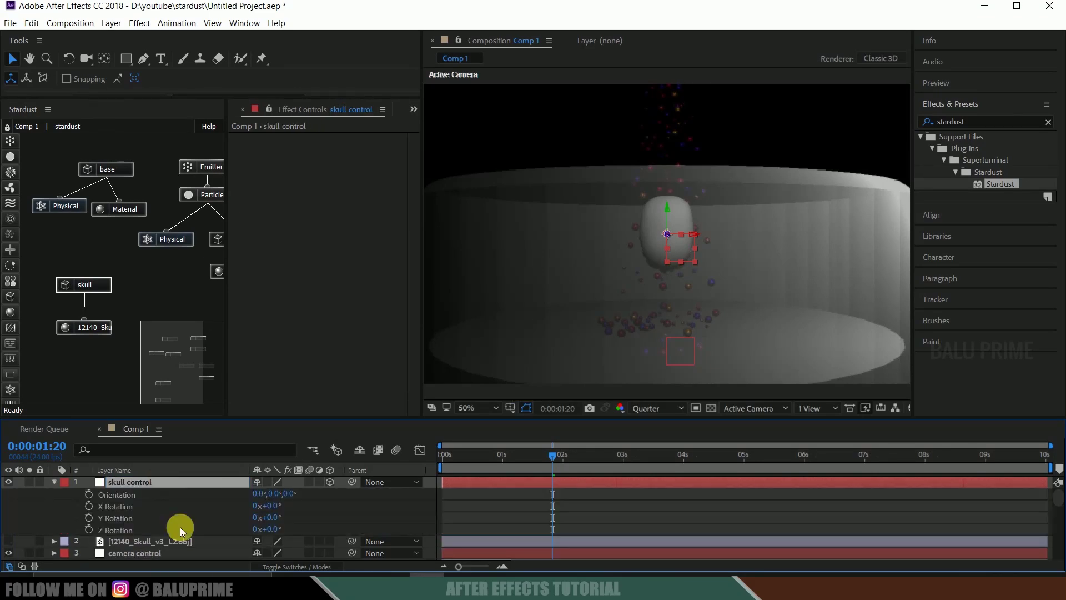
pyautogui.click(275, 507)
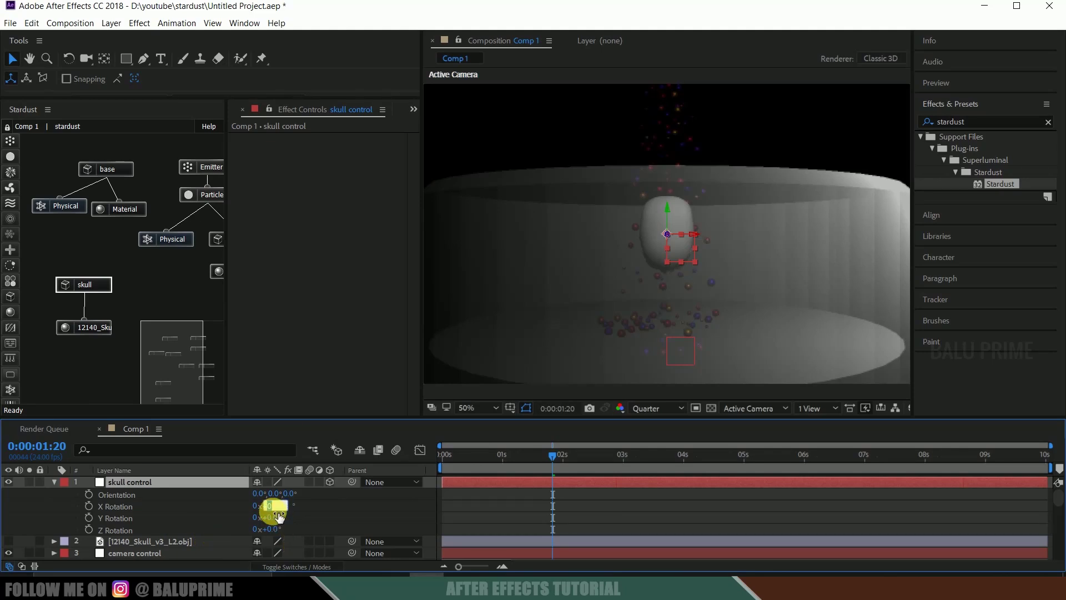
pyautogui.write('-90')
pyautogui.press('Return')
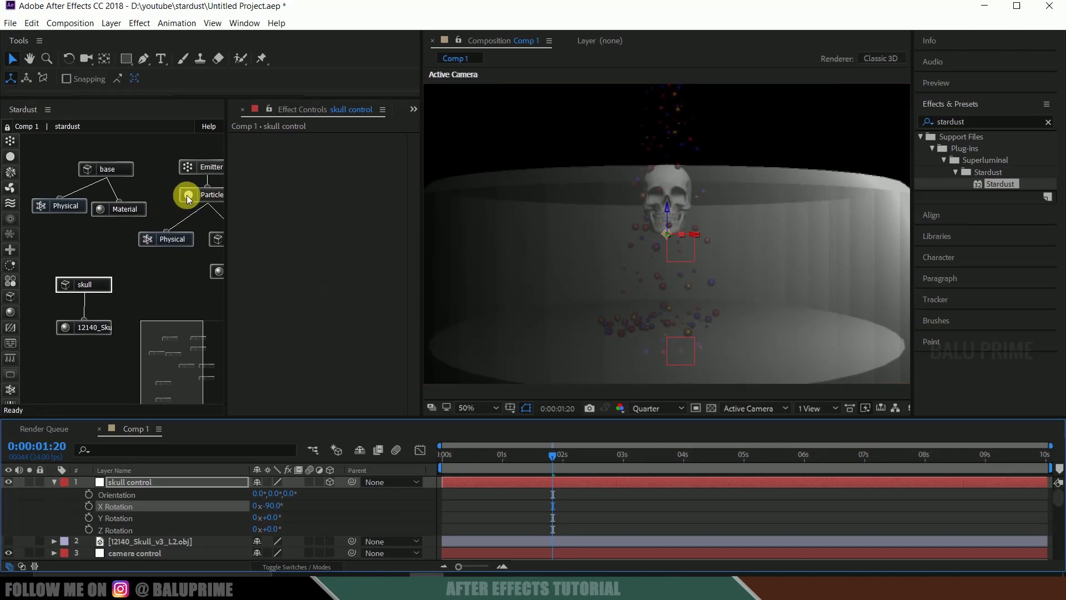
# - Set the skull node's Size to 1200 in its Model Properties
pyautogui.click(86, 289)
pyautogui.scroll(-5, 290, 331)
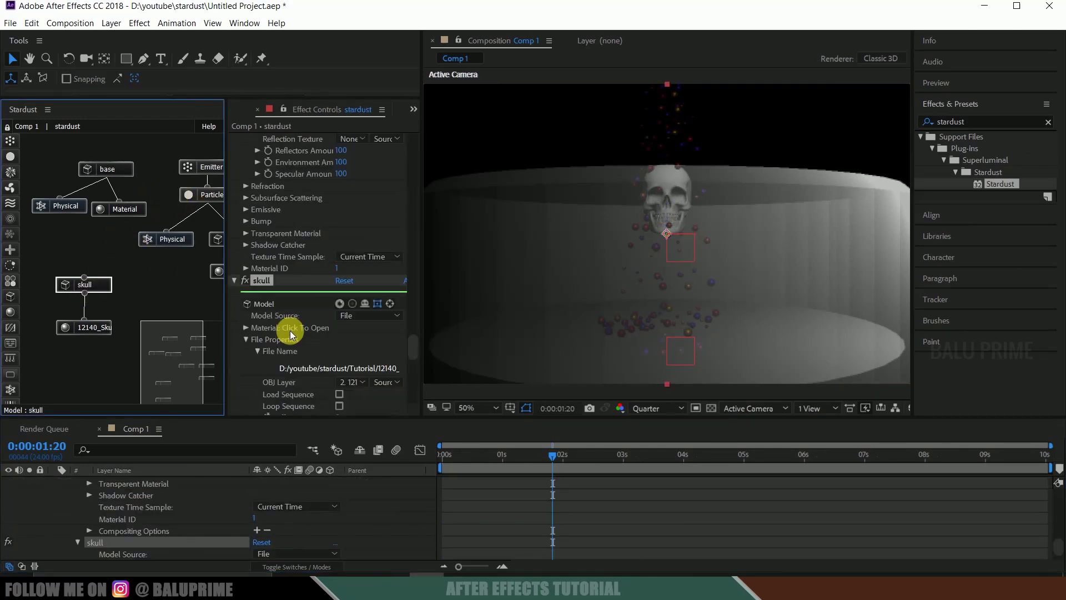
pyautogui.scroll(-3, 283, 322)
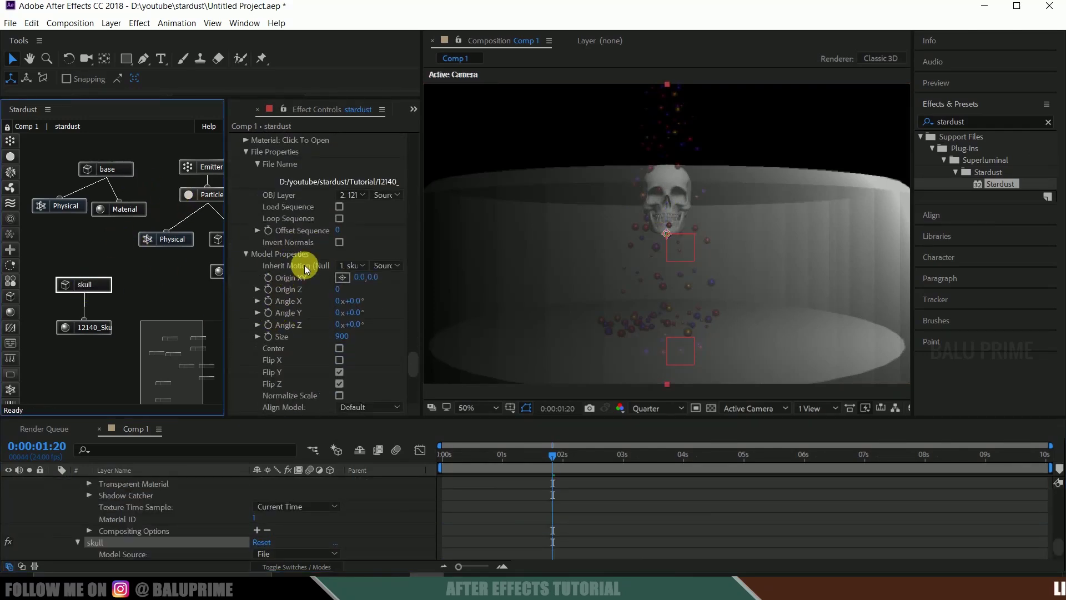
pyautogui.click(345, 336)
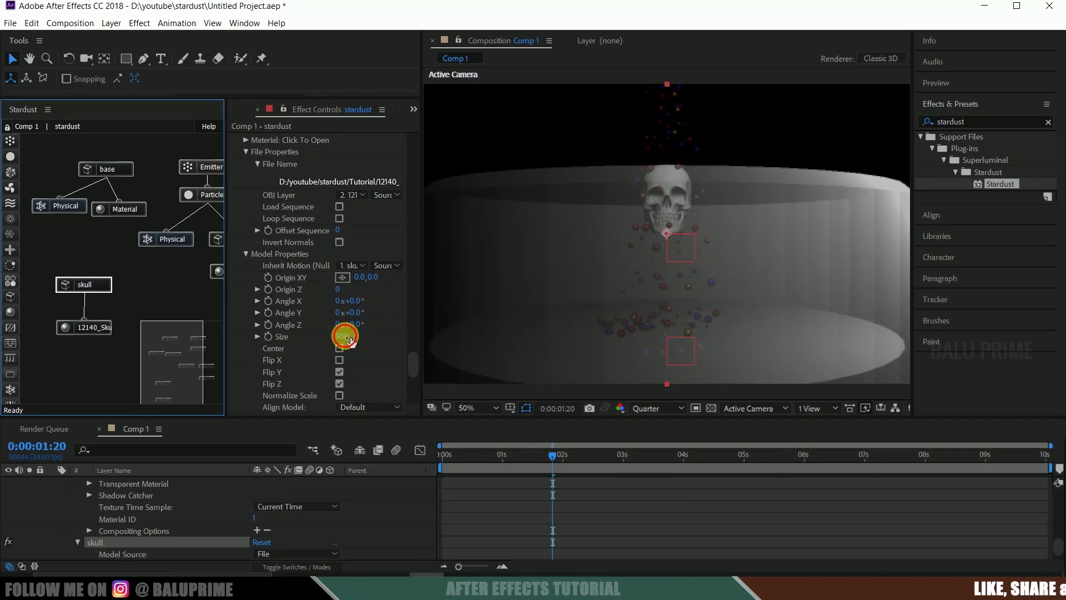
pyautogui.write('1200')
pyautogui.click(349, 338)
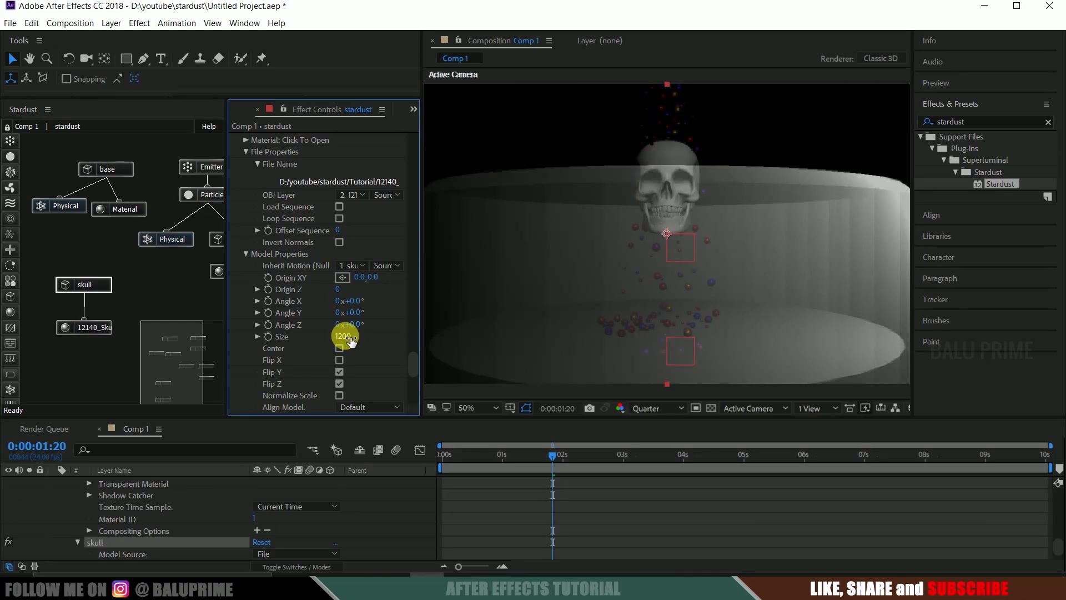
# - Lower the skull control null in the composition so the skull sits down near the bowl's floor
pyautogui.scroll(-5, 155, 496)
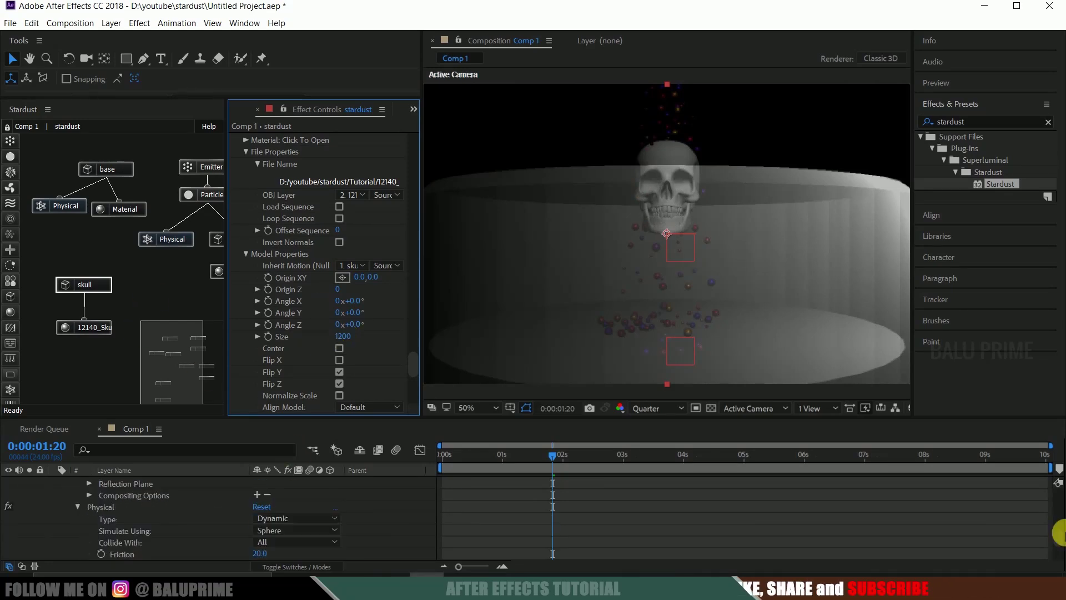
pyautogui.scroll(5, 1057, 525)
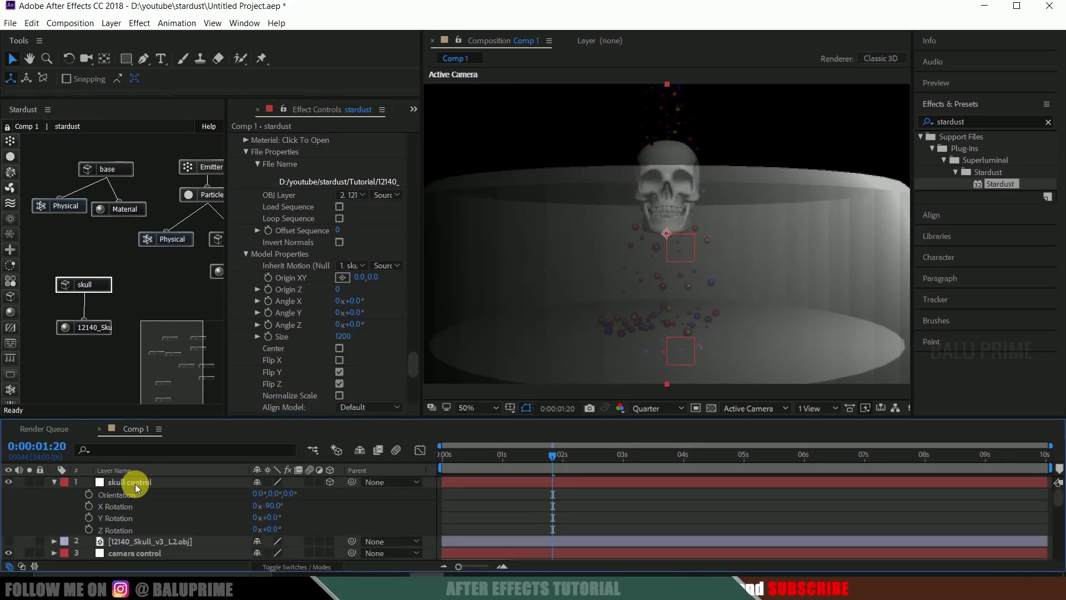
pyautogui.click(135, 484)
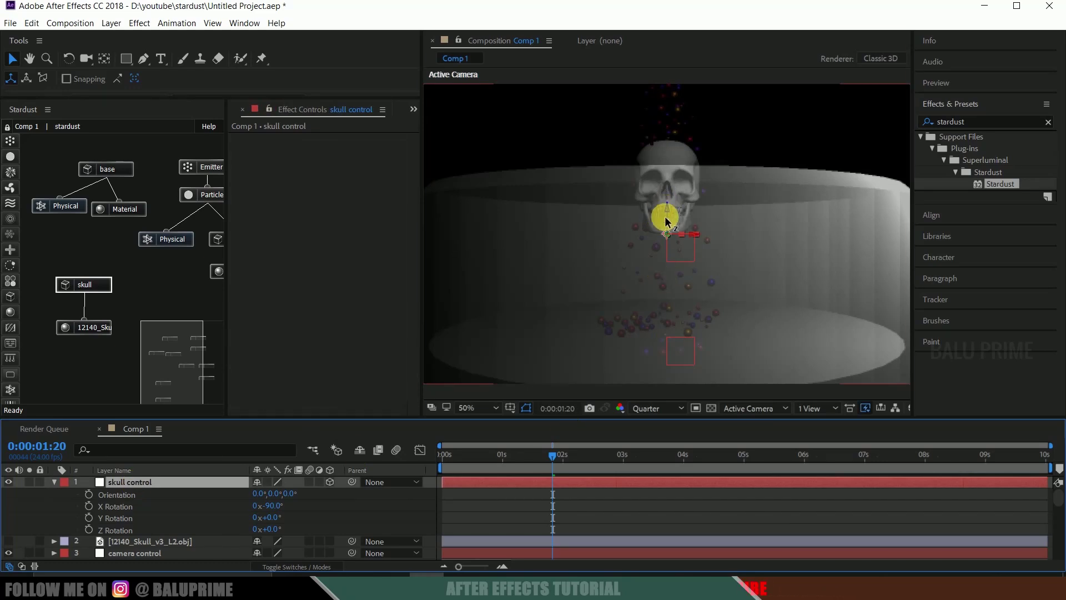
pyautogui.moveTo(667, 221); pyautogui.dragTo(657, 280)
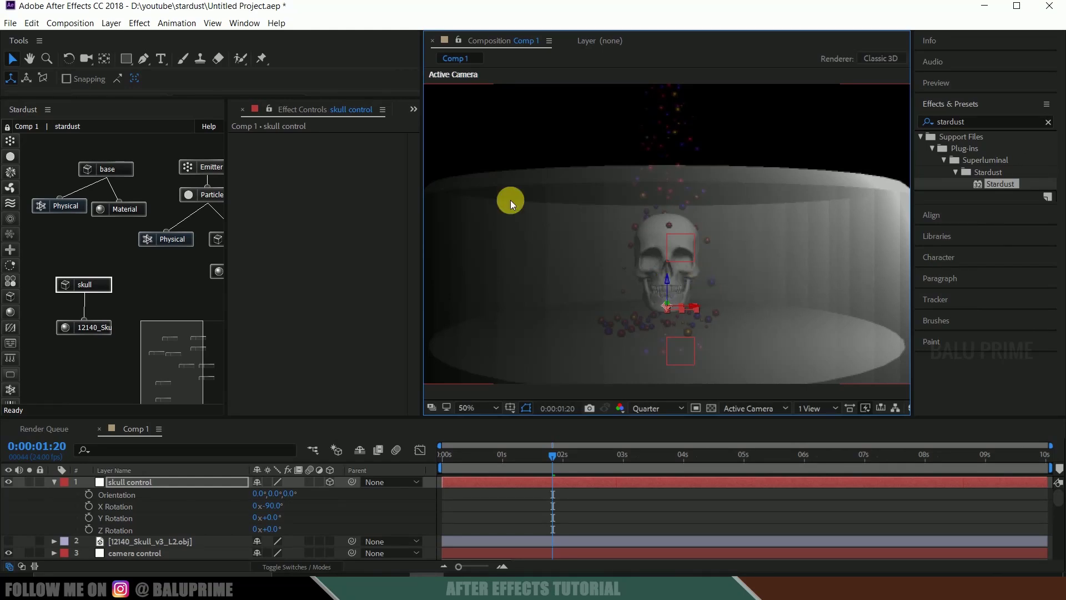
# - Shift the skull's Material node aside, add a Physical node beside it and connect it to the skull Model
pyautogui.moveTo(95, 329); pyautogui.dragTo(135, 348)
pyautogui.click(119, 326)
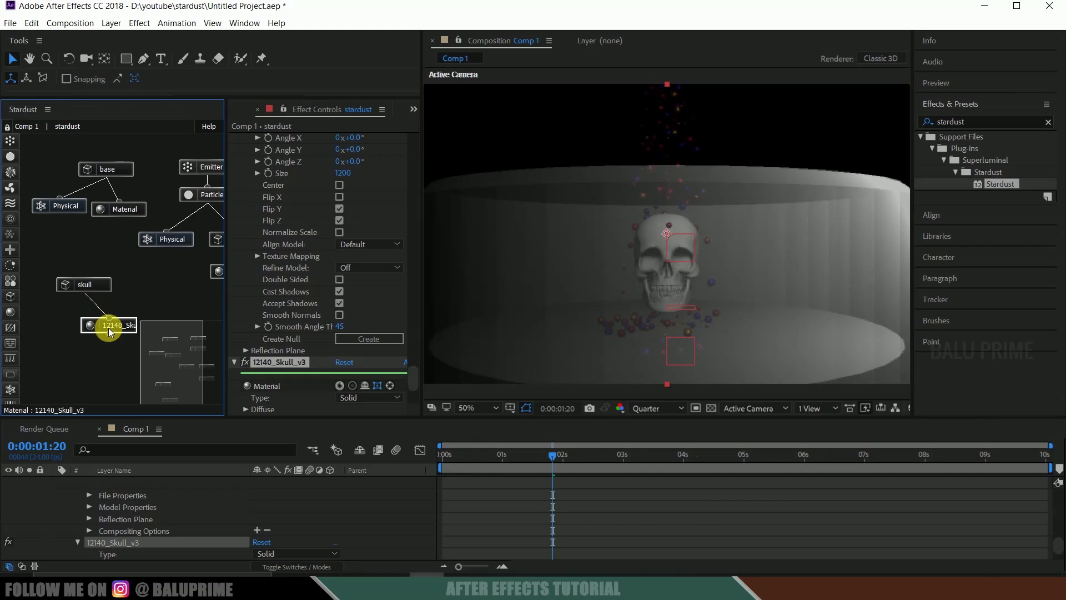
pyautogui.moveTo(102, 325); pyautogui.dragTo(108, 323)
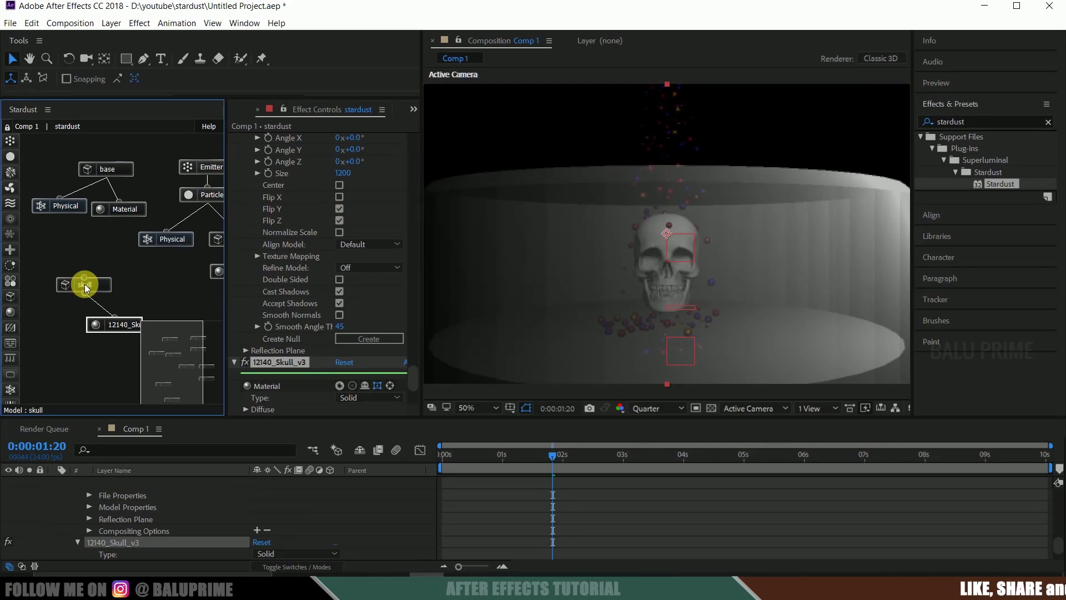
pyautogui.click(11, 391)
pyautogui.moveTo(45, 393); pyautogui.dragTo(59, 327)
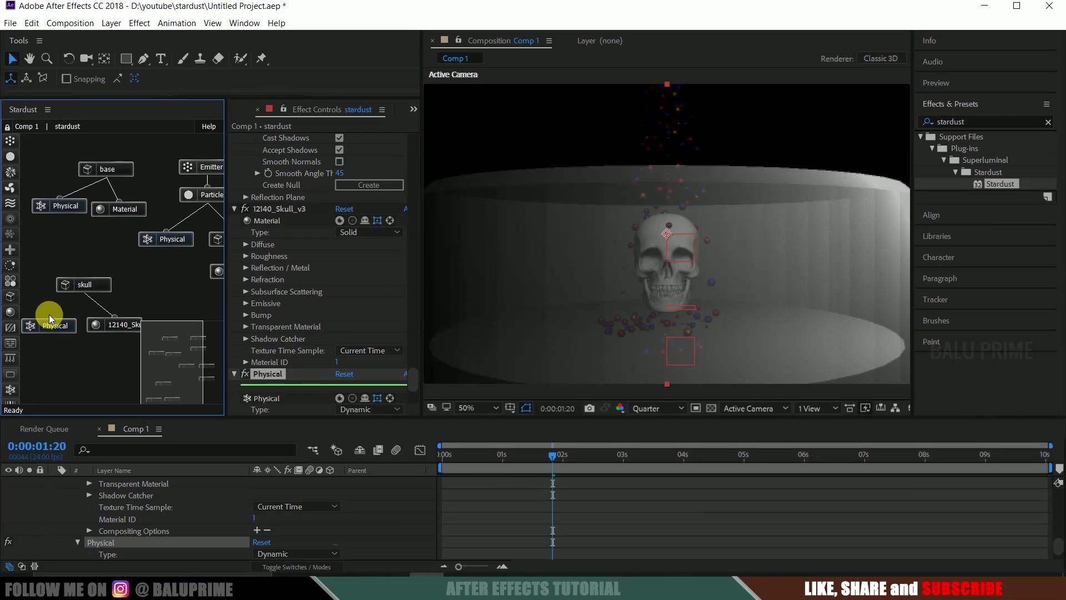
pyautogui.moveTo(49, 318); pyautogui.dragTo(85, 282)
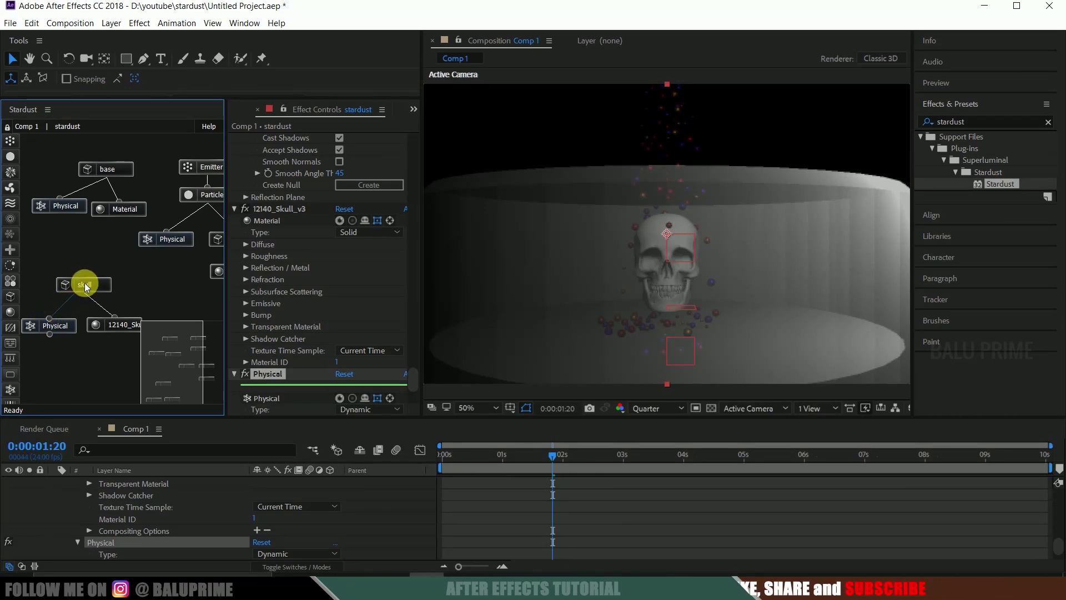
pyautogui.click(62, 323)
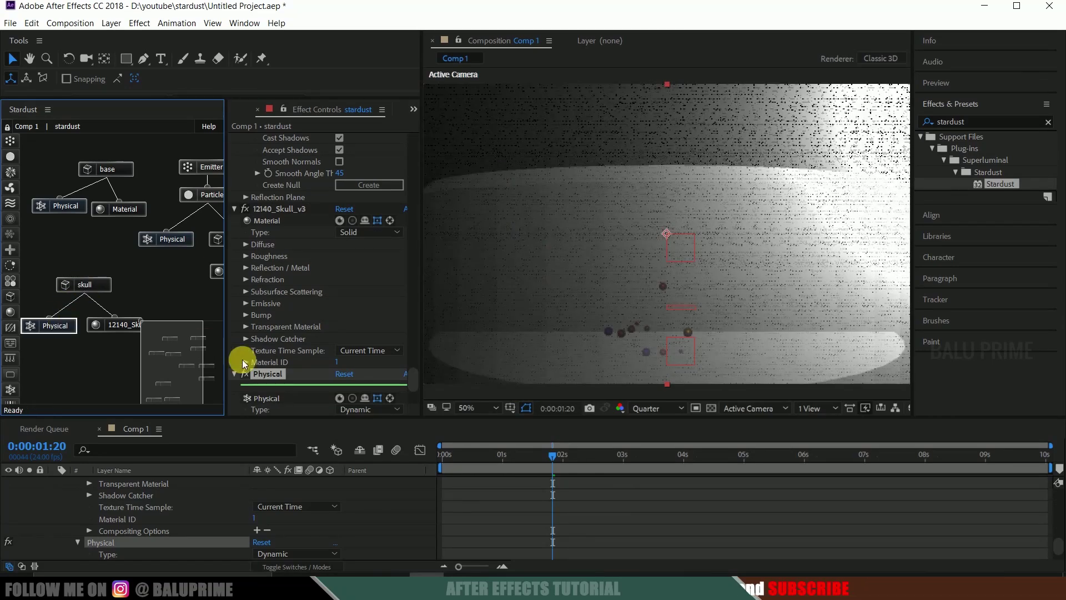
# - Set the skull's Physical node Type to Kinematic and Simulate Using to Model
pyautogui.scroll(-3, 250, 367)
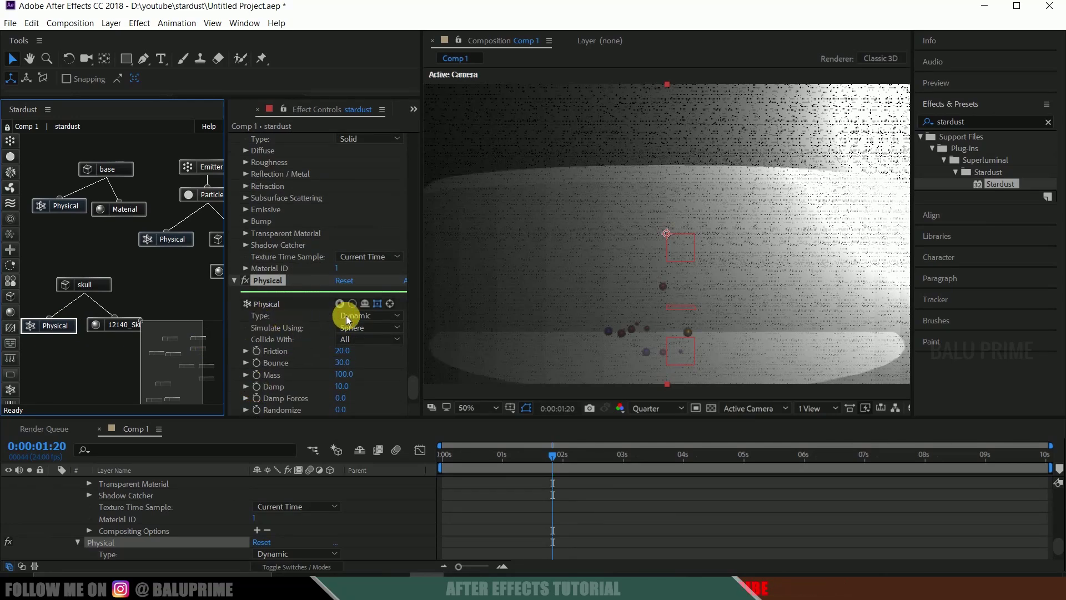
pyautogui.click(366, 315)
pyautogui.click(364, 343)
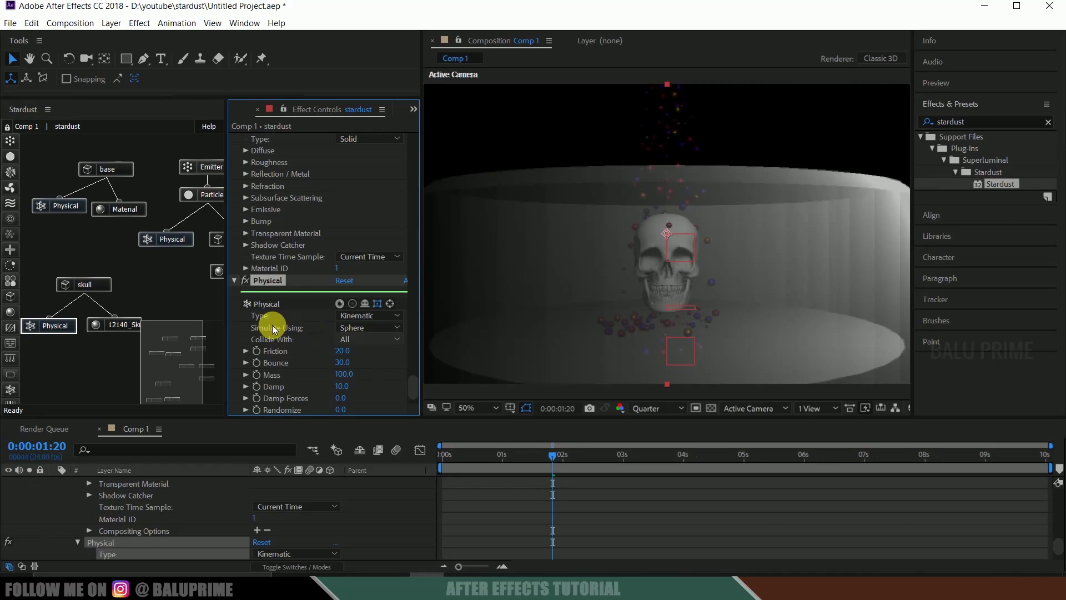
pyautogui.click(348, 327)
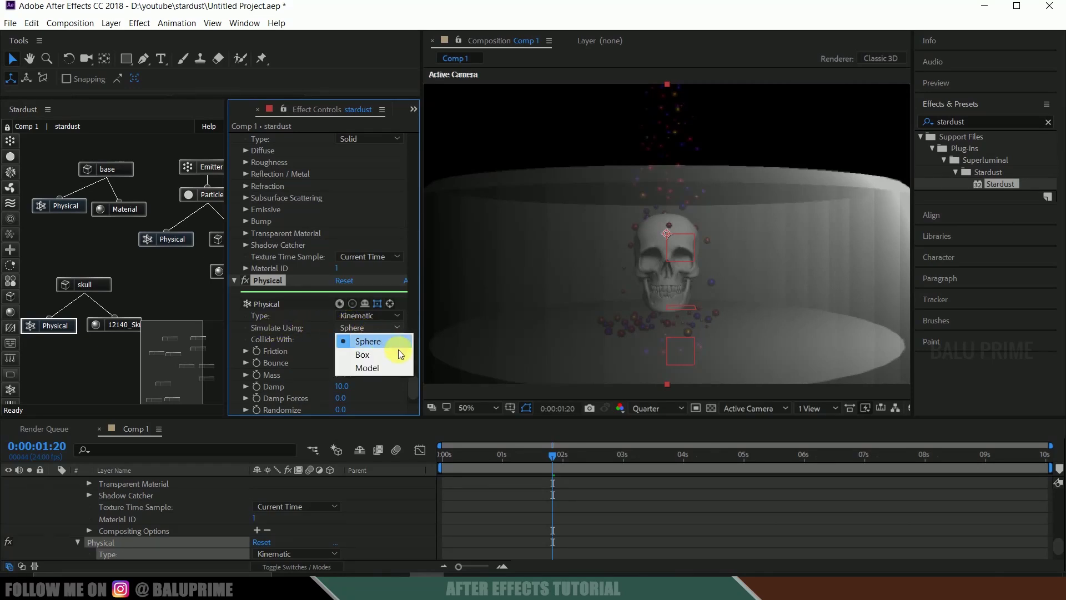
pyautogui.click(368, 367)
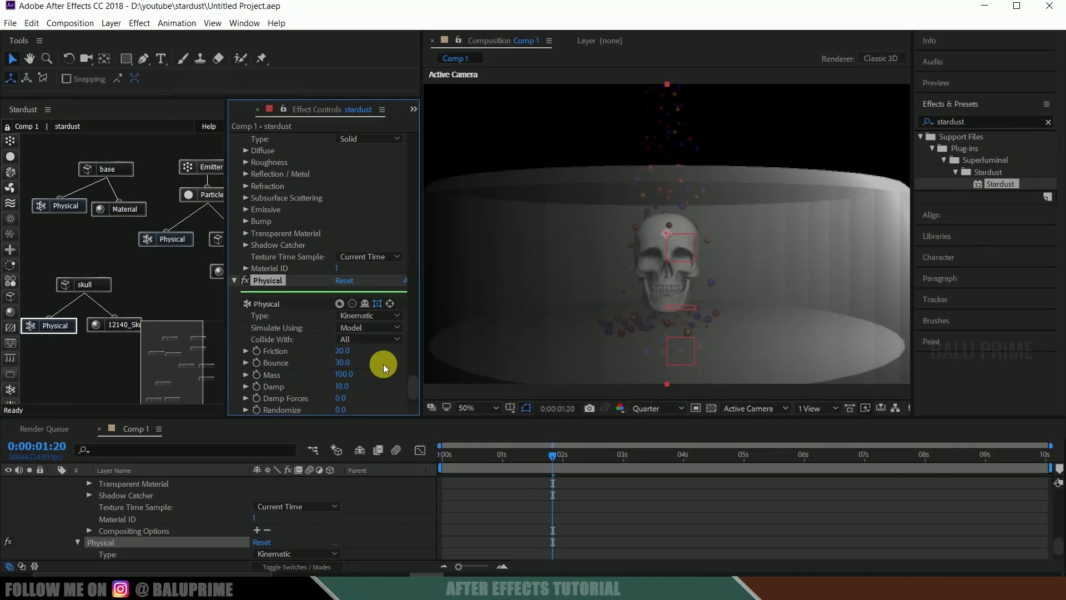
# - Preview the frozen simulation briefly, then reset the physics by switching Simulation to Off and back to On
pyautogui.press('space')
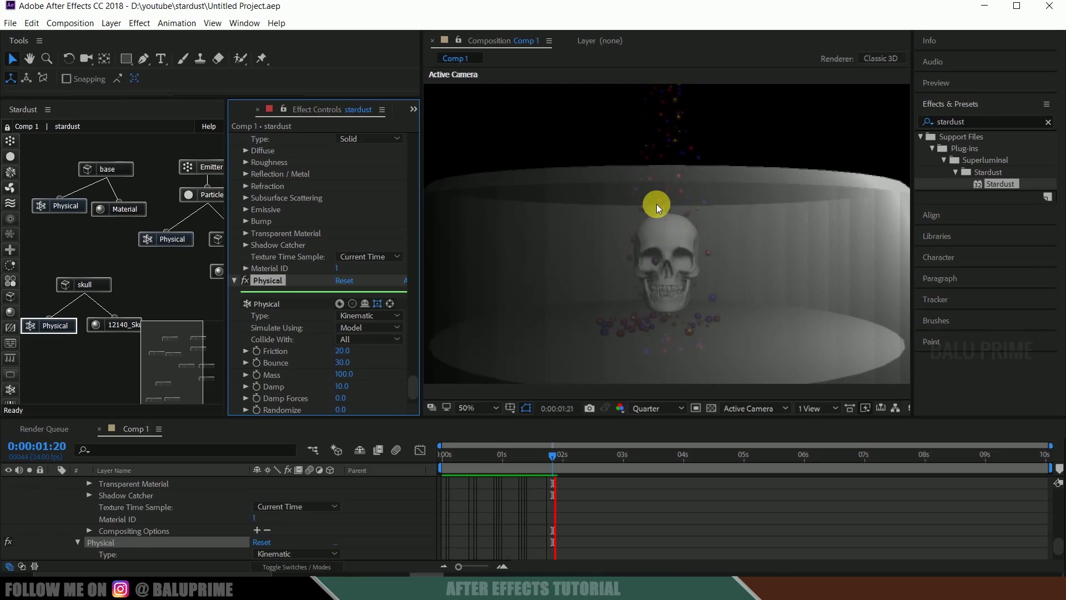
pyautogui.click(550, 460)
pyautogui.moveTo(412, 383); pyautogui.dragTo(420, 124)
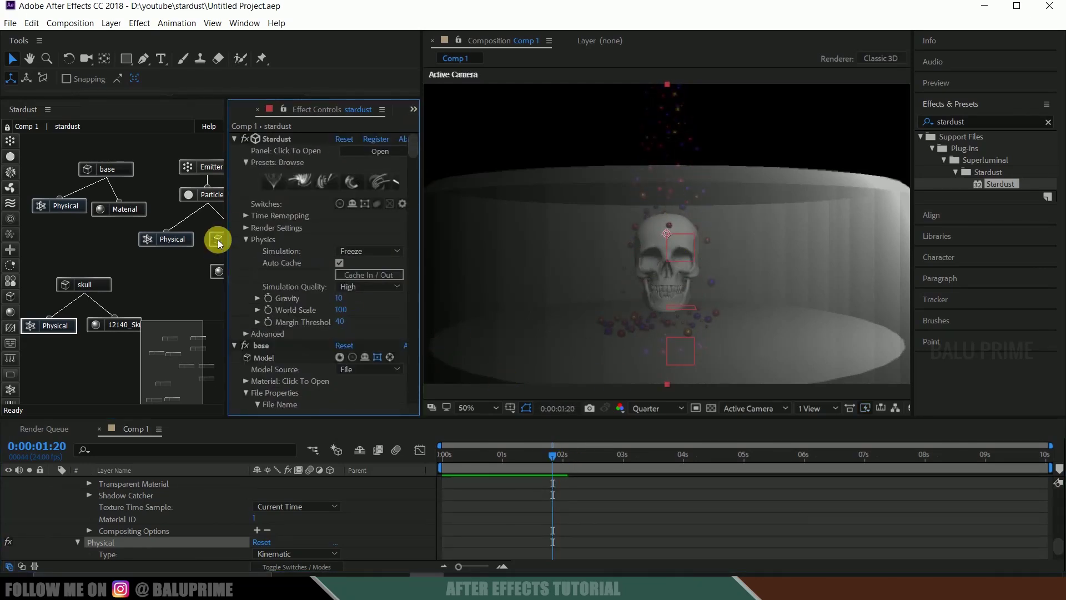
pyautogui.click(358, 251)
pyautogui.click(368, 265)
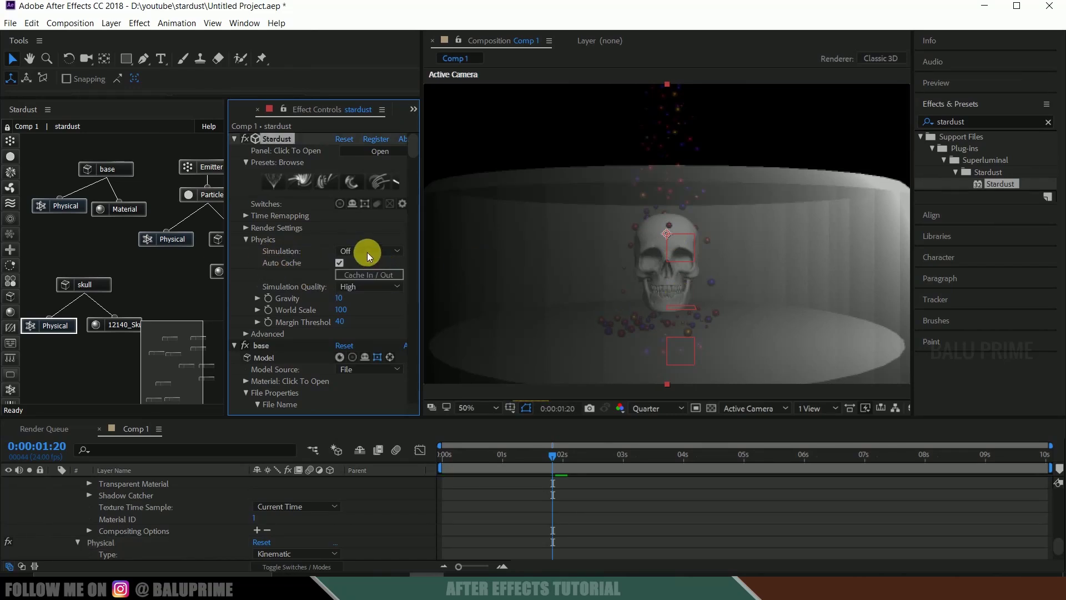
pyautogui.click(367, 252)
pyautogui.click(372, 279)
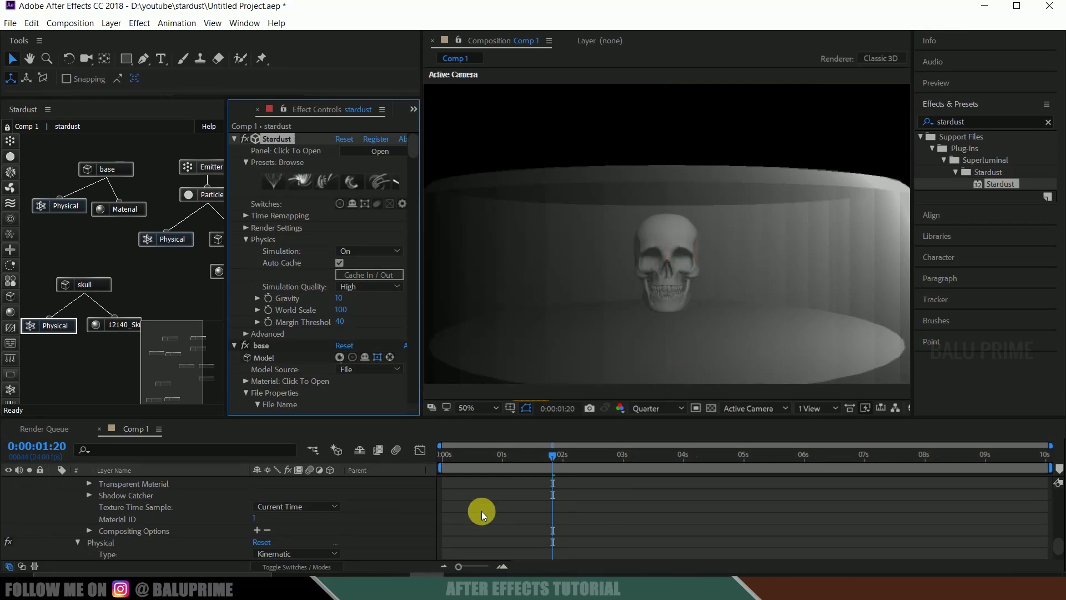
# - Play the physics simulation from the first frame and park the playhead at 0:00:01:21
pyautogui.click(430, 457)
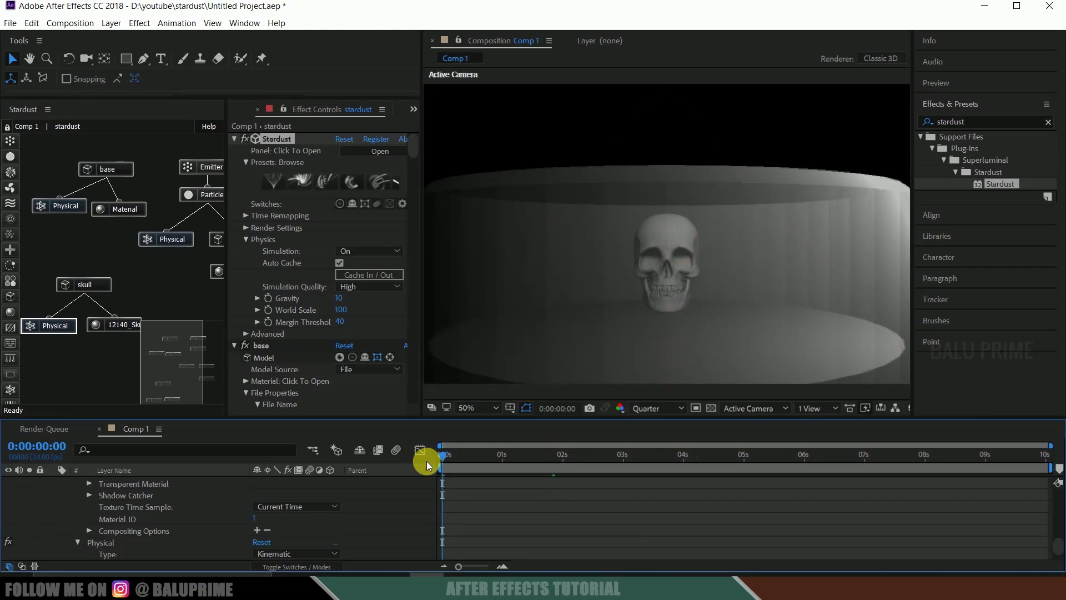
pyautogui.press('space')
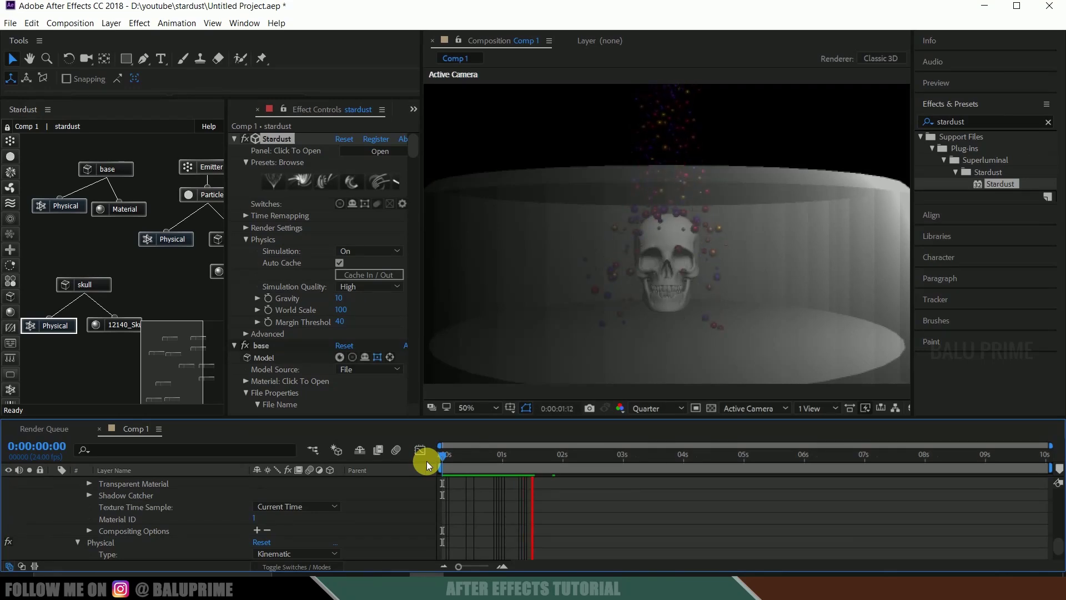
pyautogui.click(554, 456)
# - Set the Stardust physics Simulation to Freeze
pyautogui.scroll(-6, 301, 250)
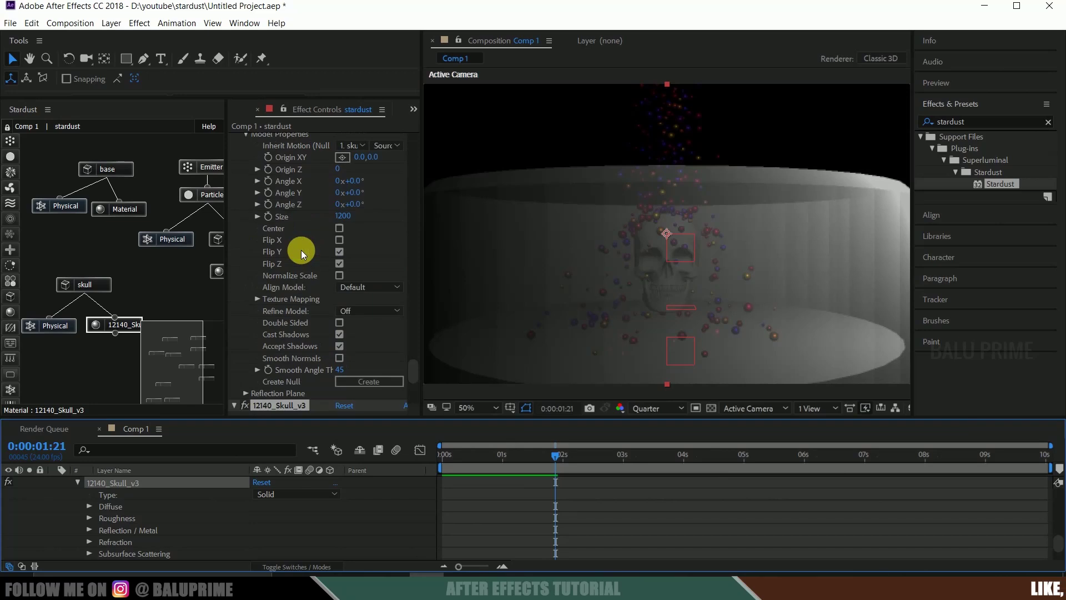
pyautogui.moveTo(411, 340); pyautogui.dragTo(418, 126)
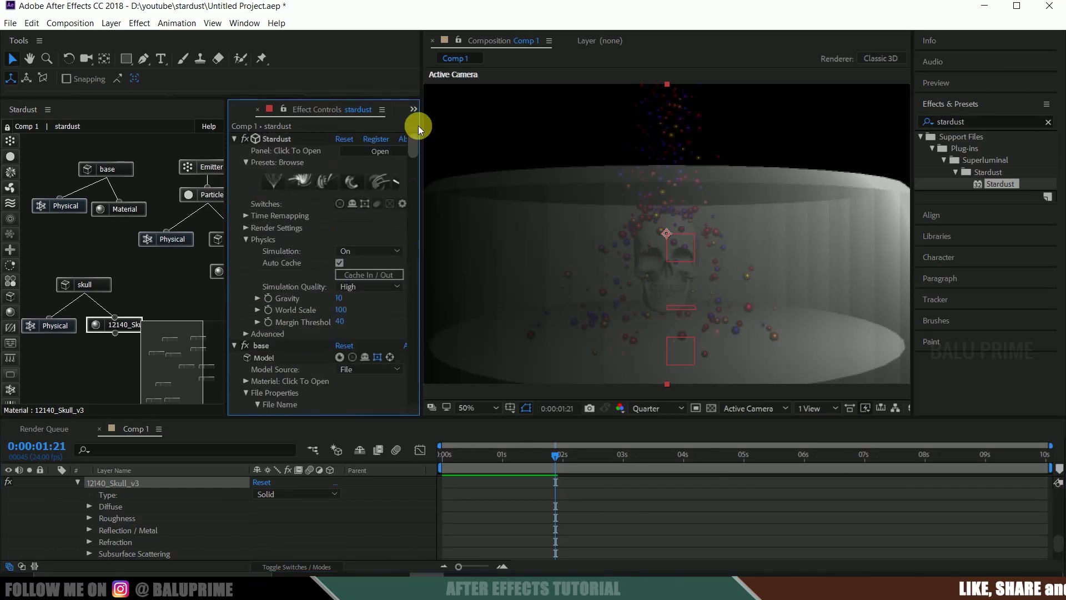
pyautogui.click(363, 247)
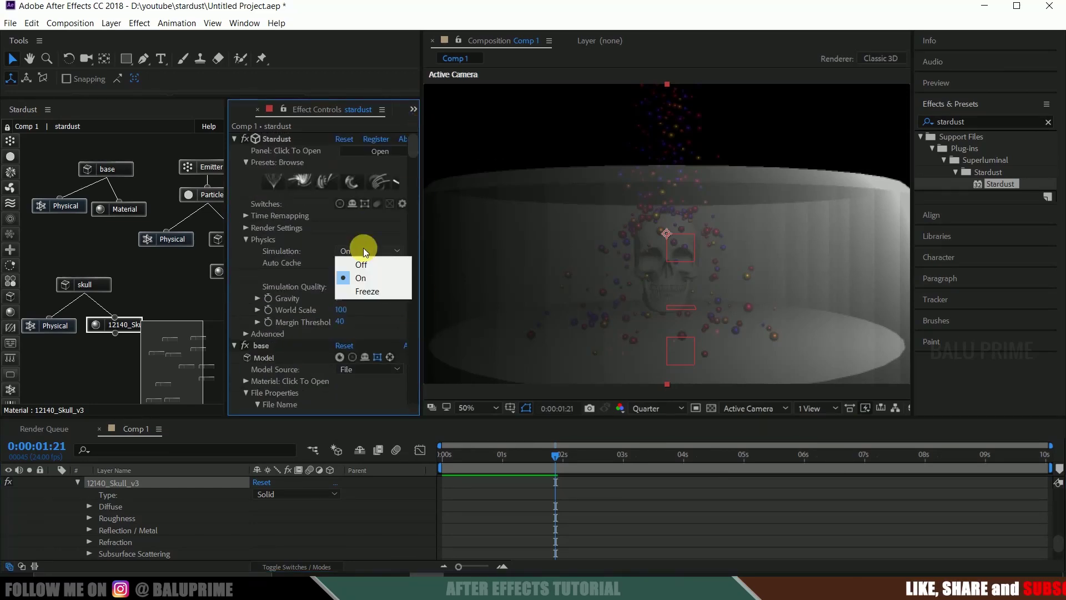
pyautogui.click(369, 280)
# - Set the Reflection / Metal Amount of the skull's 12140_Skull_v3 material to 100
pyautogui.moveTo(412, 153); pyautogui.dragTo(393, 349)
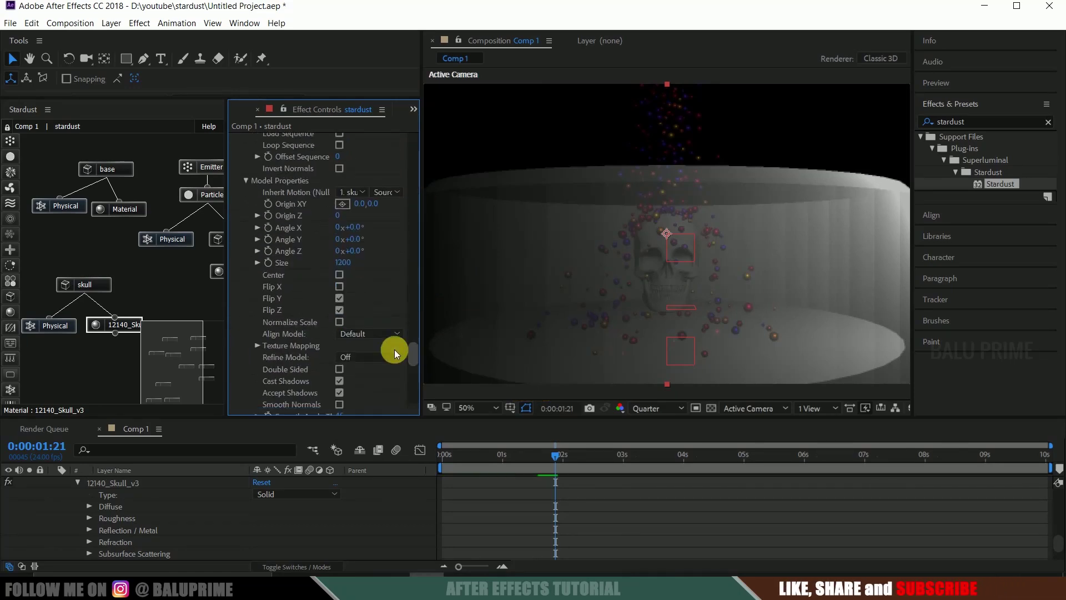
pyautogui.click(115, 327)
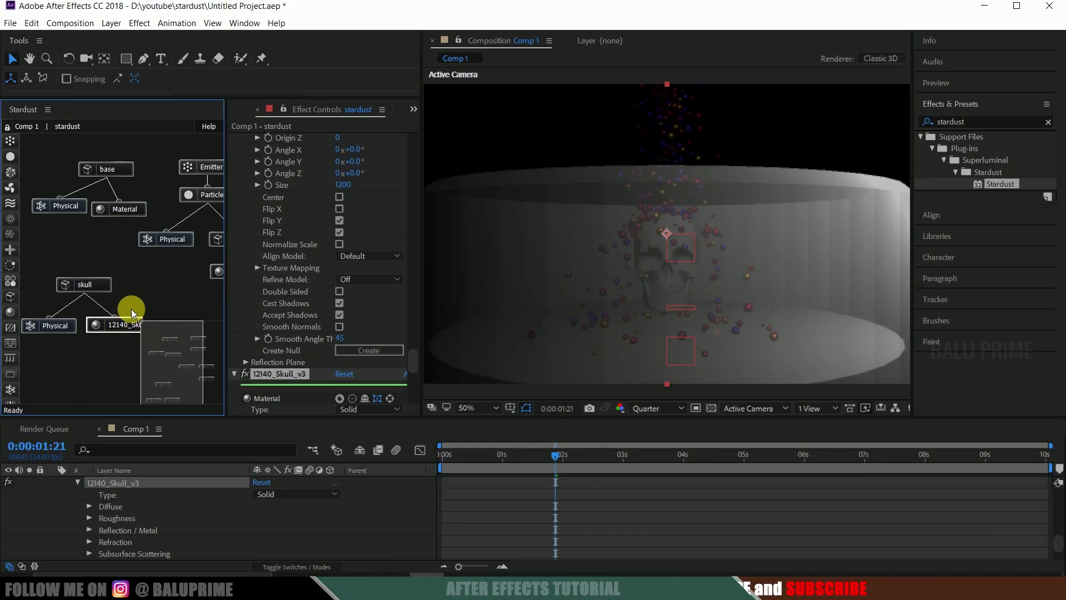
pyautogui.scroll(-5, 306, 384)
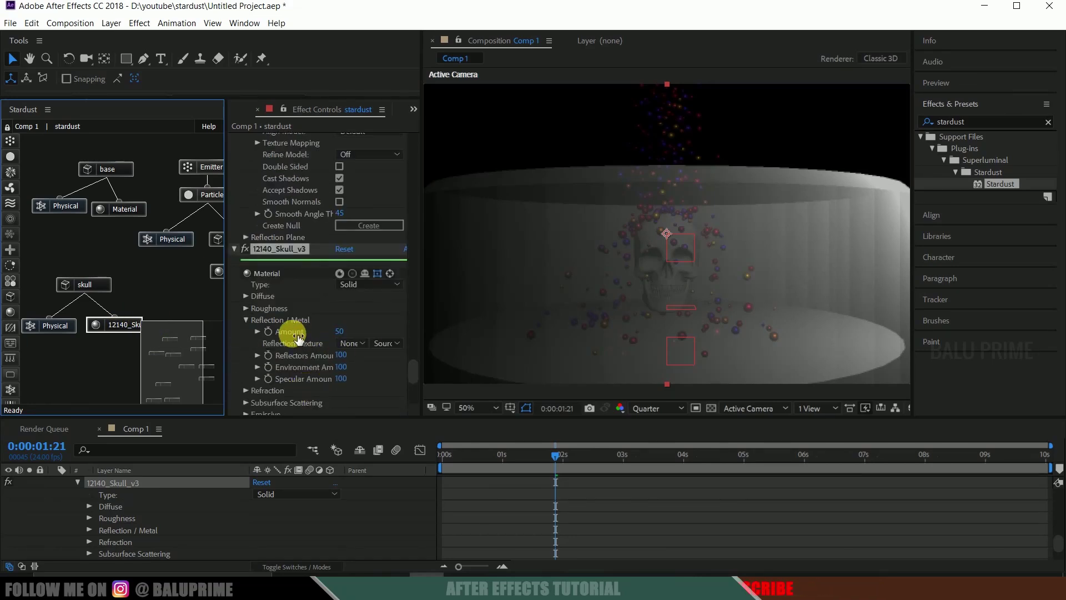
pyautogui.click(341, 331)
pyautogui.write('100')
pyautogui.press('Return')
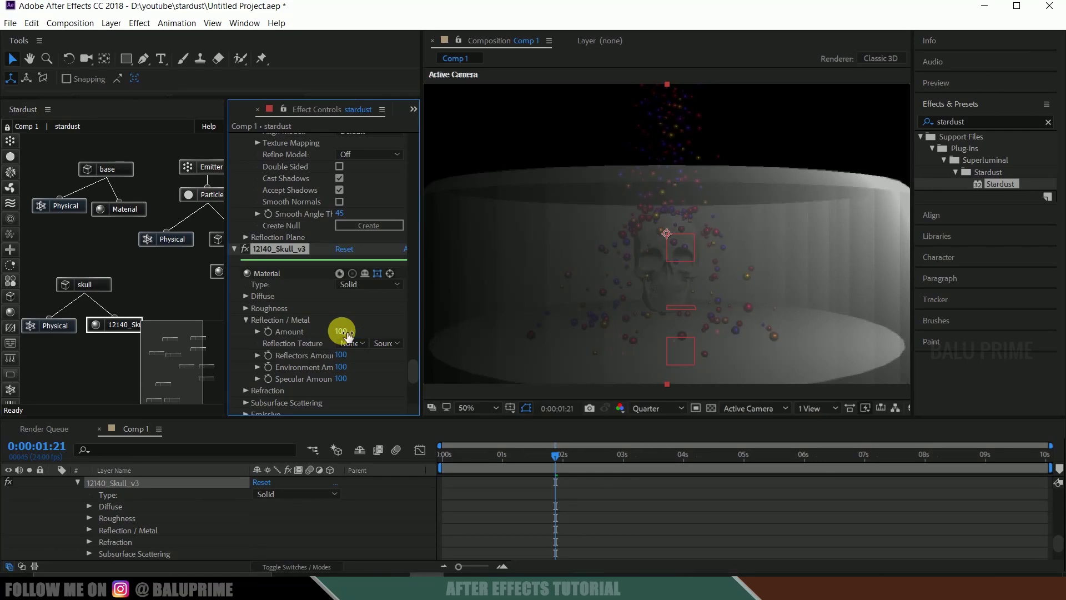
pyautogui.scroll(-4, 318, 344)
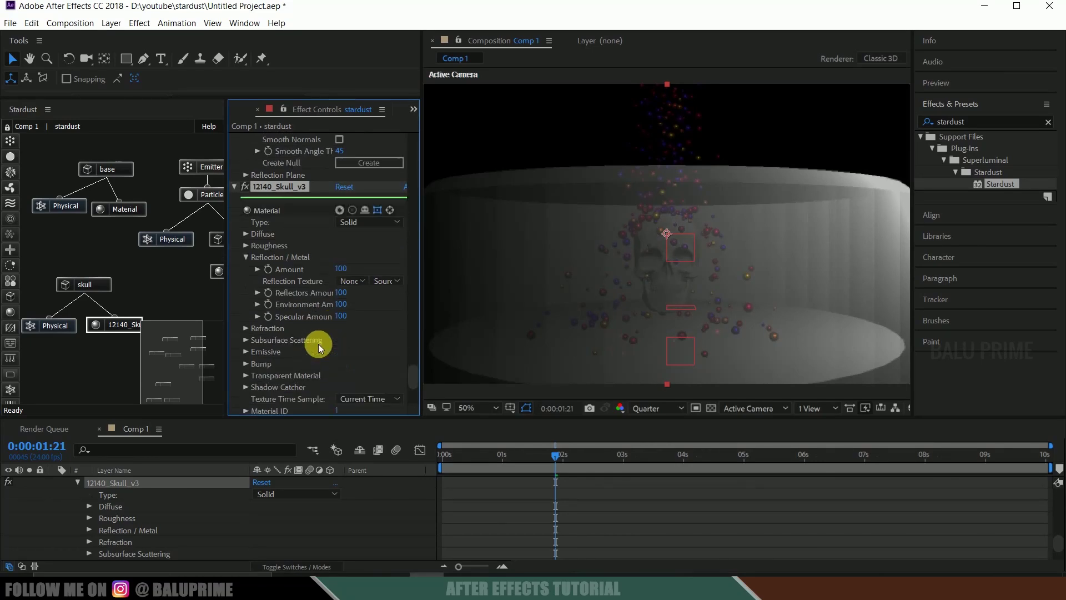
pyautogui.scroll(1, 318, 344)
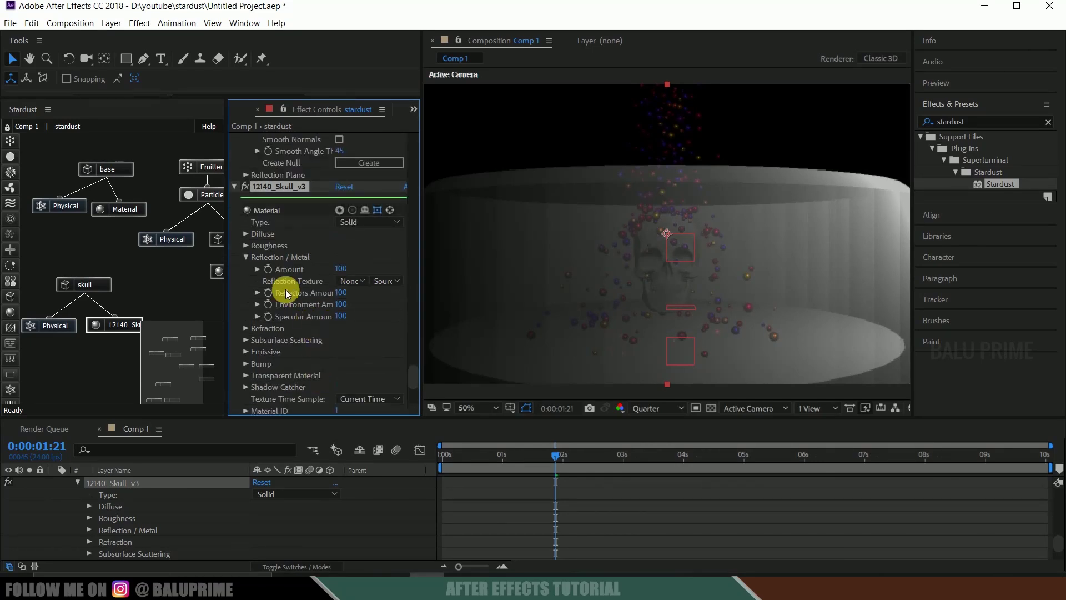
# - Change the diffuse colour of the skull's 12140_Skull_v3 material to orange (FF9600)
pyautogui.click(246, 235)
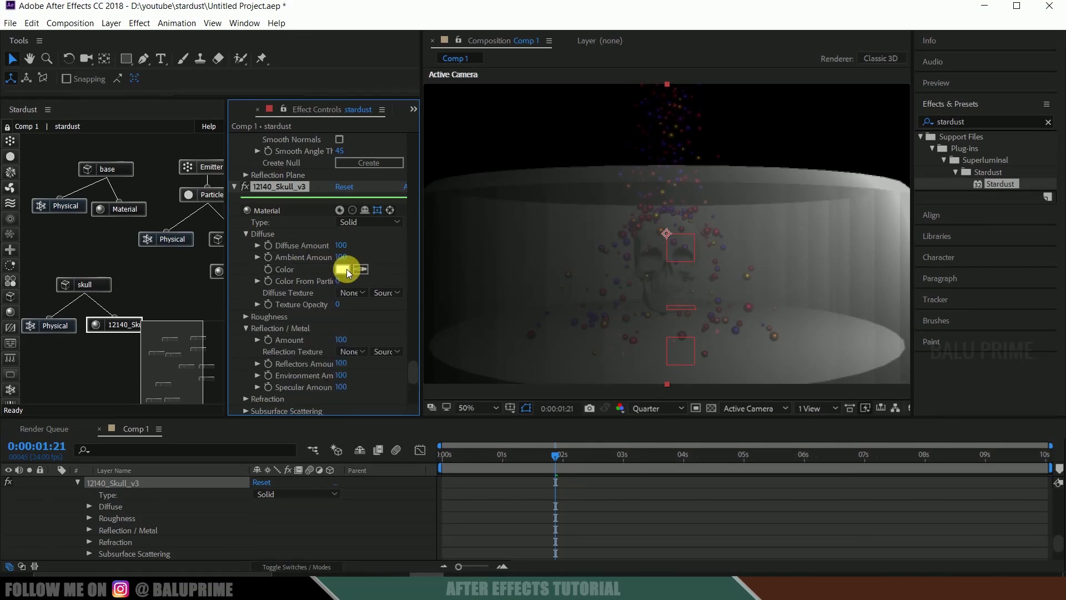
pyautogui.click(346, 269)
pyautogui.moveTo(925, 424); pyautogui.dragTo(918, 493)
pyautogui.moveTo(864, 436); pyautogui.dragTo(1054, 243)
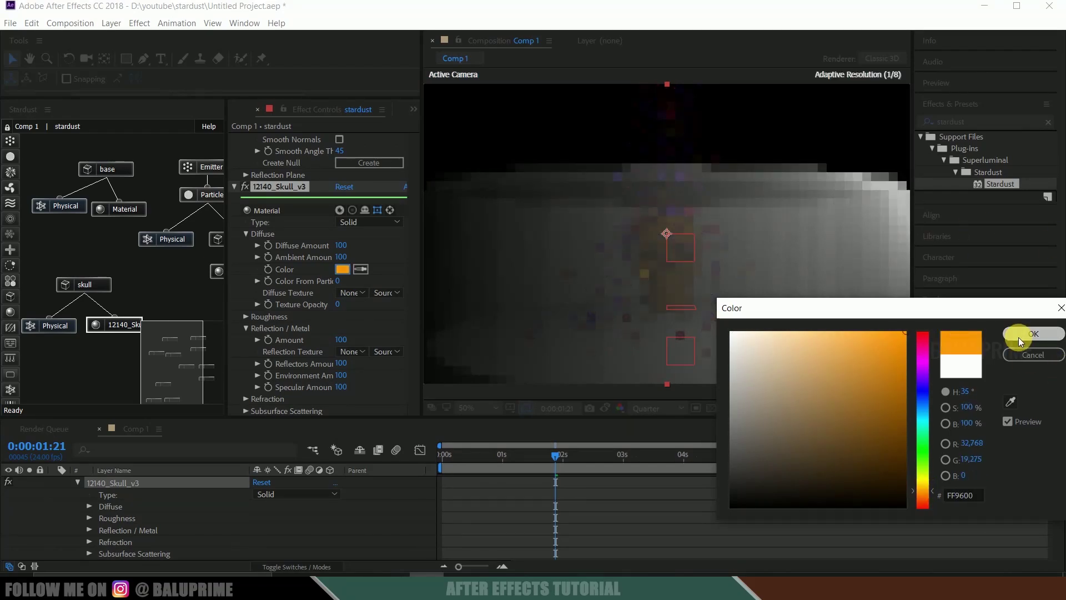
pyautogui.click(1018, 337)
pyautogui.click(629, 491)
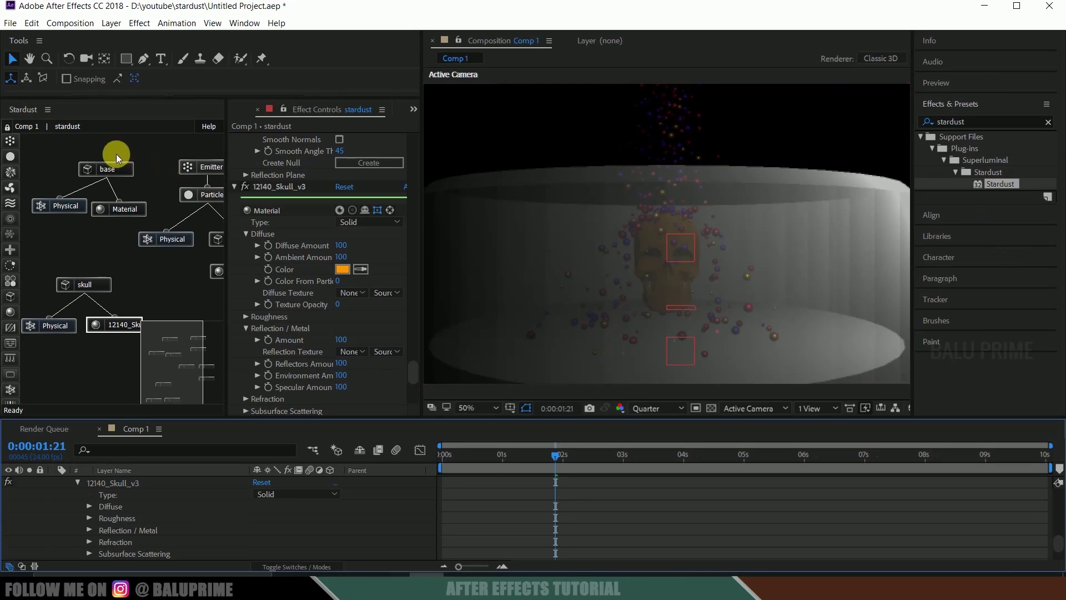
# - Set Opacity and Opacity From Particle to 0 in the transparent material of the base model
pyautogui.click(109, 167)
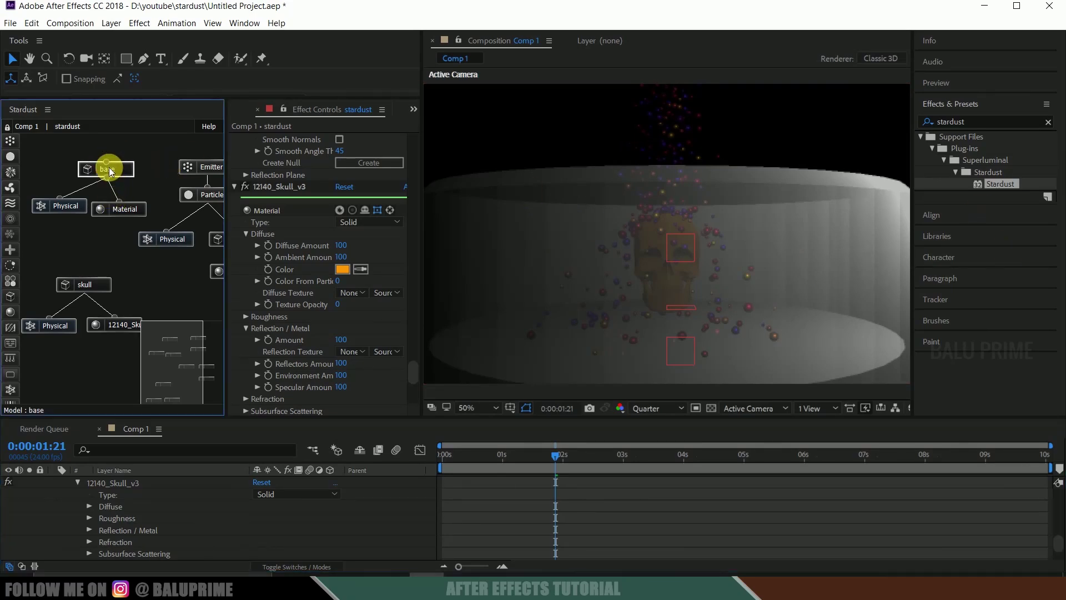
pyautogui.click(113, 208)
pyautogui.scroll(-5, 322, 350)
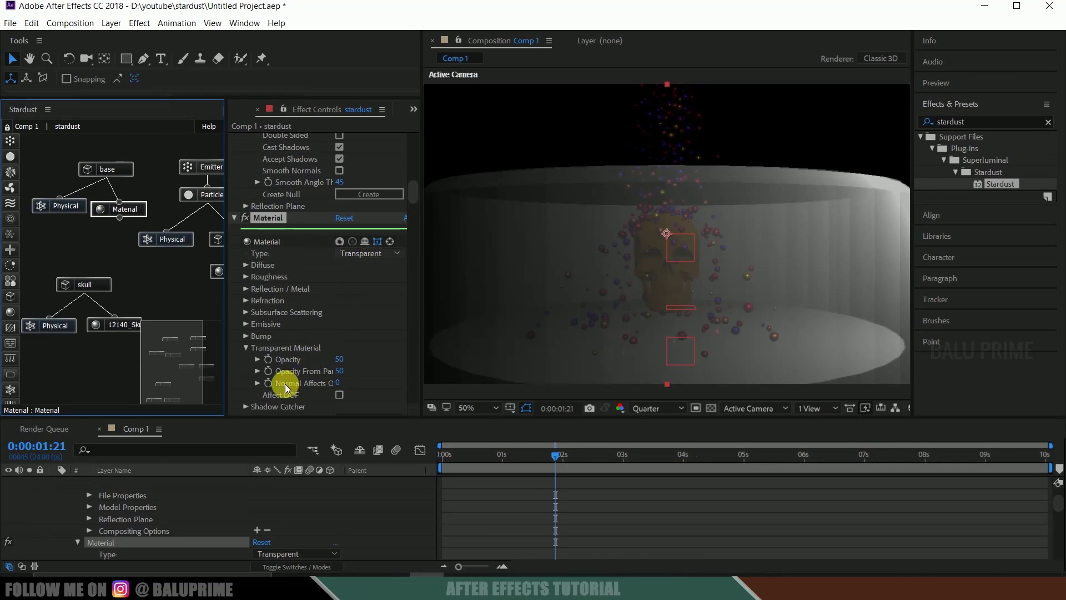
pyautogui.scroll(-1, 330, 362)
pyautogui.click(341, 360)
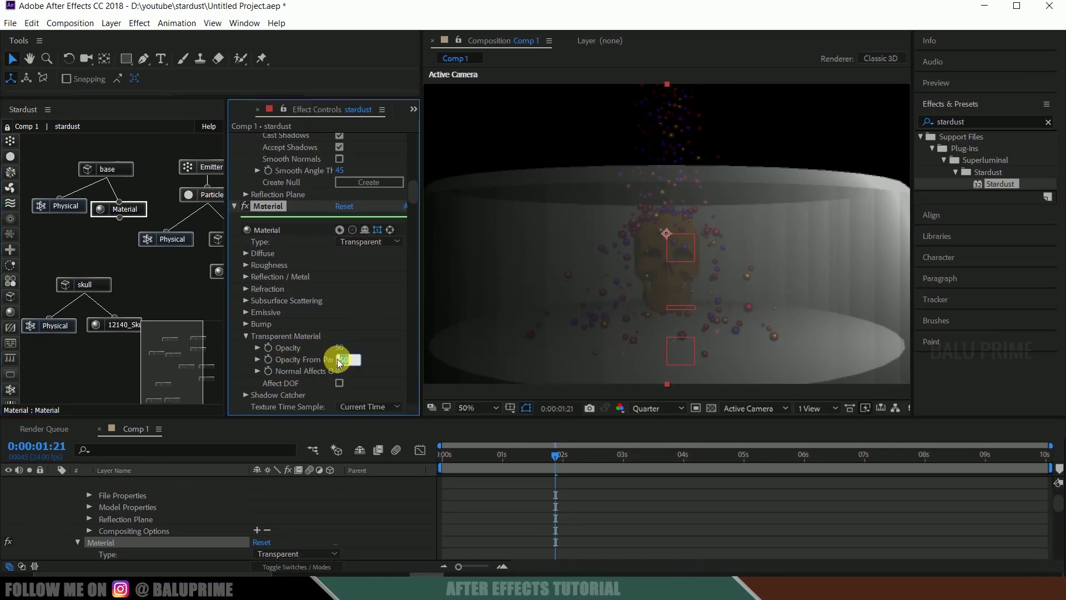
pyautogui.write('0')
pyautogui.press('Return')
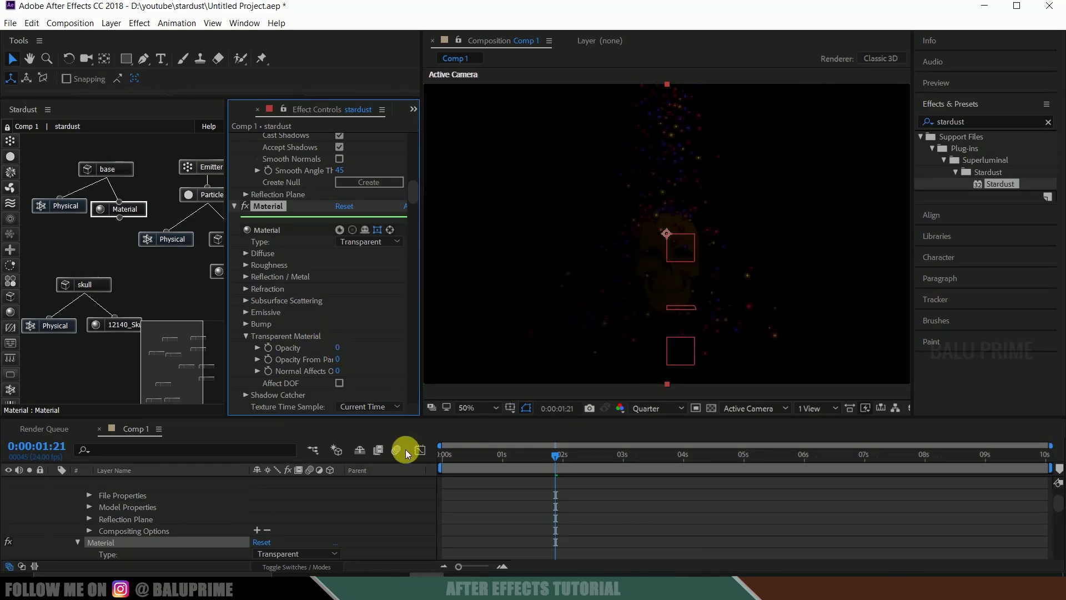
# - Add a white parallel light at 150% intensity and move it along its X axis to the right of the skull
pyautogui.scroll(8, 232, 485)
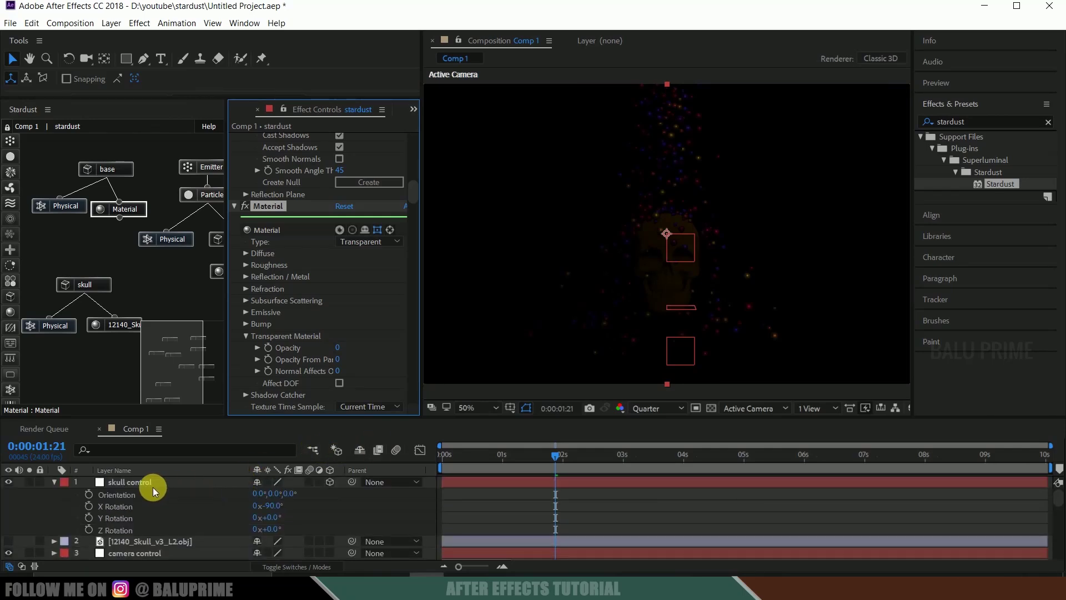
pyautogui.click(148, 484)
pyautogui.click(111, 23)
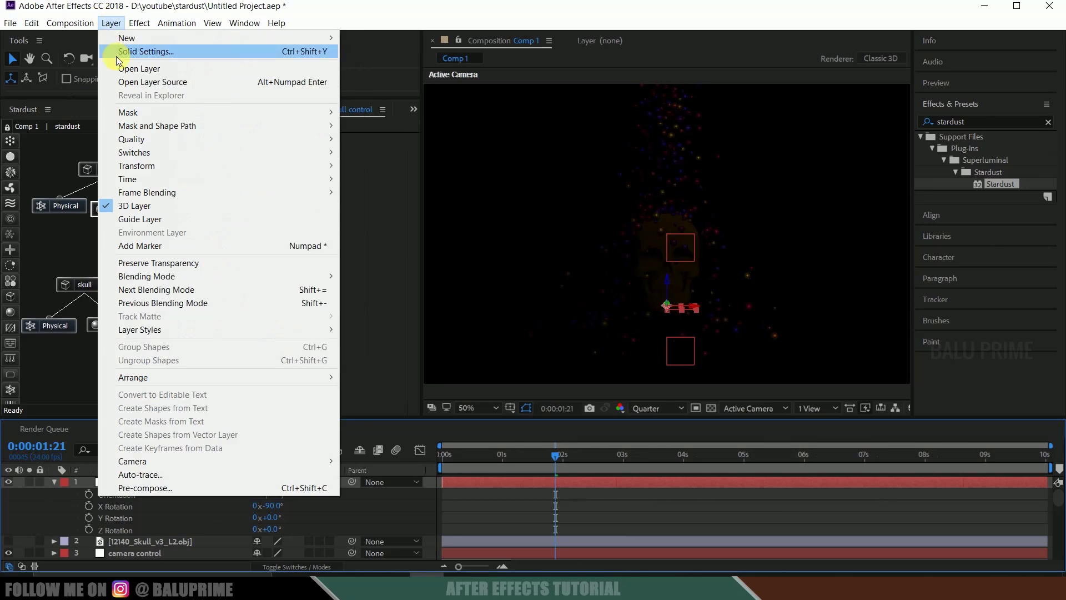
pyautogui.moveTo(126, 38)
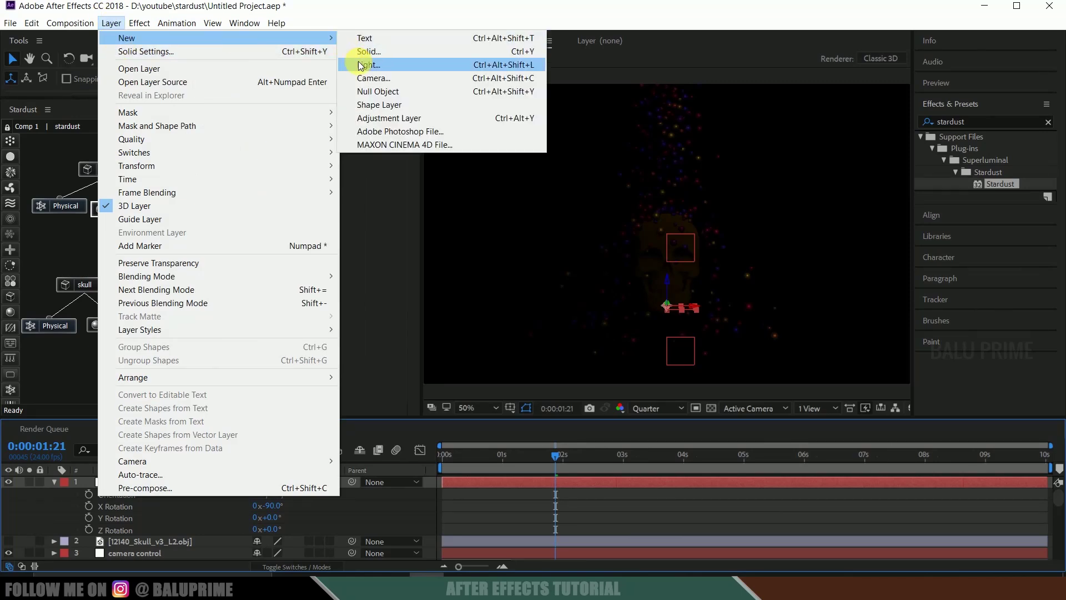
pyautogui.click(378, 65)
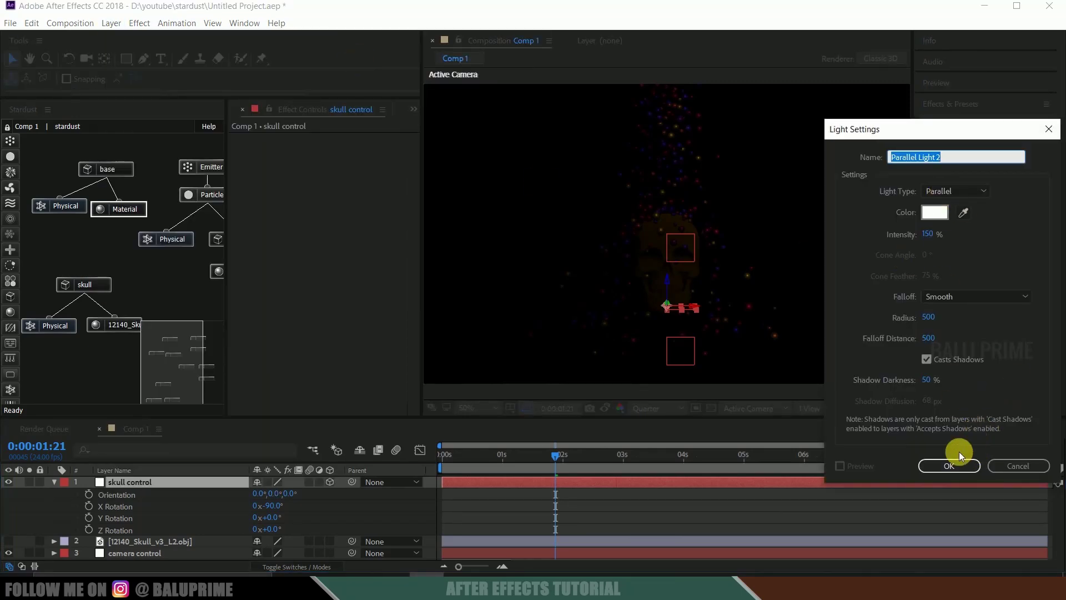
pyautogui.click(949, 464)
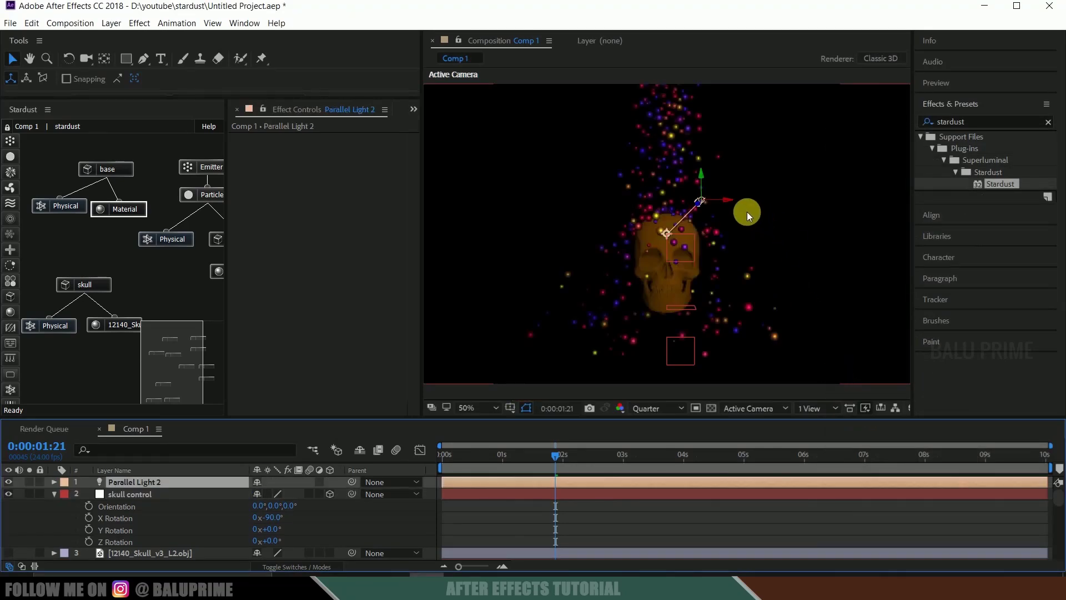
pyautogui.moveTo(728, 205); pyautogui.dragTo(806, 205)
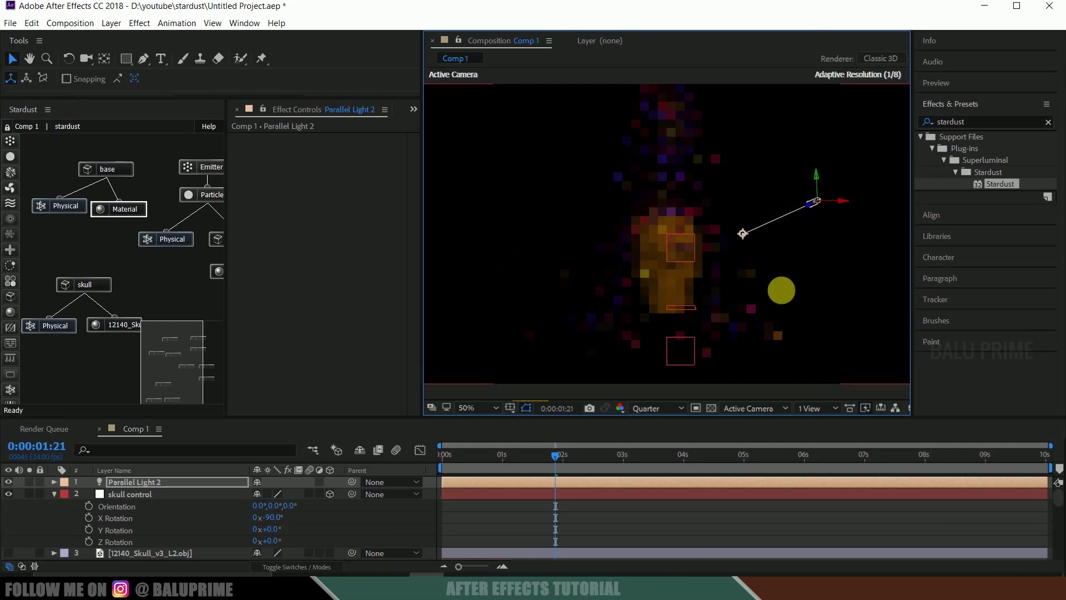
# - Duplicate Parallel Light 2 and move the copy along its X axis to the left of the skull
pyautogui.click(132, 481)
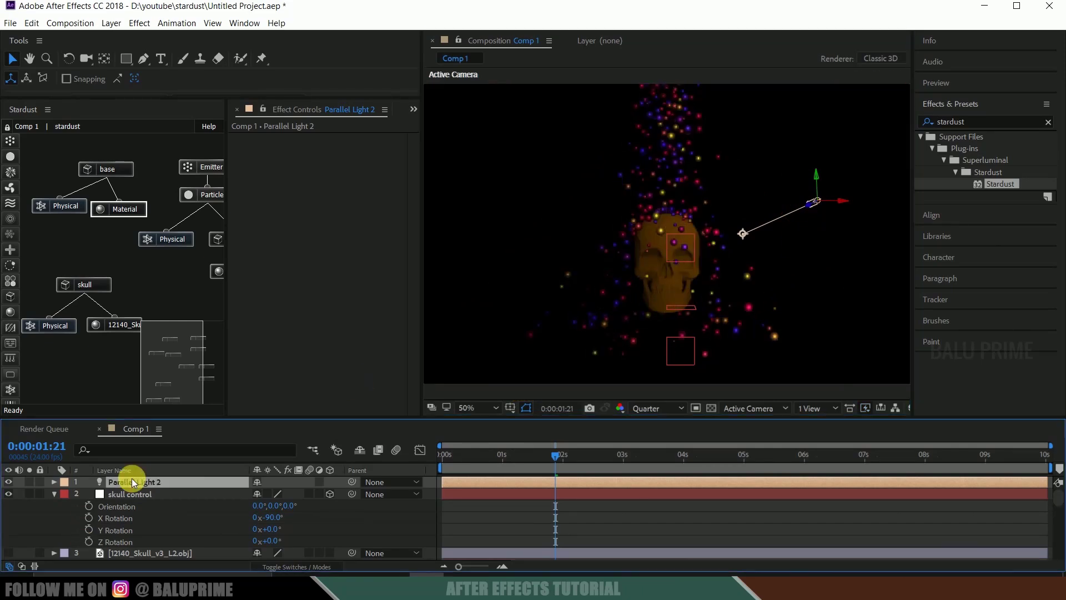
pyautogui.hotkey('ctrl', 'd')
pyautogui.moveTo(842, 202); pyautogui.dragTo(594, 233)
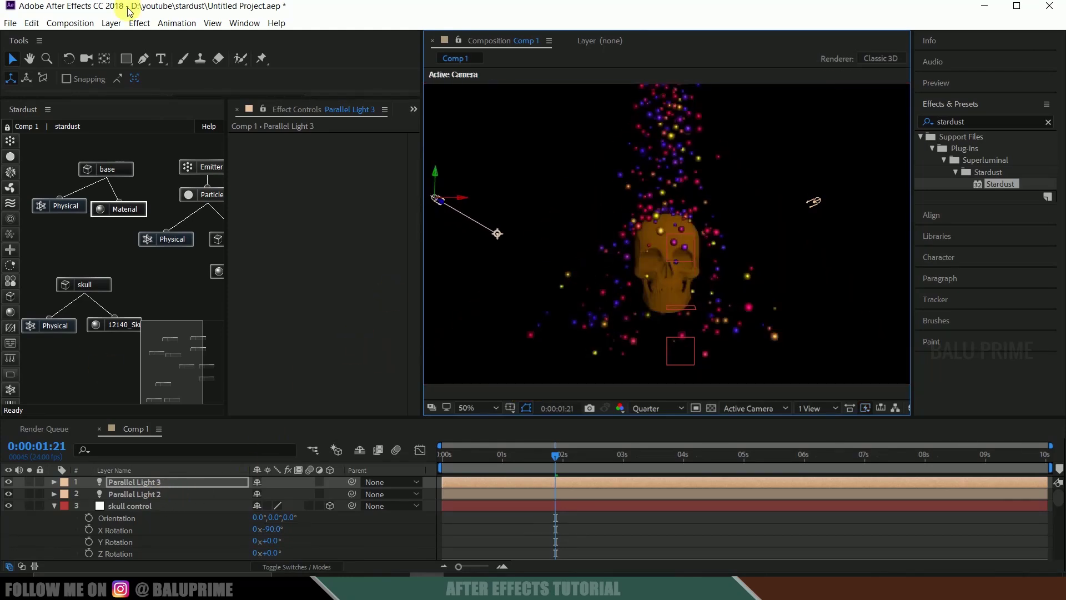
# - Add an ambient light to the composition, adjusting its intensity in the light settings
pyautogui.click(111, 23)
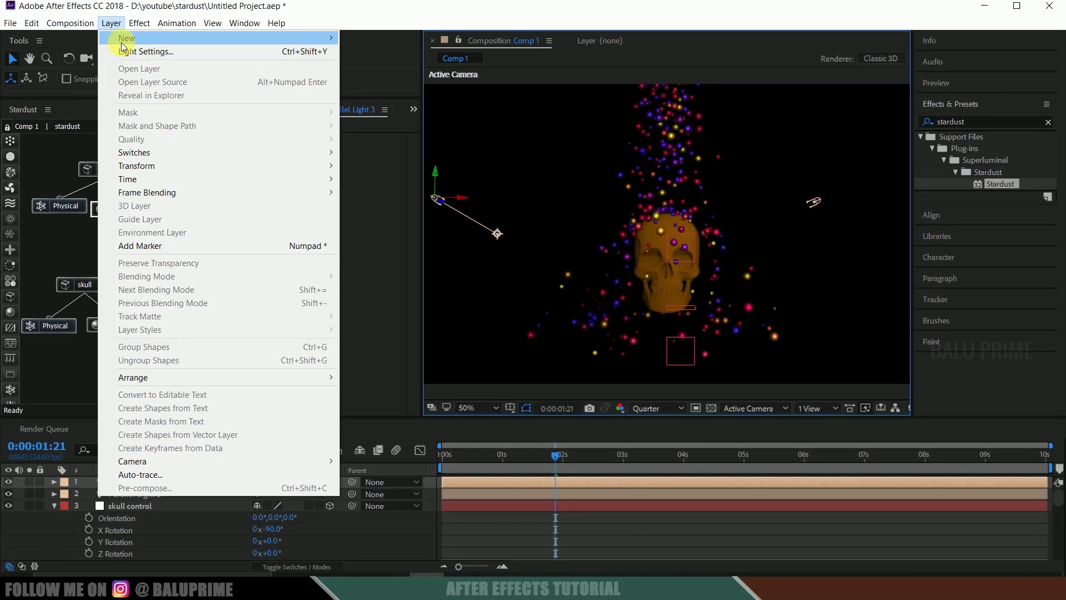
pyautogui.moveTo(122, 42)
pyautogui.click(360, 58)
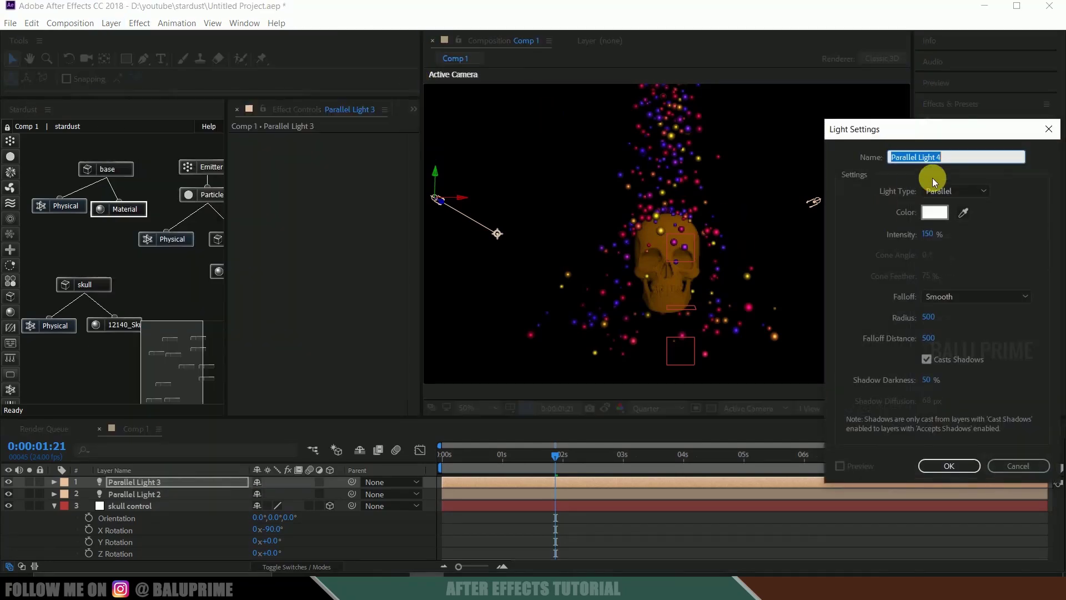
pyautogui.click(952, 189)
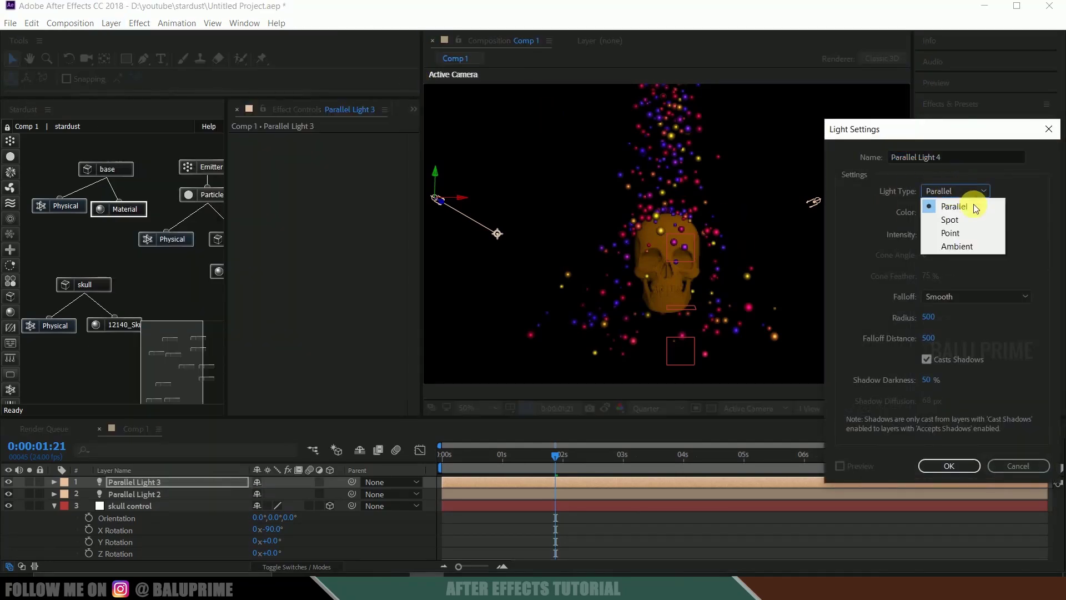
pyautogui.click(958, 247)
pyautogui.click(932, 235)
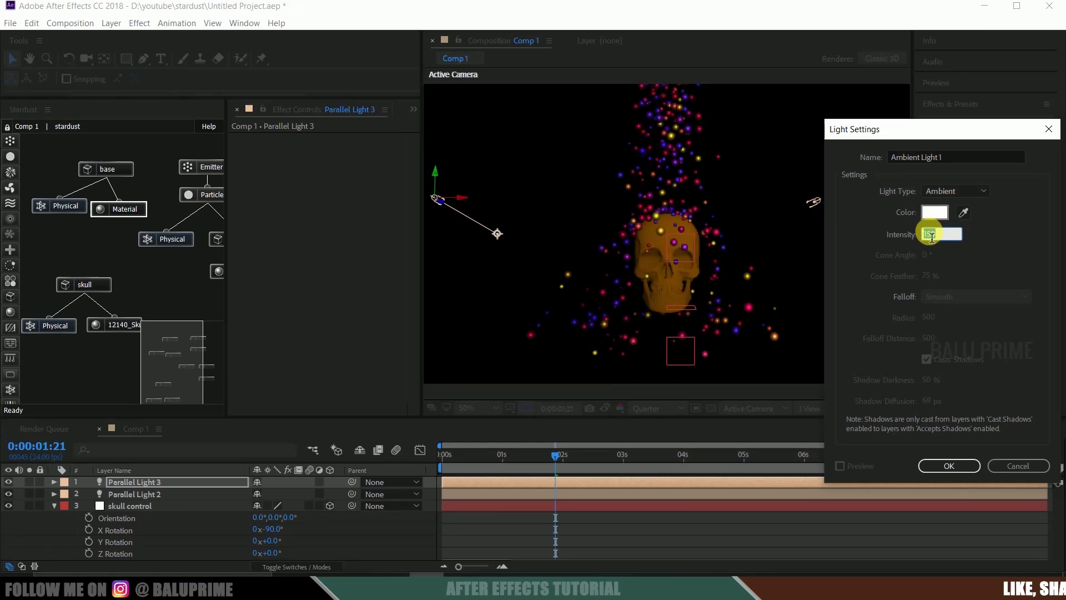
pyautogui.press('Return')
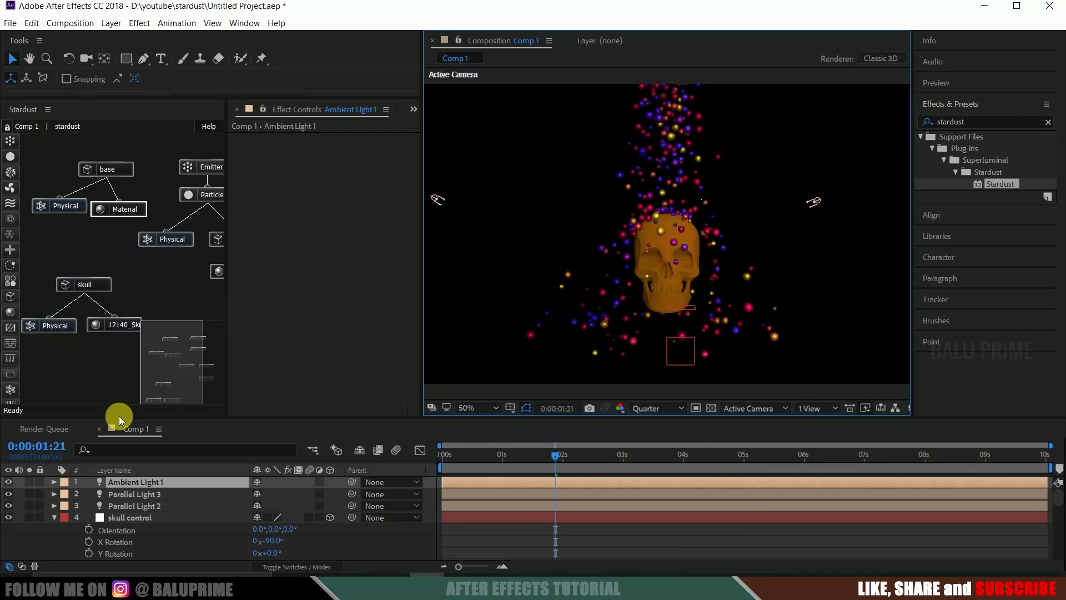
# - Delete the skull's 12140_Skull_v3 material node and connect a new Material node to the skull model
pyautogui.click(109, 326)
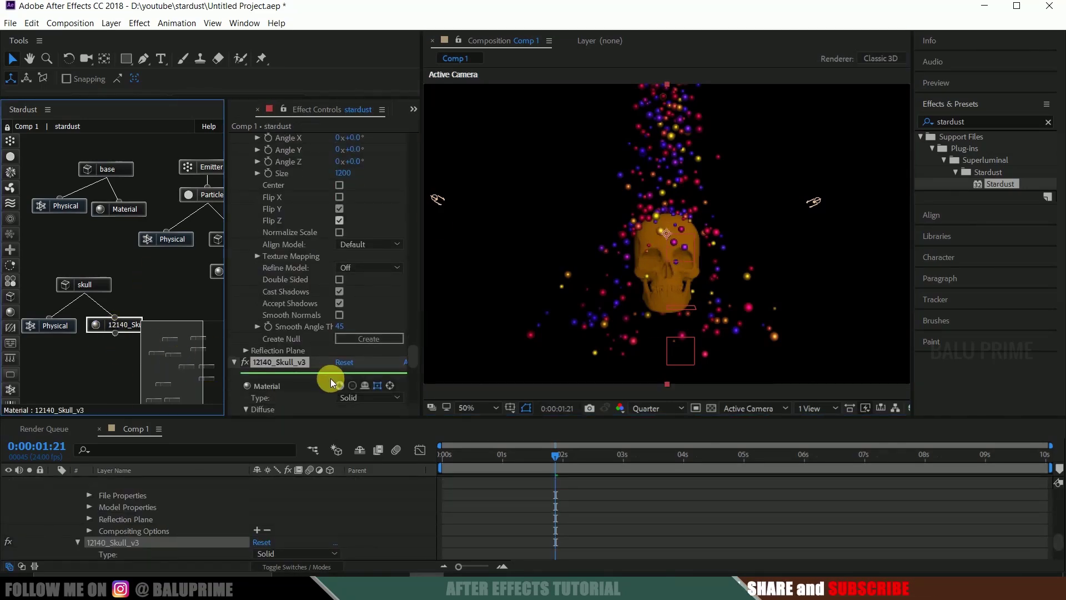
pyautogui.scroll(-6, 321, 378)
pyautogui.scroll(-2, 310, 359)
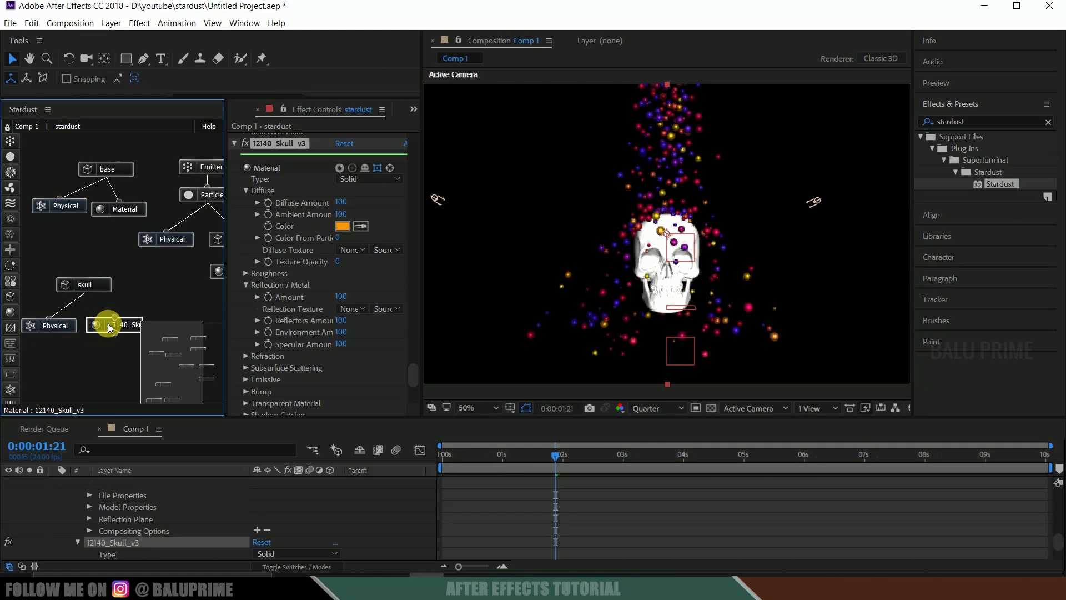
pyautogui.press('Delete')
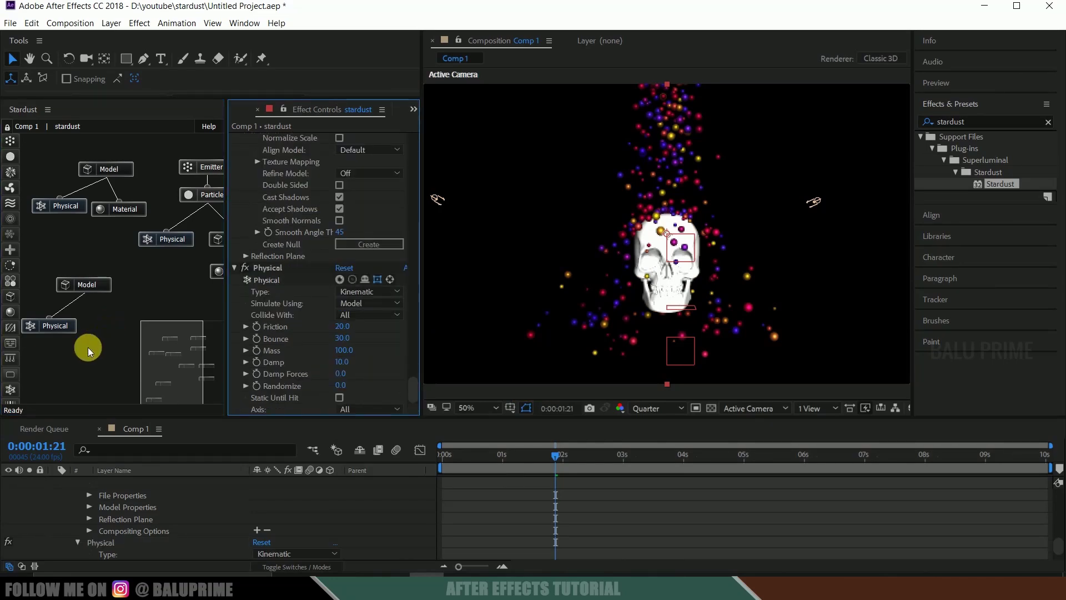
pyautogui.moveTo(10, 311); pyautogui.dragTo(120, 324)
# - Set the Reflection / Metal Amount of the skull's new material to 100 and preview the simulation
pyautogui.scroll(-4, 298, 398)
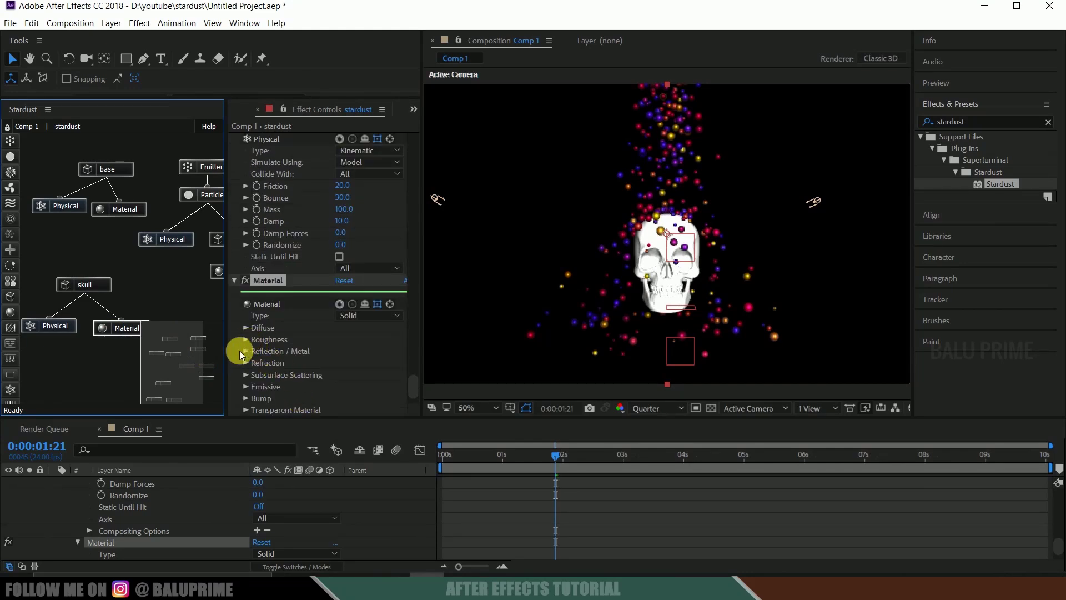
pyautogui.click(243, 355)
pyautogui.click(246, 352)
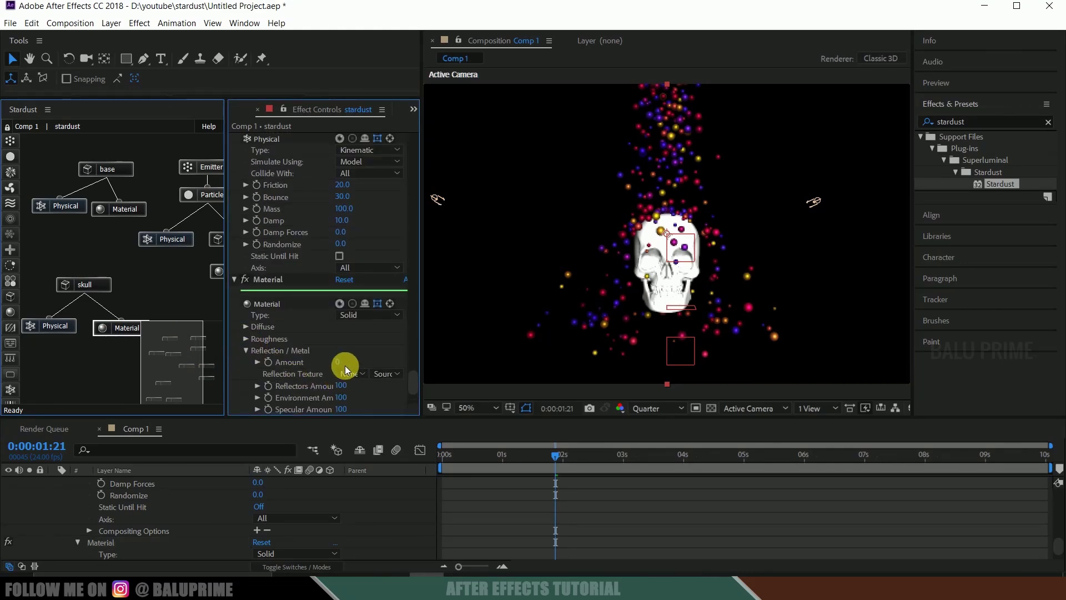
pyautogui.click(340, 362)
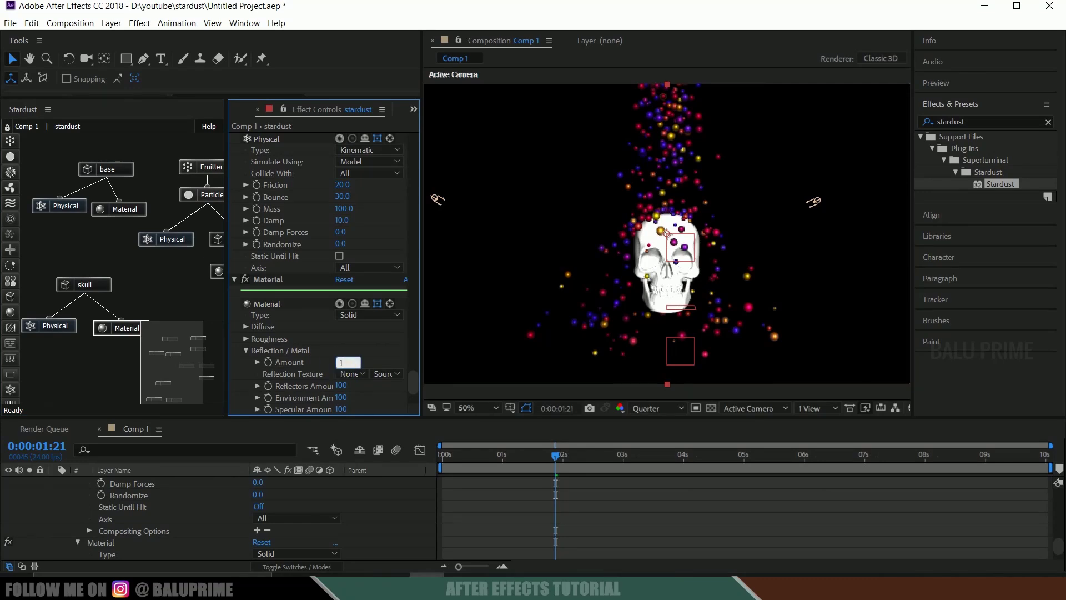
pyautogui.press('Return')
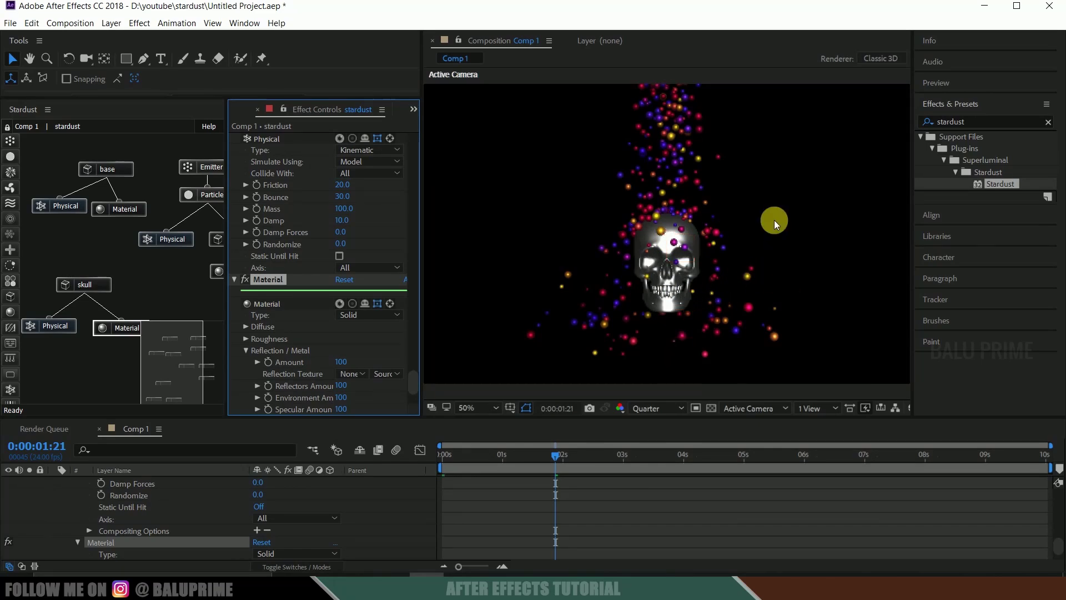
pyautogui.press('space')
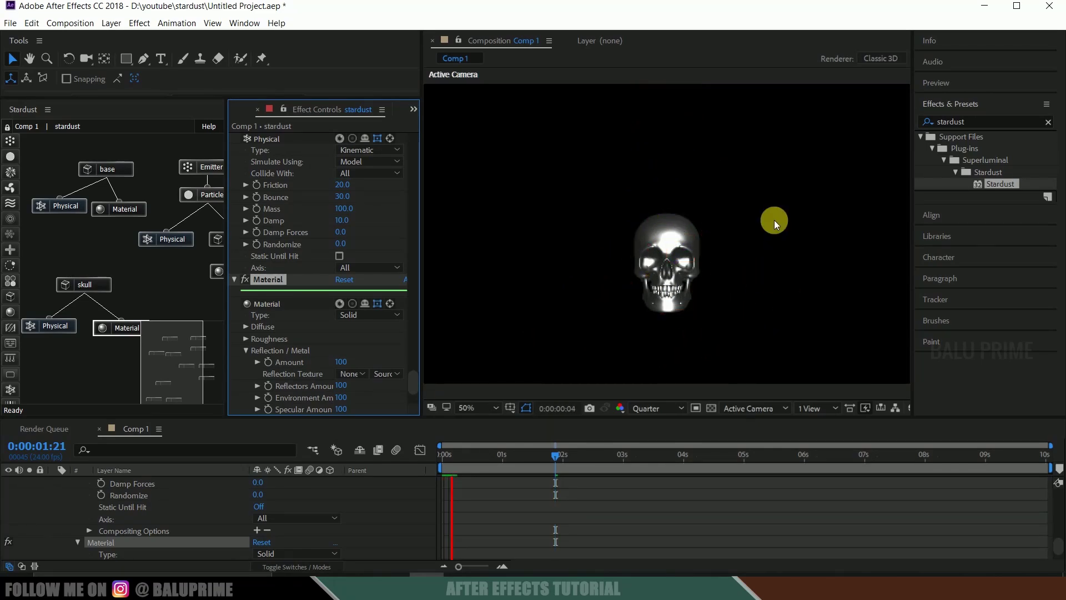